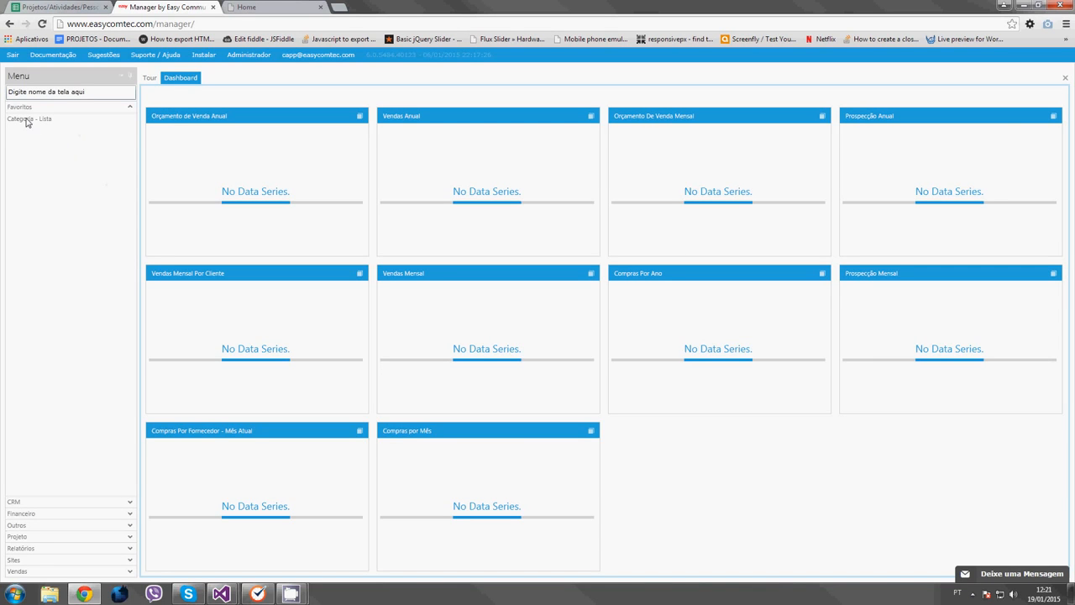
# Reload the manager site, sign in with the remembered account and open the Categoria list from the favorites.
pyautogui.click(26, 120)
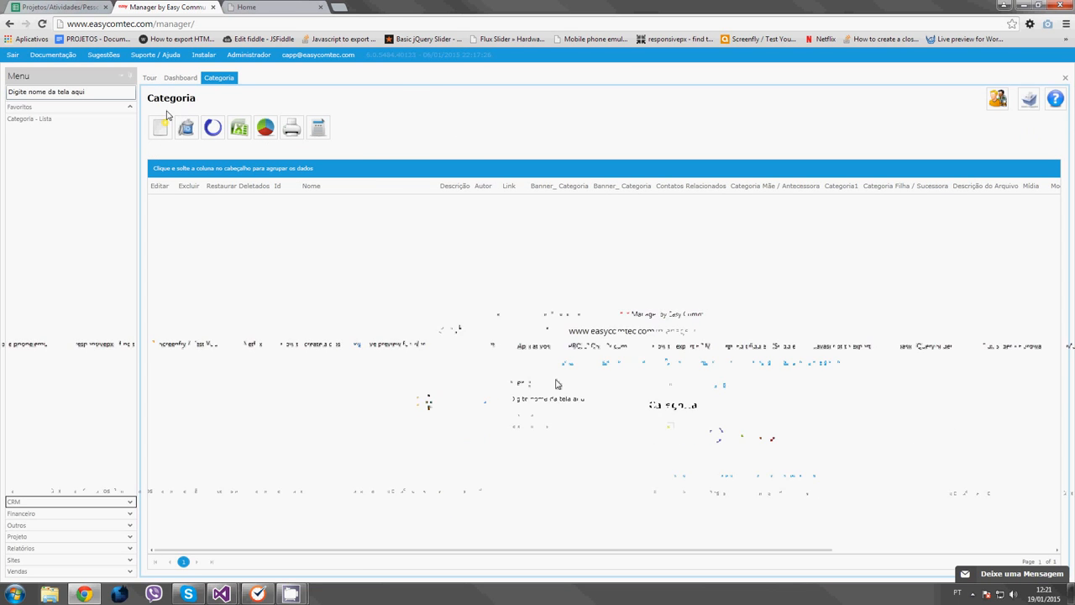
pyautogui.click(42, 24)
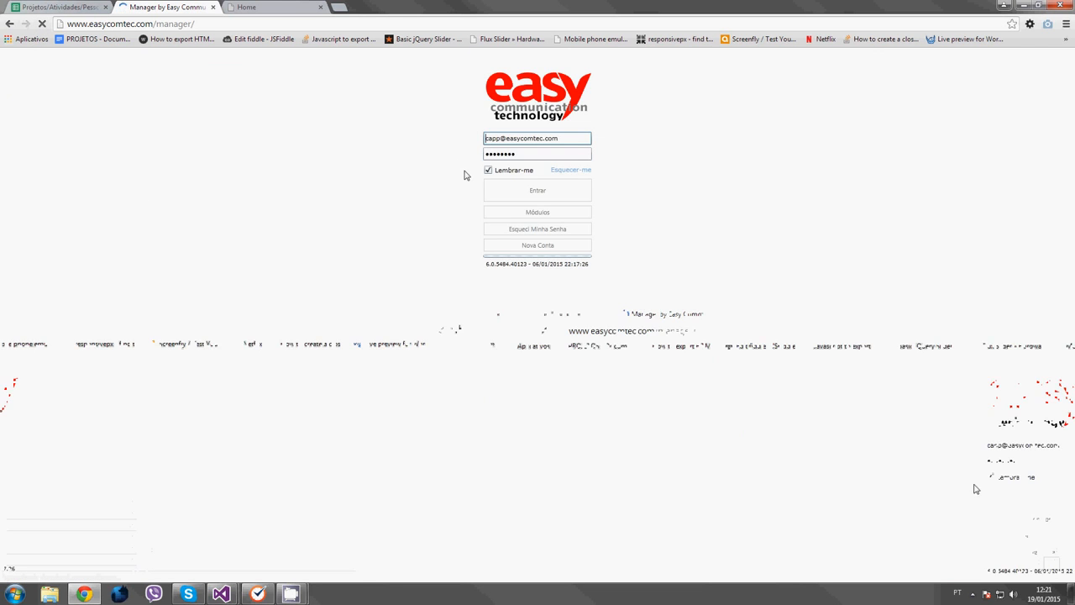
pyautogui.click(535, 187)
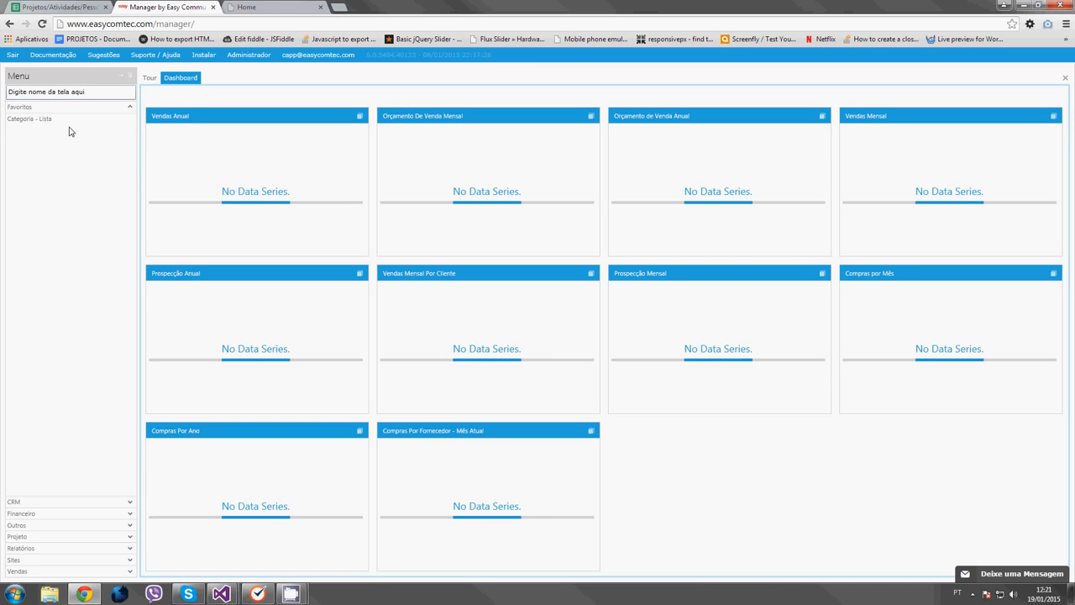
pyautogui.click(18, 120)
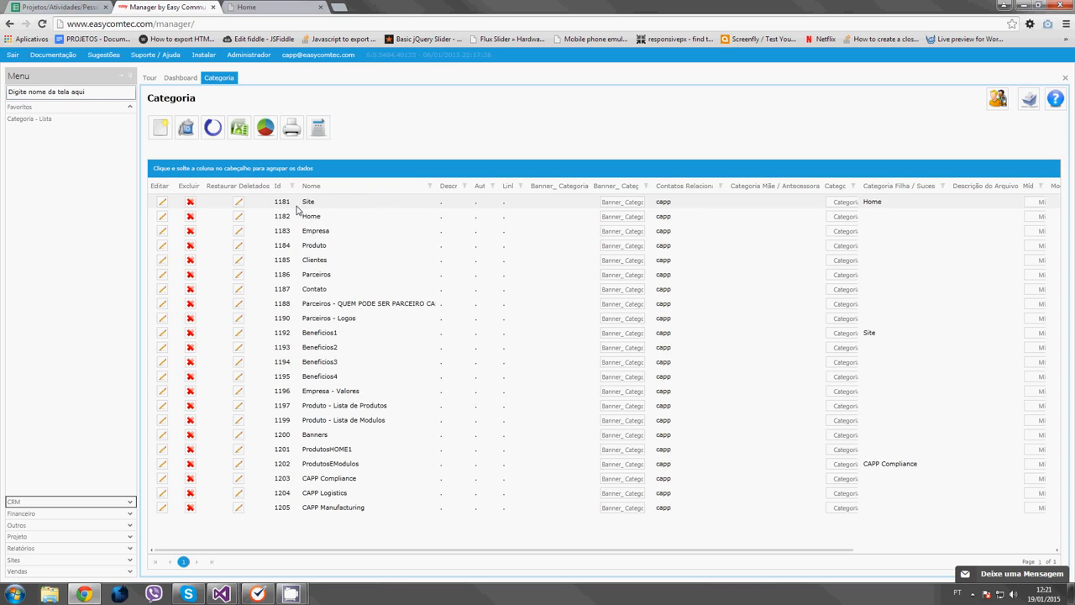
# Open the Site category record for editing and display its Categoria Precedente list.
pyautogui.click(164, 202)
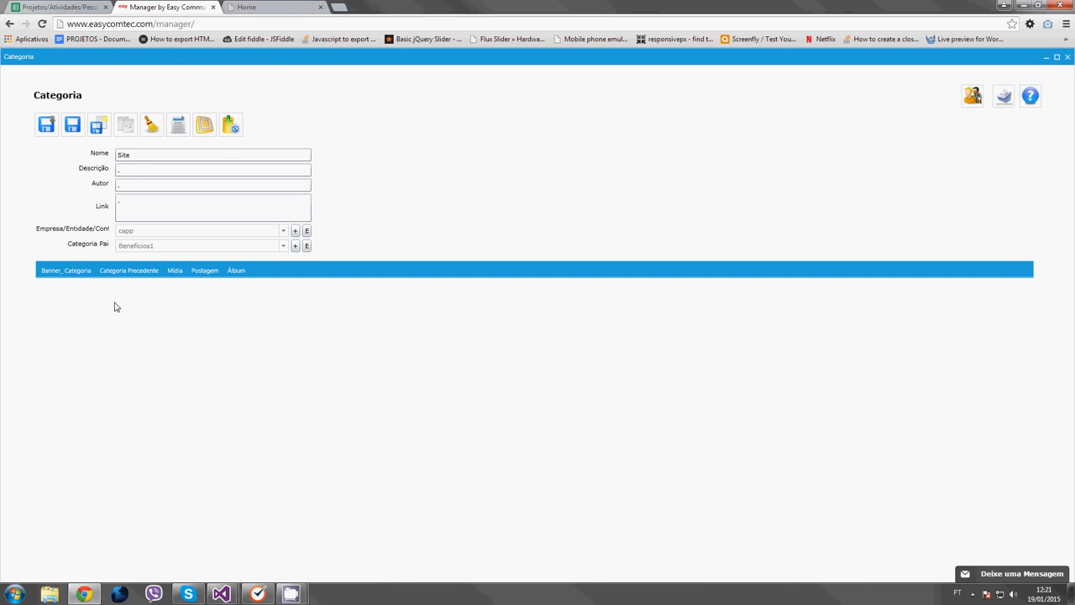
pyautogui.click(156, 158)
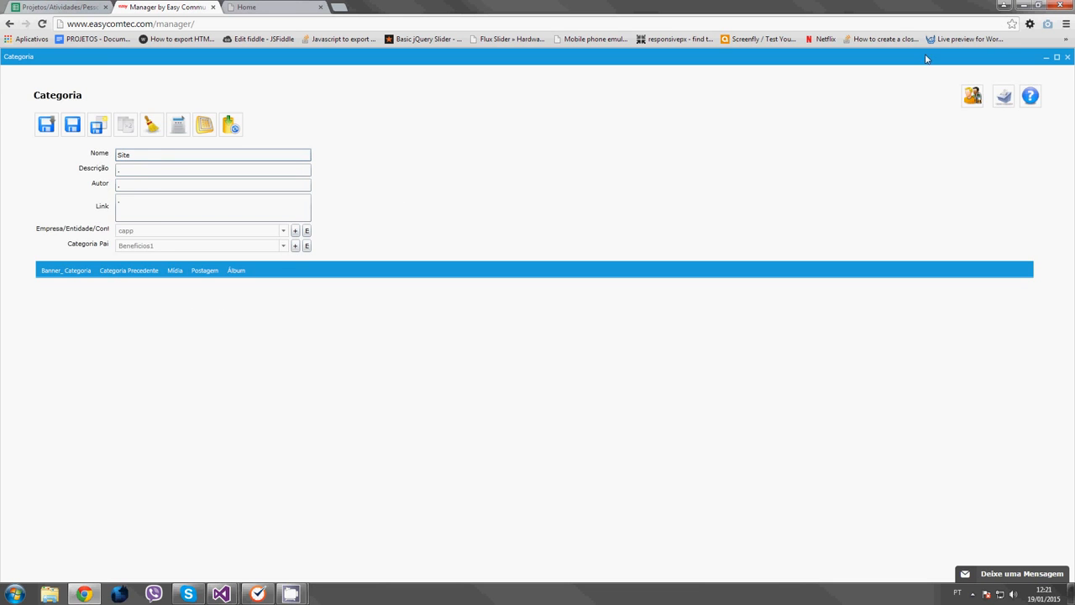
pyautogui.click(1069, 58)
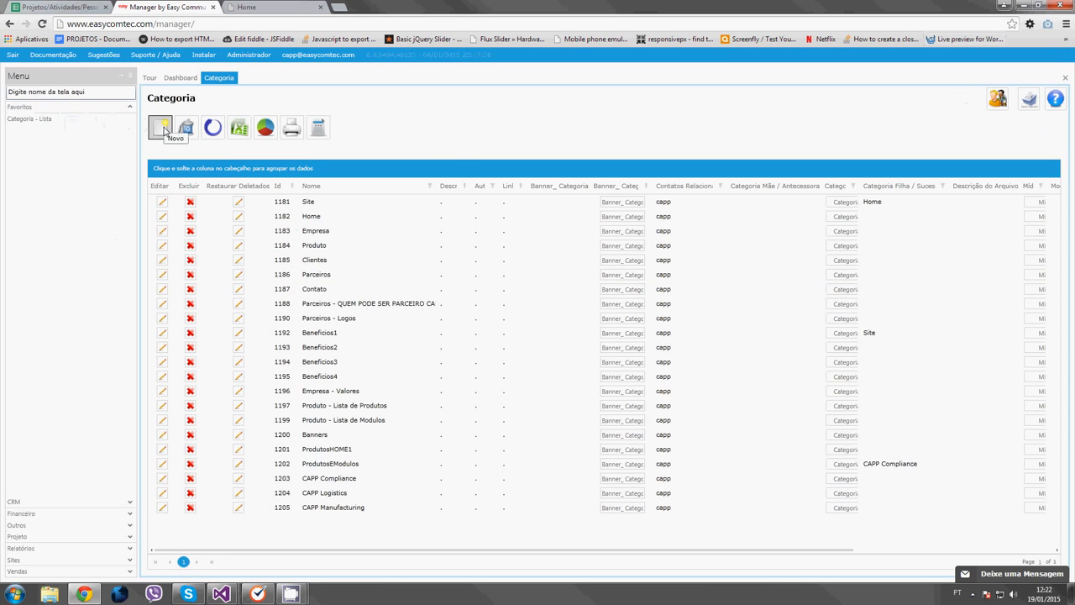
pyautogui.click(163, 203)
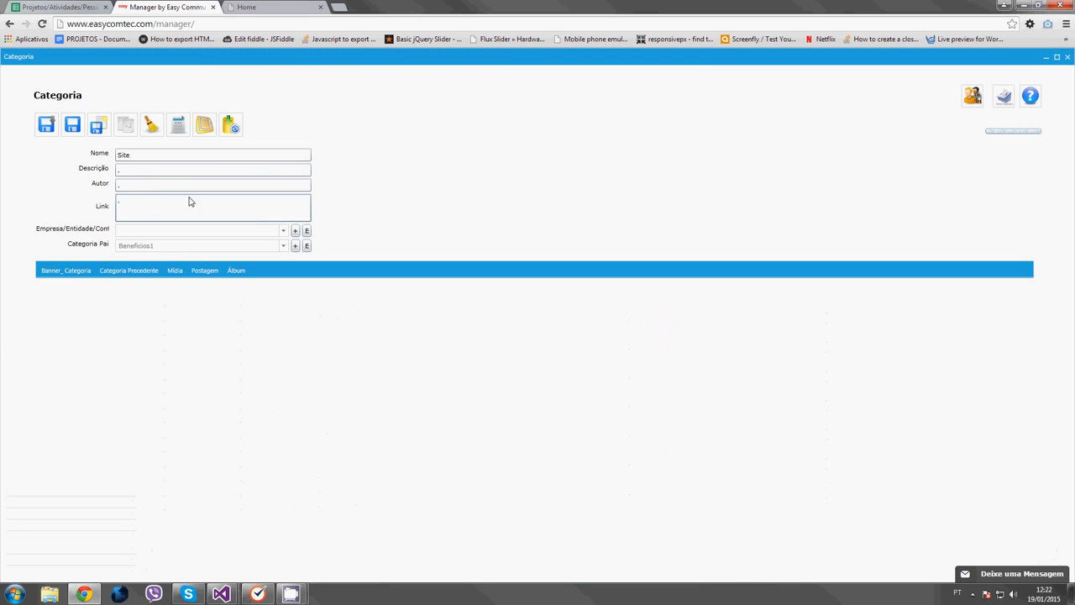
pyautogui.click(126, 271)
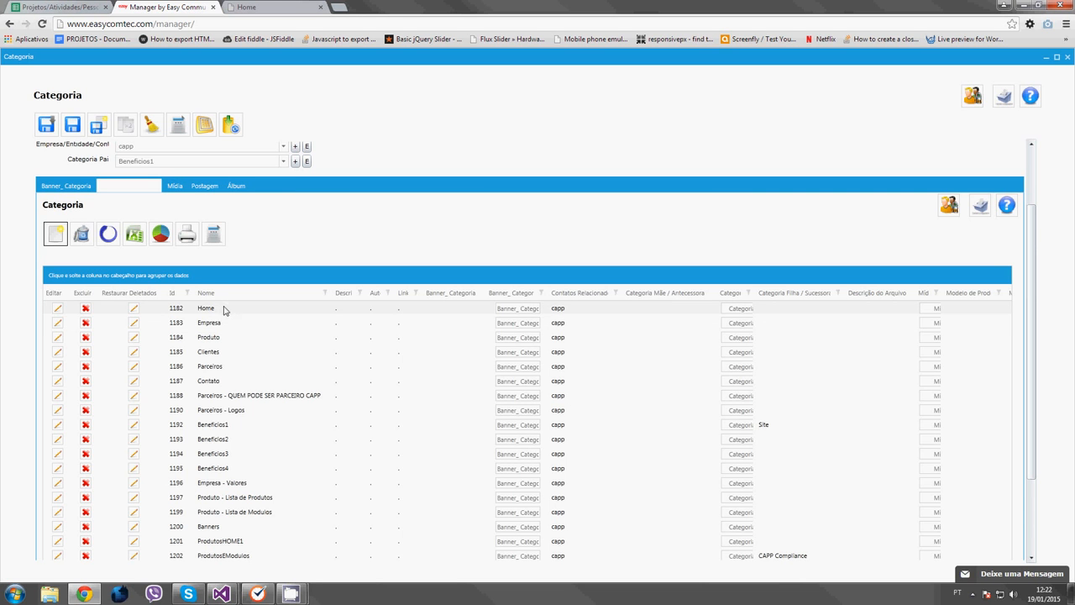
# Compare the main navigation of the Gesplus home page with the categories listed under the Site category.
pyautogui.click(268, 11)
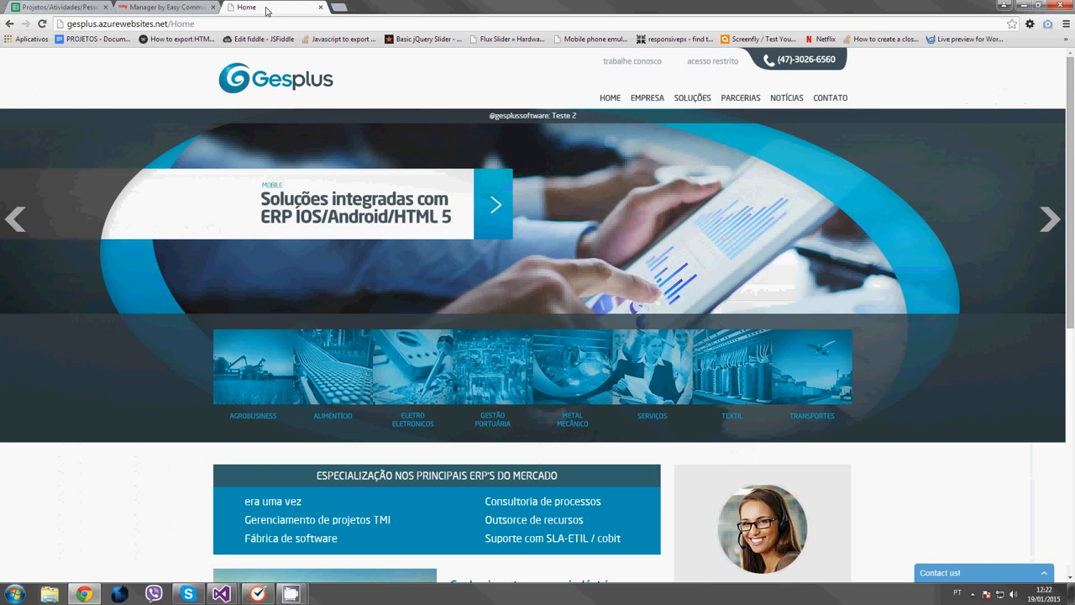
pyautogui.scroll(-2, 157, 220)
pyautogui.scroll(2, 128, 287)
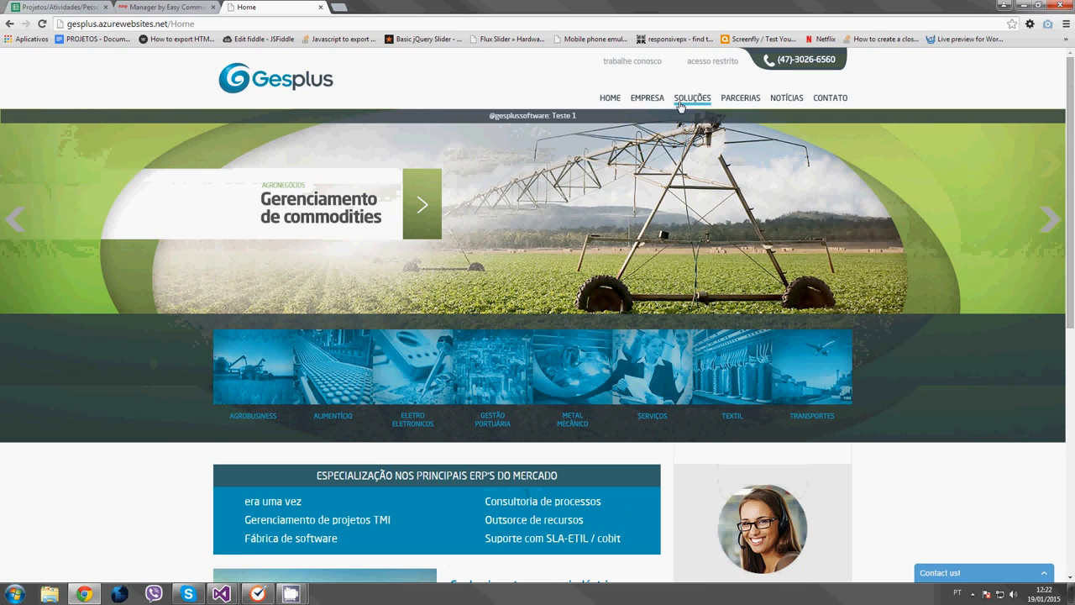
pyautogui.click(163, 7)
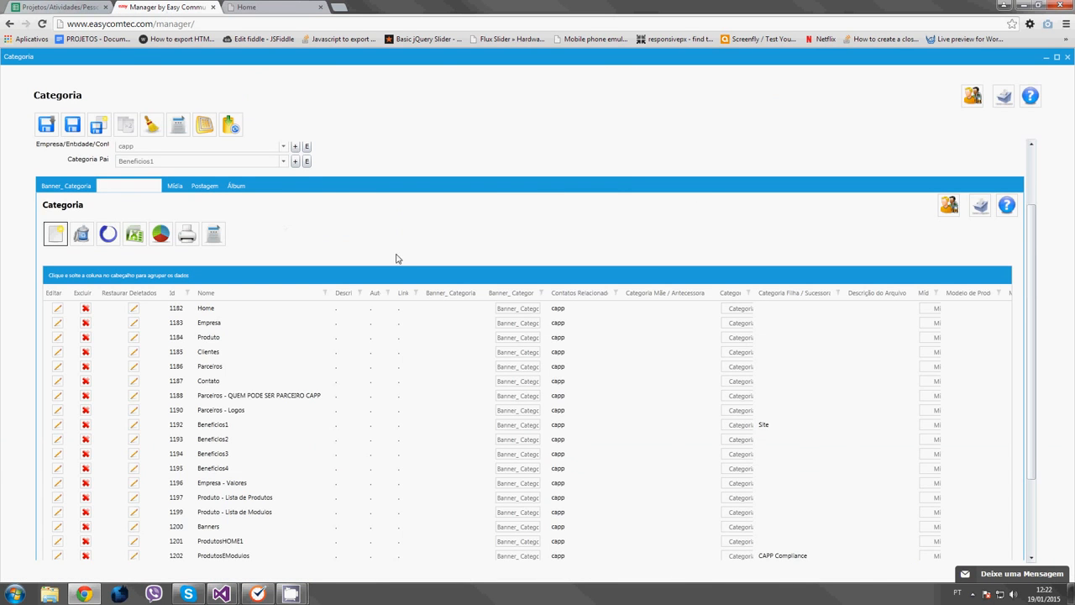
pyautogui.moveTo(1028, 246); pyautogui.dragTo(1047, 268)
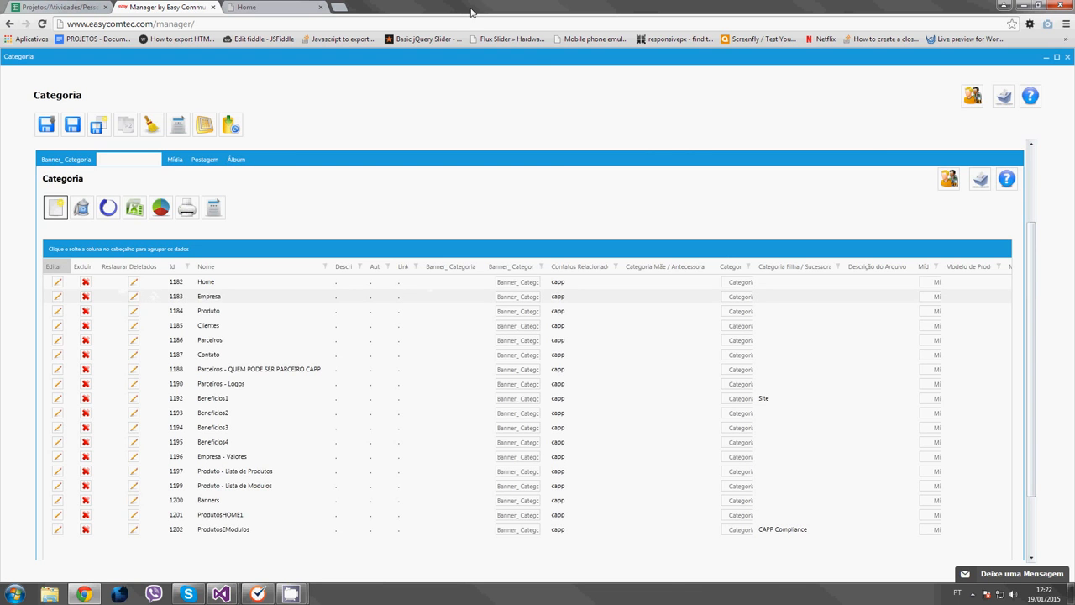
# Look through the whole Gesplus home page, from the banner down to the footer.
pyautogui.click(285, 8)
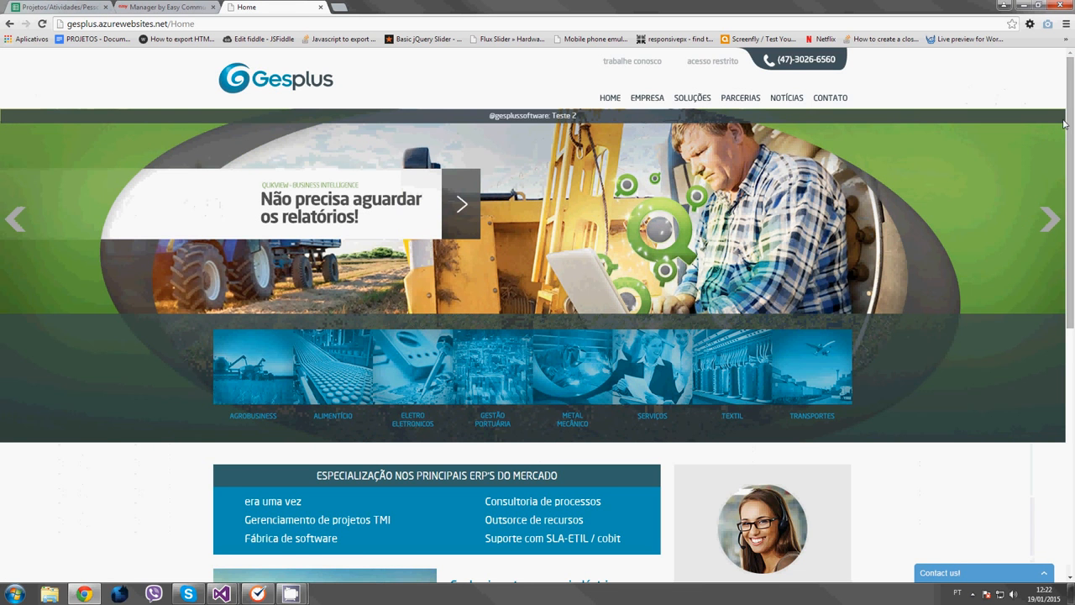
pyautogui.moveTo(1069, 126); pyautogui.dragTo(1072, 448)
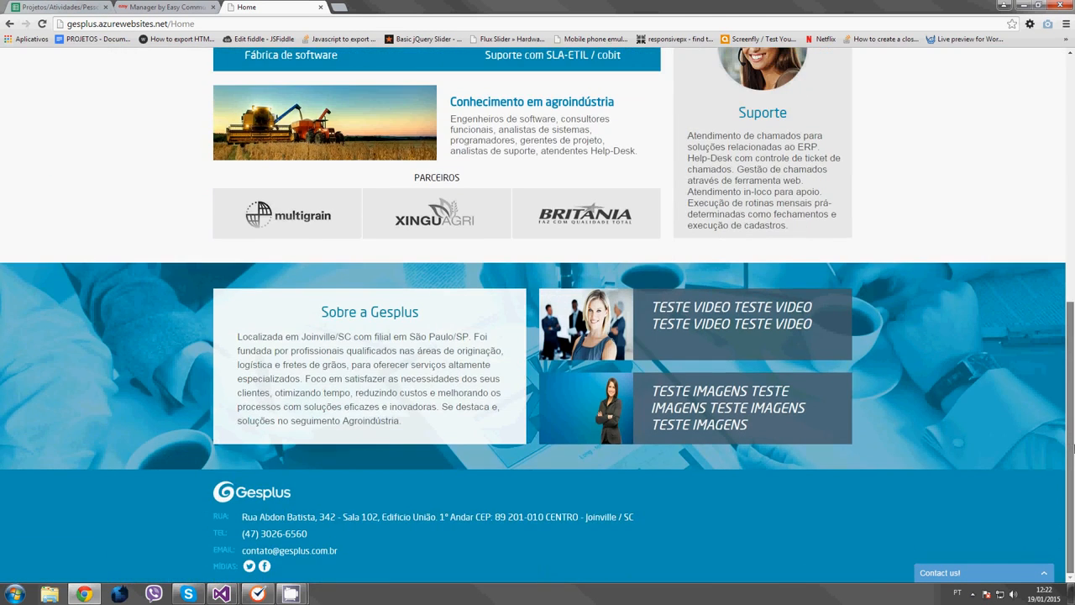
pyautogui.moveTo(1072, 406); pyautogui.dragTo(1069, 105)
pyautogui.scroll(-4, 1037, 298)
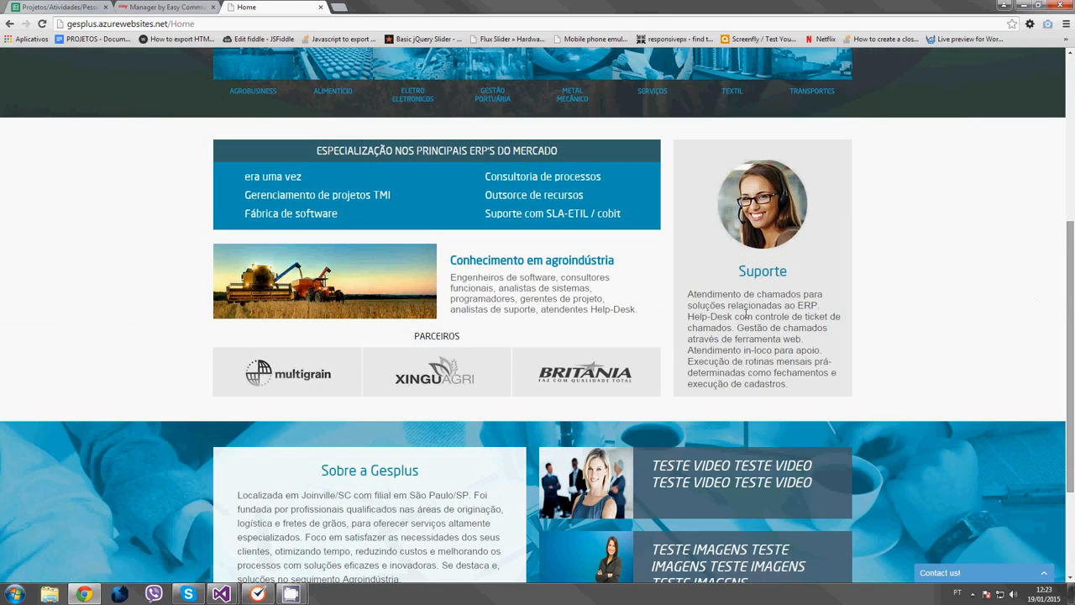
# Examine the body texts of the Suporte and Sobre a Gesplus blocks, and return to the Categoria record in the manager.
pyautogui.moveTo(686, 294); pyautogui.dragTo(833, 394)
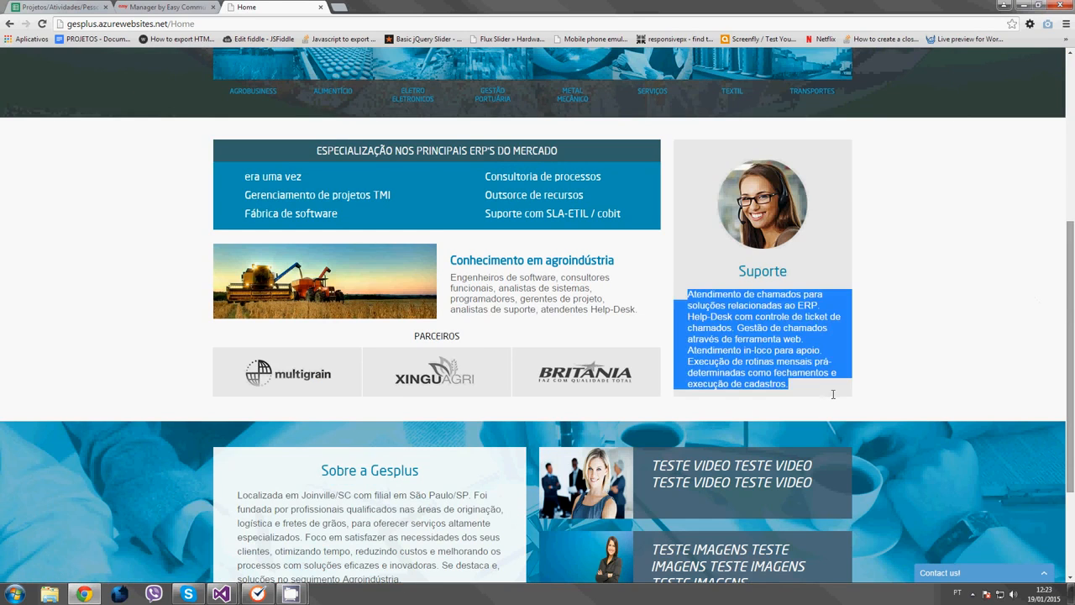
pyautogui.click(875, 371)
pyautogui.scroll(-2, 875, 371)
pyautogui.moveTo(238, 335); pyautogui.dragTo(450, 417)
pyautogui.click(455, 446)
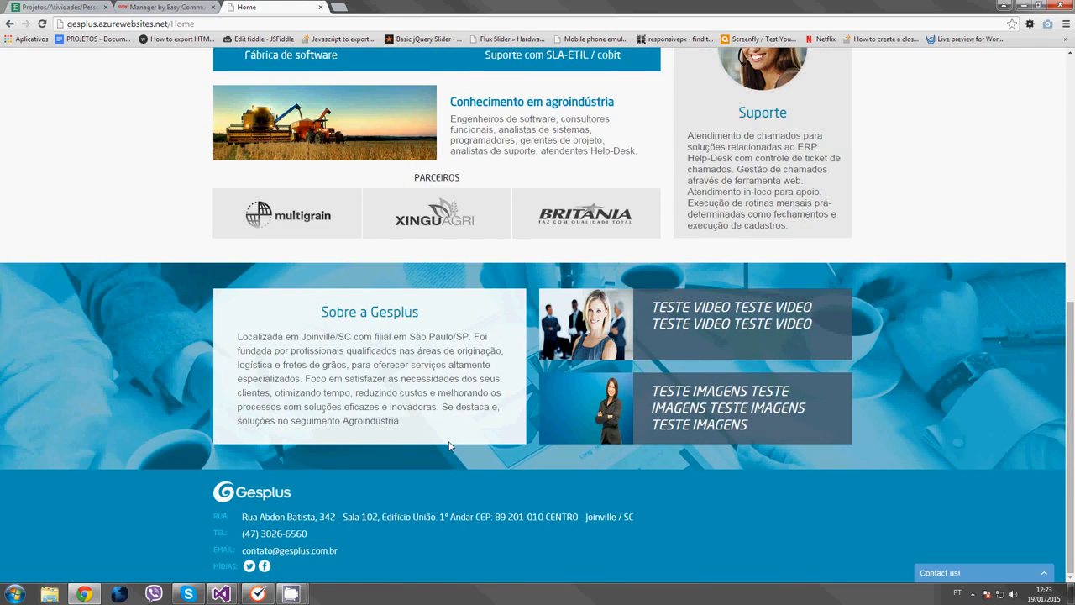
pyautogui.scroll(3, 142, 323)
pyautogui.click(155, 7)
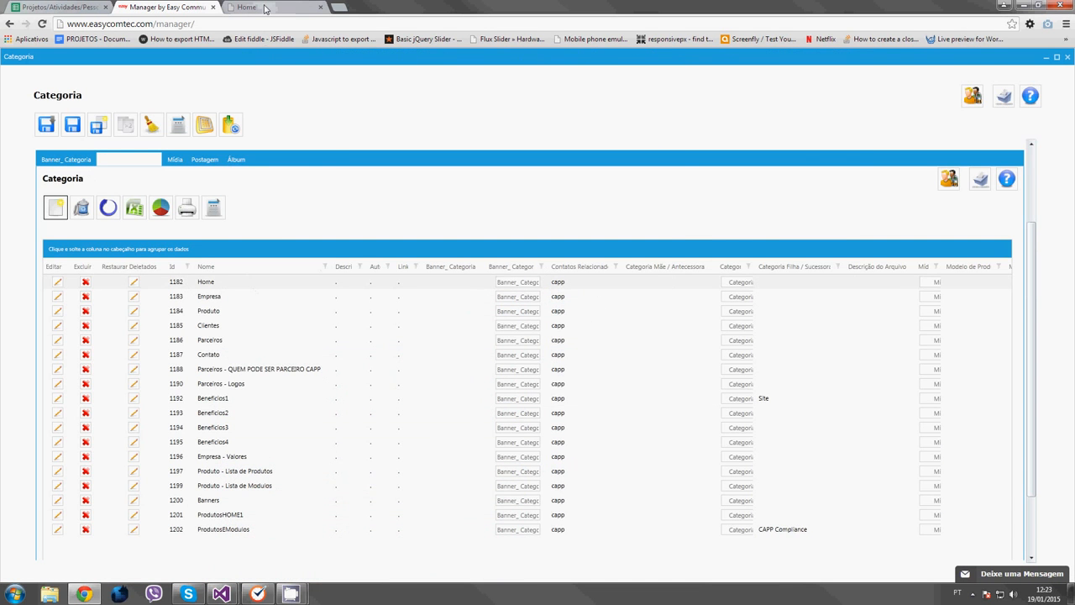
# After rechecking the Gesplus home page, open the Home category under Site for editing and display its Categoria Precedente list.
pyautogui.click(265, 8)
pyautogui.scroll(3, 897, 288)
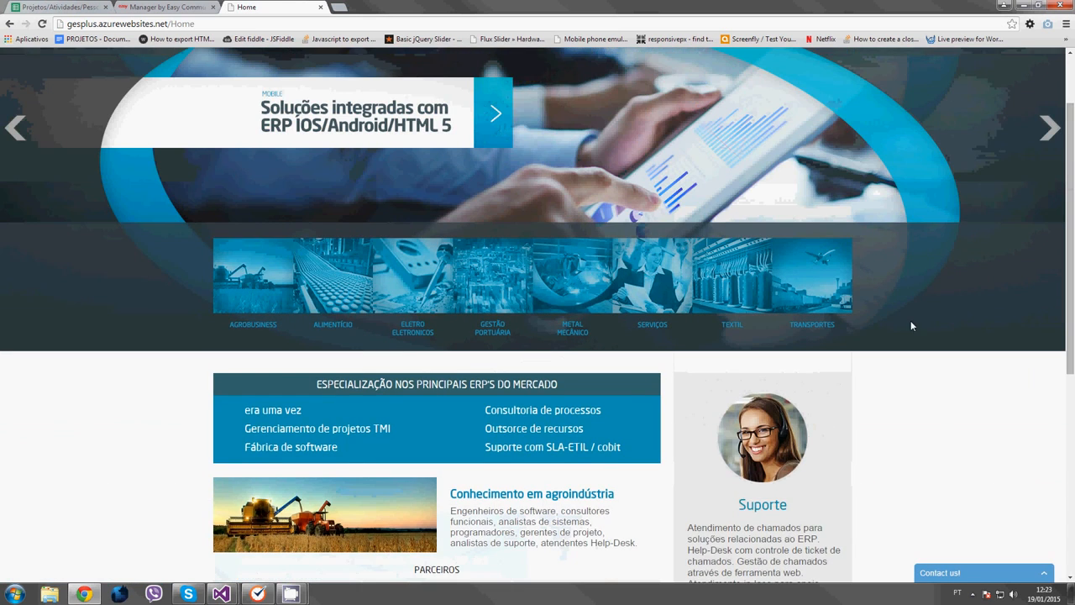
pyautogui.click(184, 15)
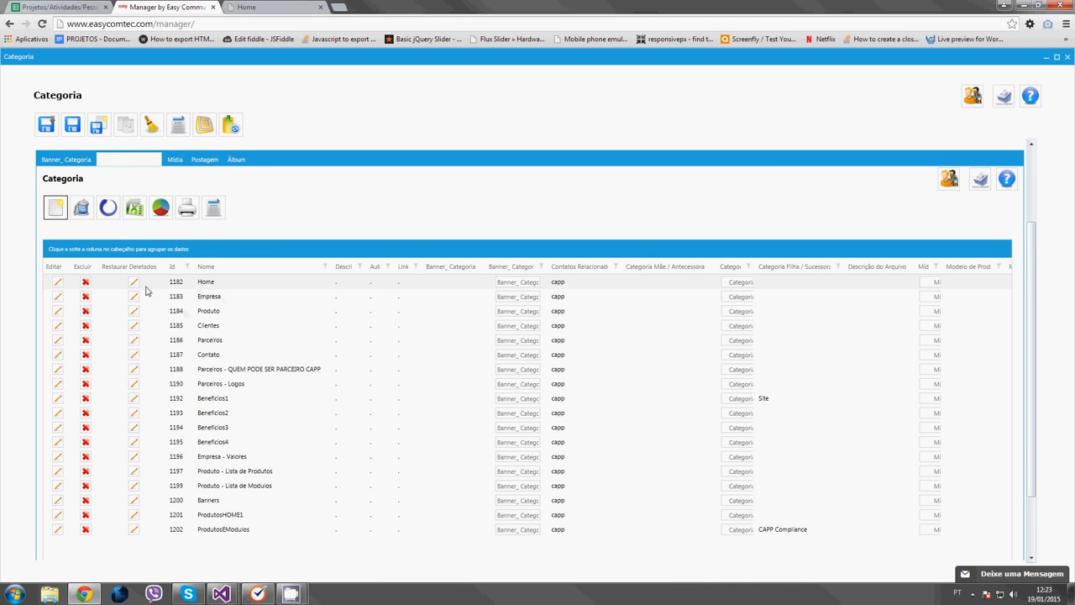
pyautogui.click(57, 285)
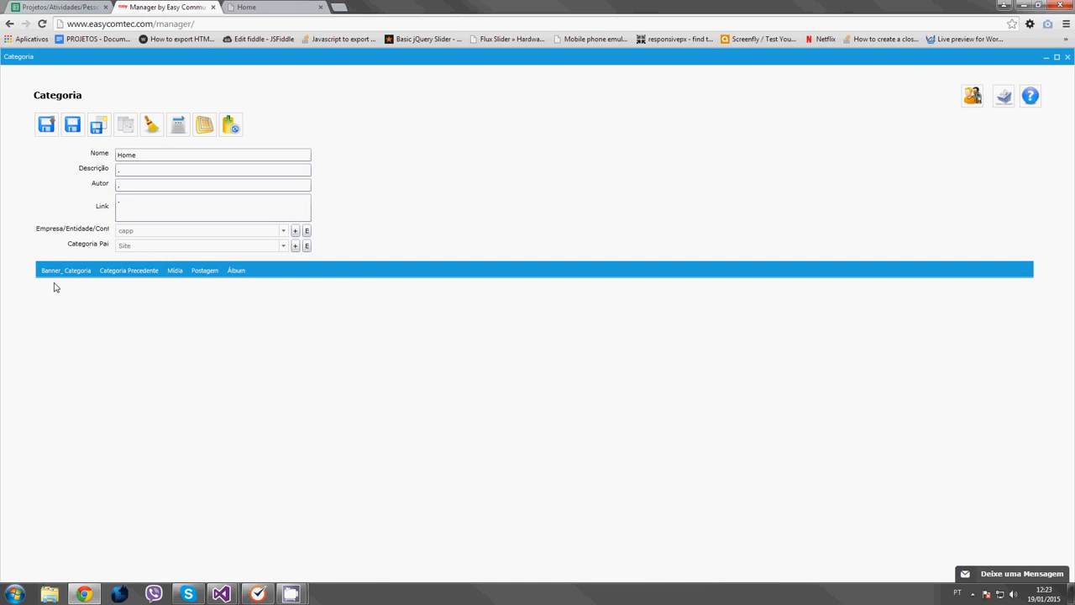
pyautogui.click(133, 271)
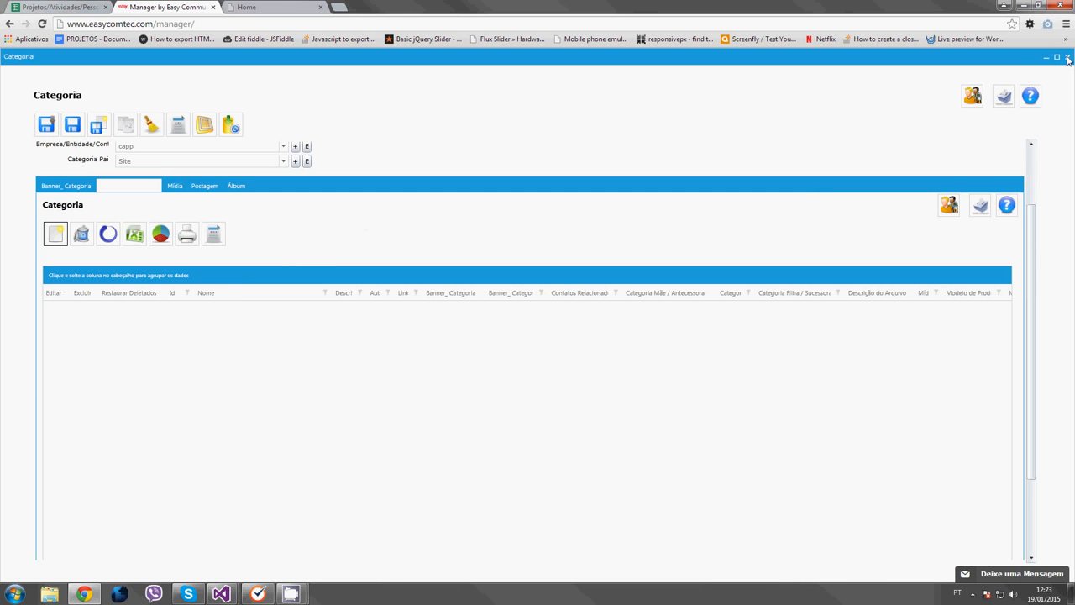
# Examine the Suporte and Sobre a Gesplus blocks on the Gesplus home page, including their titles.
pyautogui.click(271, 10)
pyautogui.scroll(-3, 867, 251)
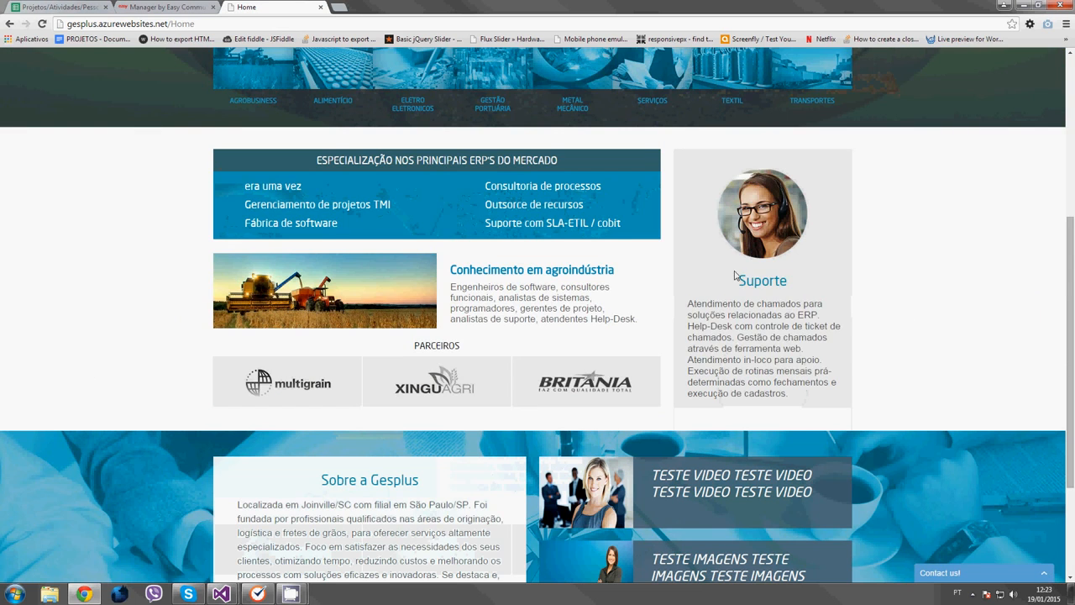
pyautogui.moveTo(740, 278); pyautogui.dragTo(835, 420)
pyautogui.scroll(-2, 835, 422)
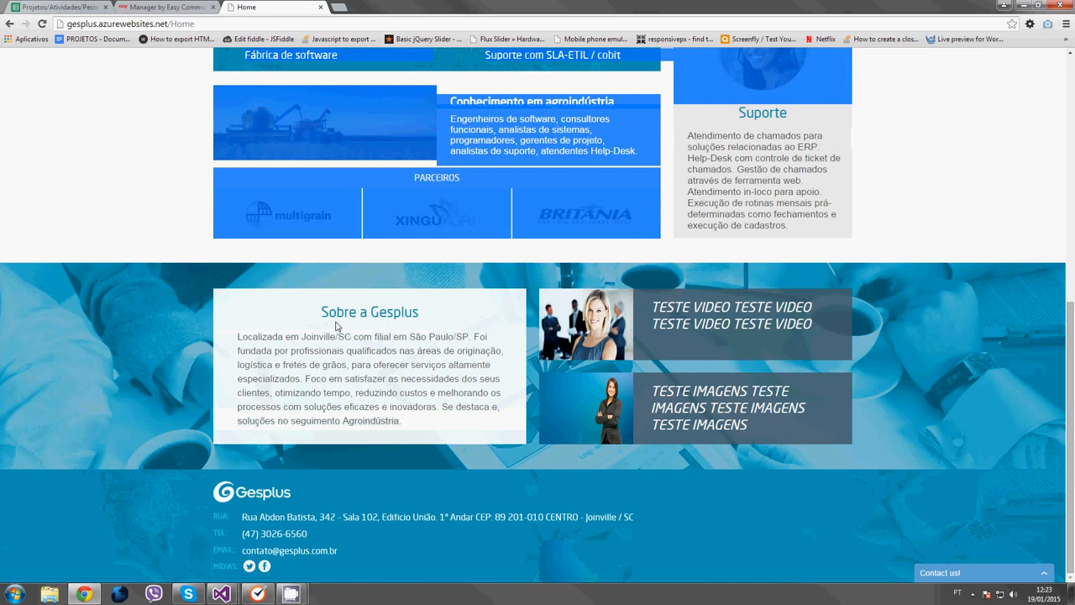
pyautogui.moveTo(320, 311); pyautogui.dragTo(423, 430)
pyautogui.click(930, 262)
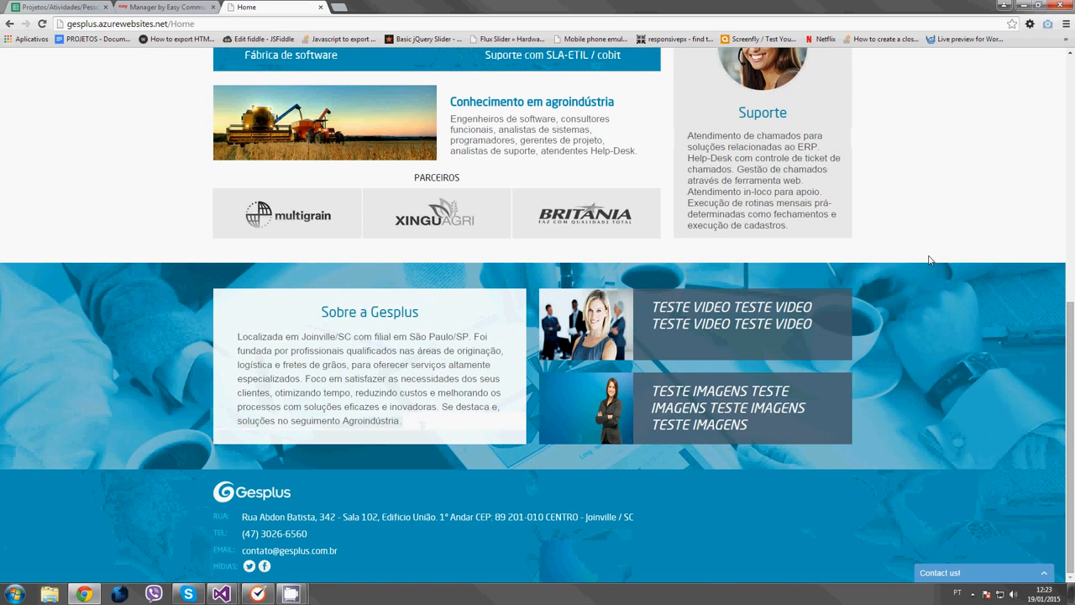
# Highlight the Suporte block's title and its description text on the Gesplus home page as separate pieces of content.
pyautogui.scroll(1, 924, 264)
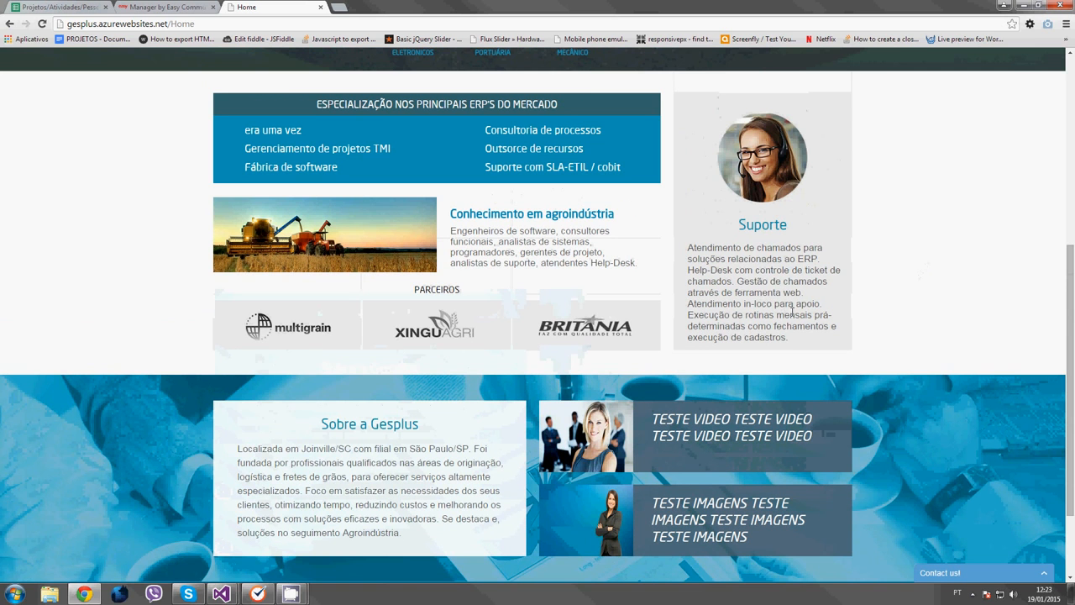
pyautogui.moveTo(733, 233); pyautogui.dragTo(786, 248)
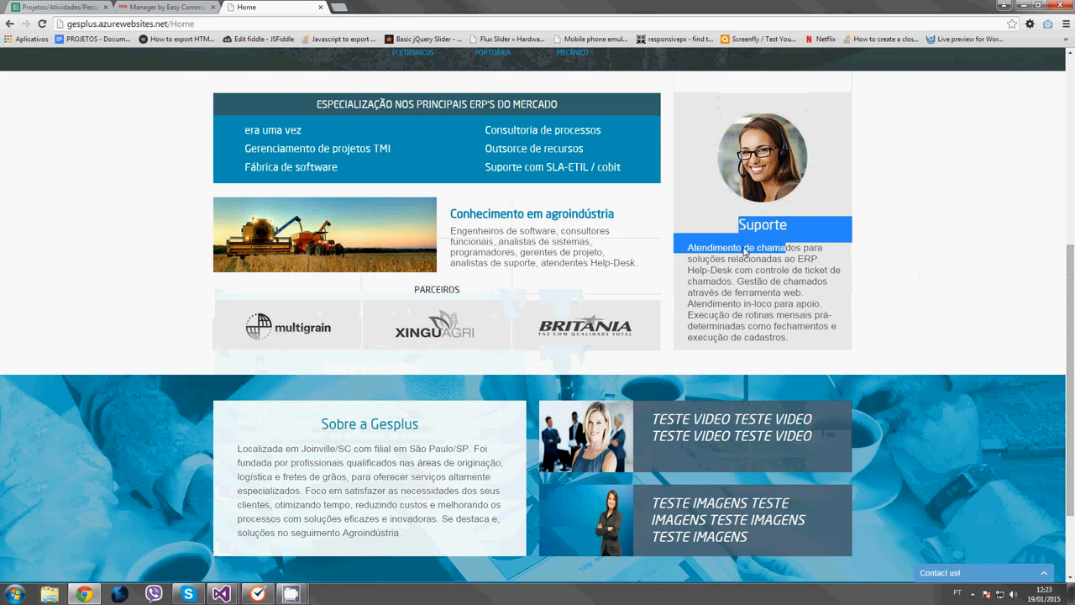
pyautogui.click(723, 292)
pyautogui.moveTo(686, 250); pyautogui.dragTo(804, 335)
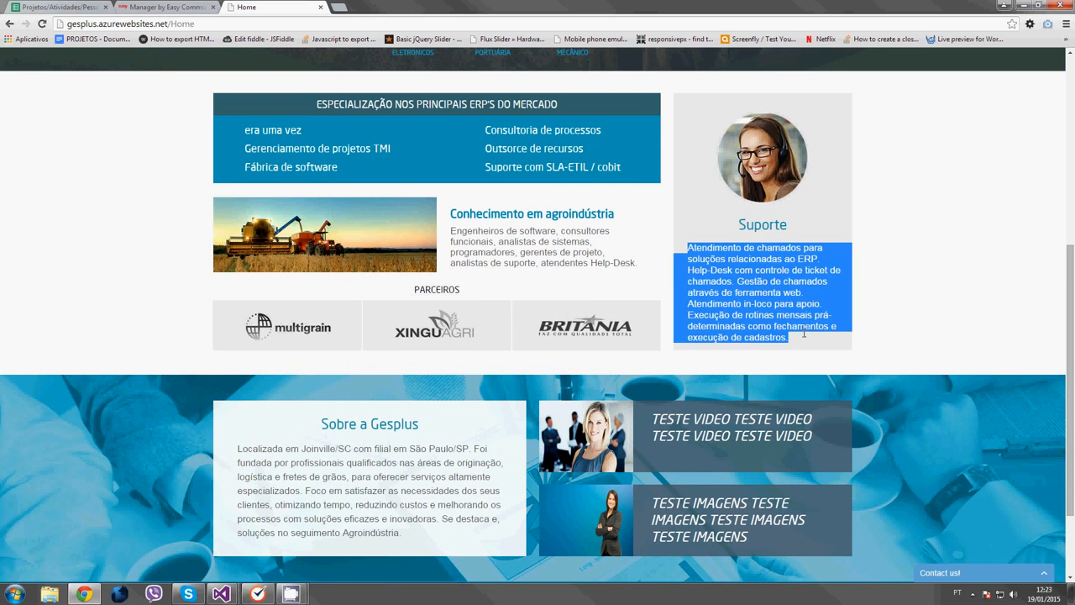
pyautogui.click(886, 356)
pyautogui.scroll(3, 883, 356)
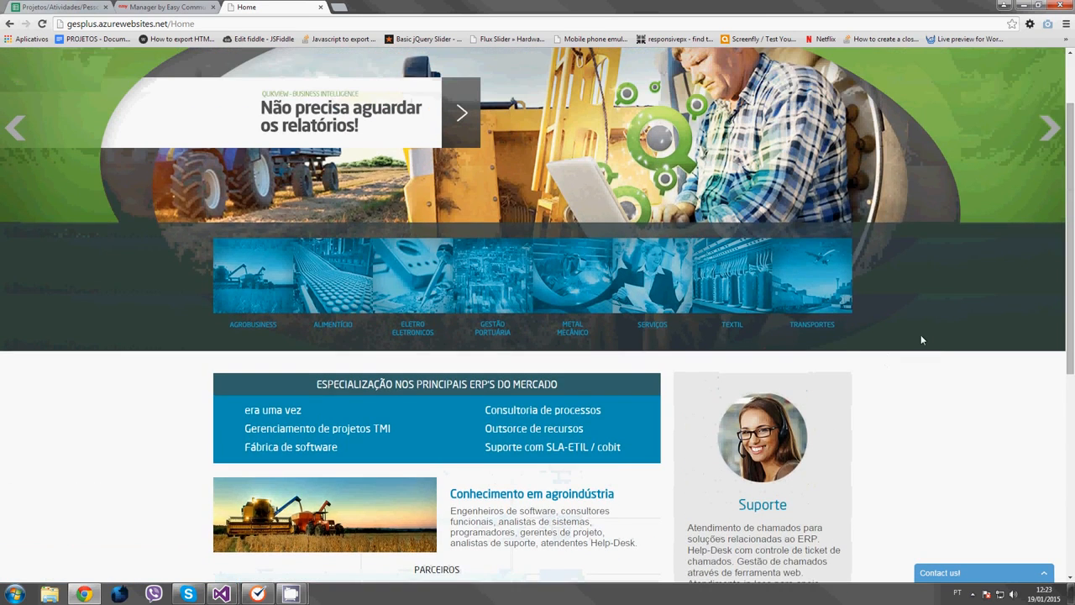
# Review the Gesplus home page sections and advance through the slides of its main banner.
pyautogui.scroll(-5, 967, 431)
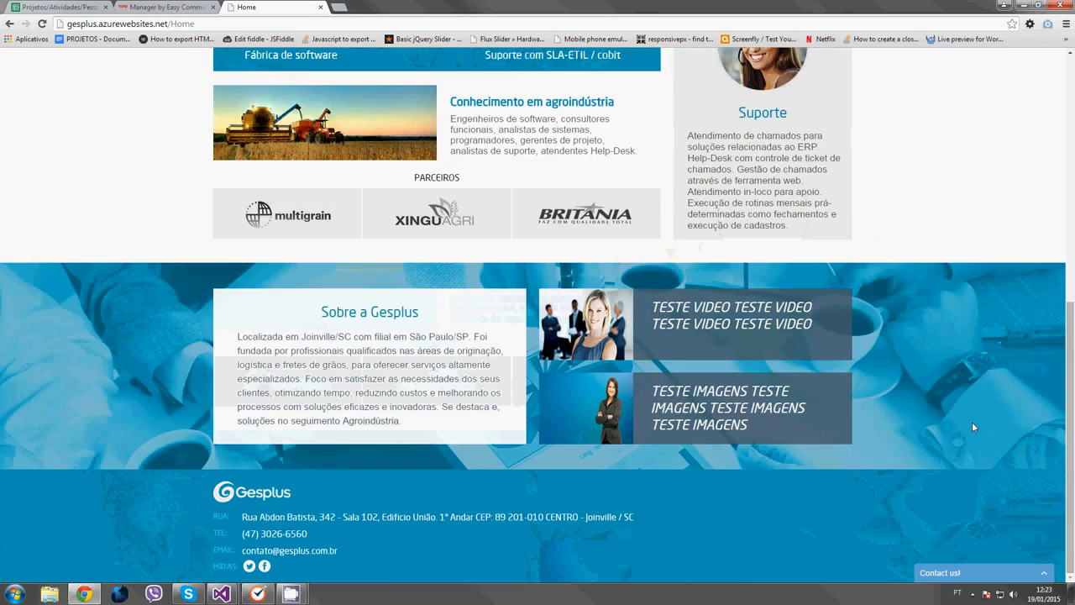
pyautogui.scroll(8, 971, 426)
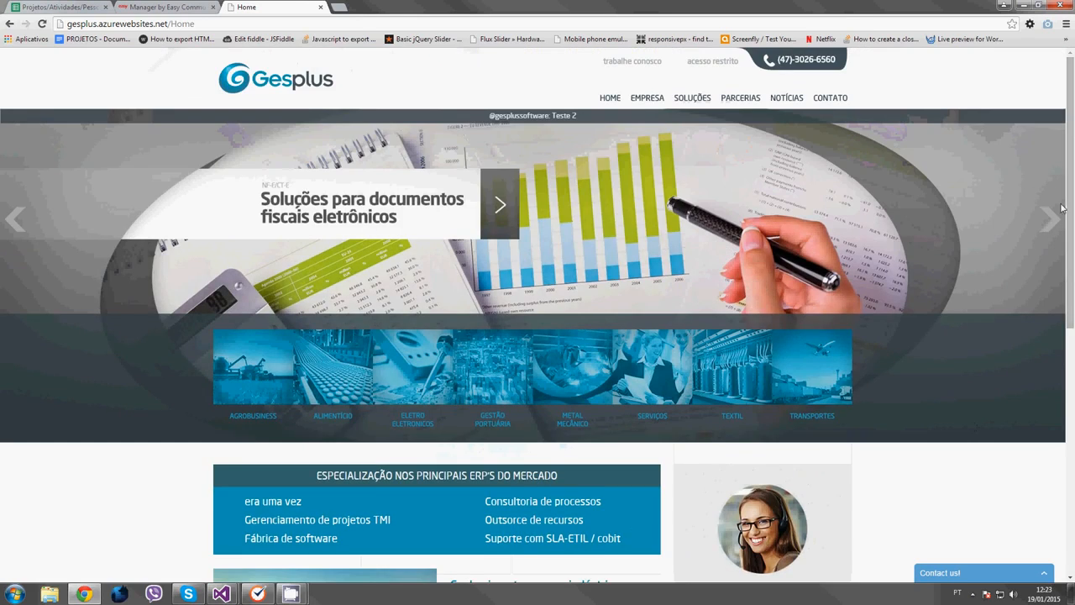
pyautogui.click(1053, 220)
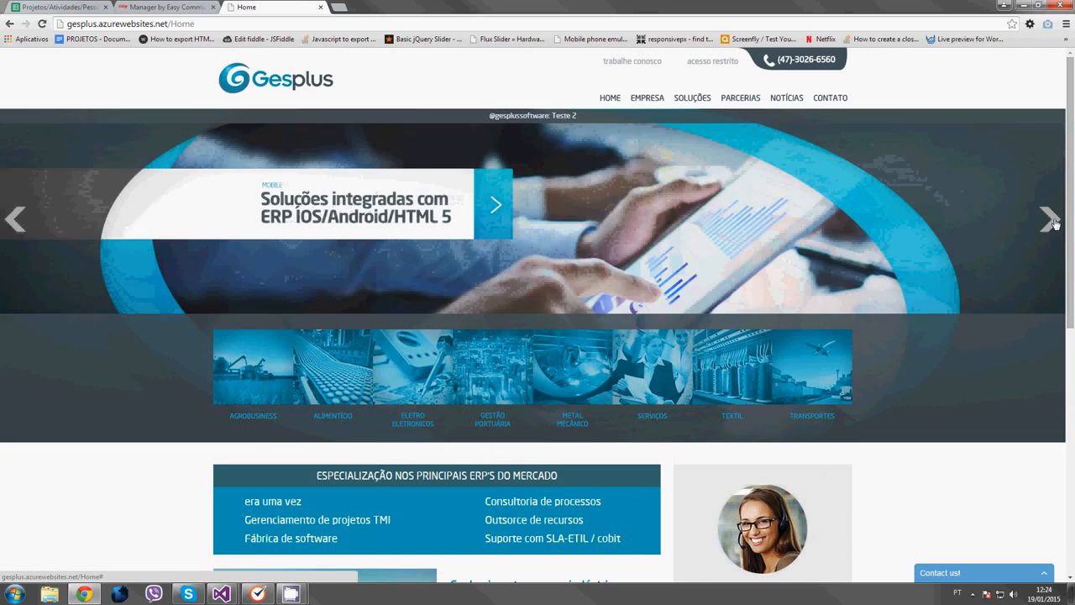
pyautogui.click(1051, 220)
pyautogui.click(1051, 220)
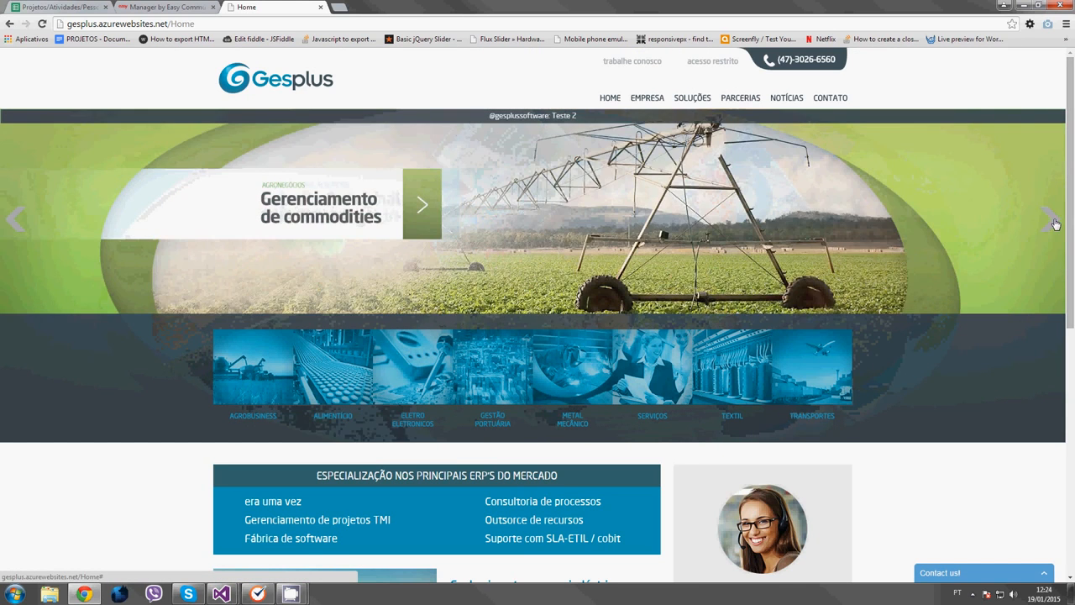
pyautogui.click(1053, 222)
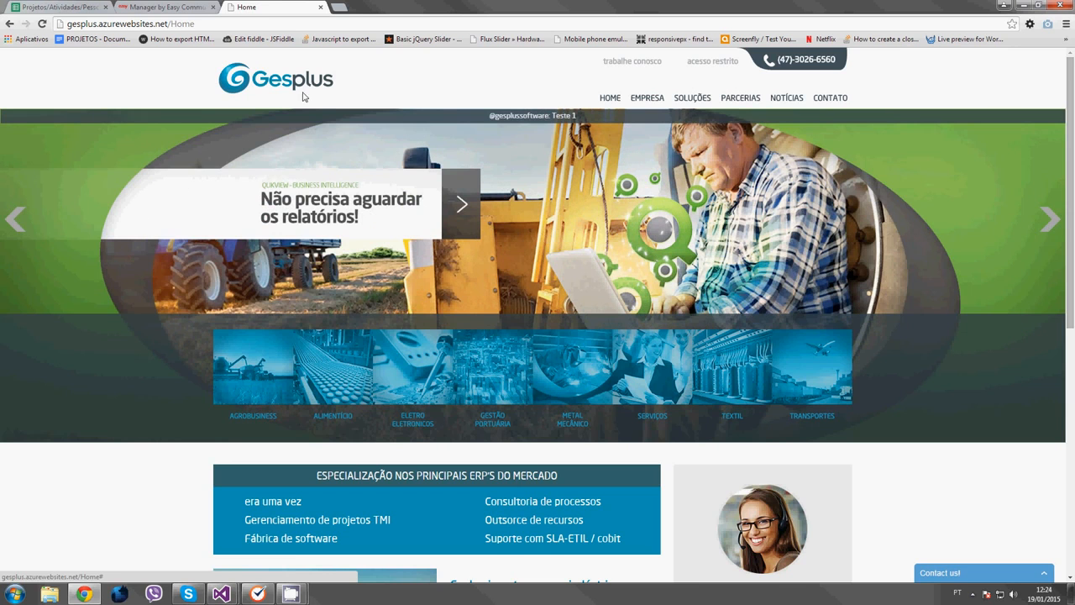
# In the Easy manager, open the Banners category for editing and display its Postagem list.
pyautogui.click(194, 8)
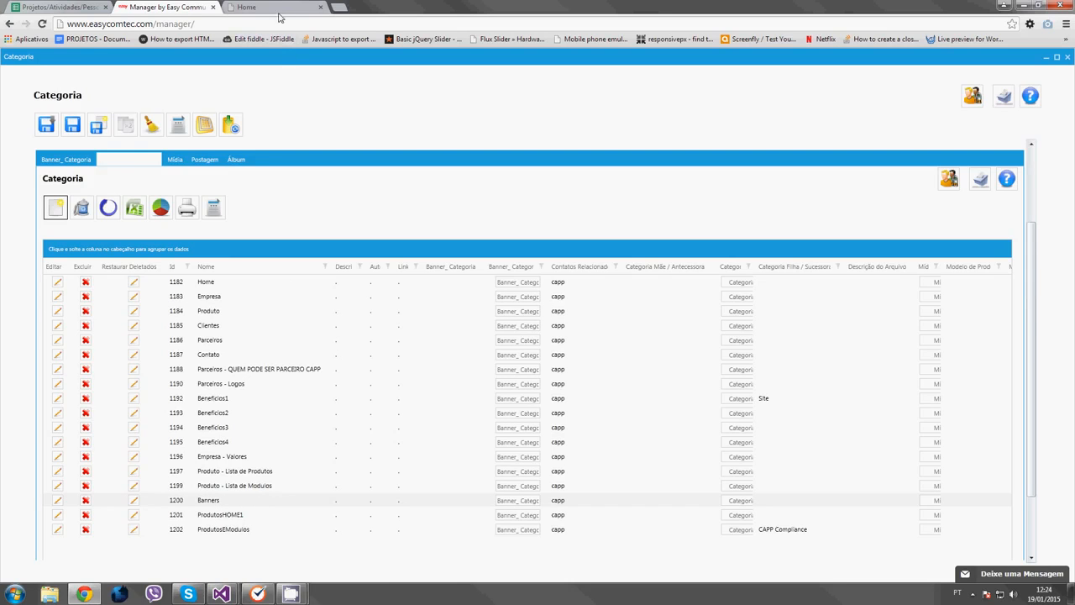
pyautogui.click(59, 502)
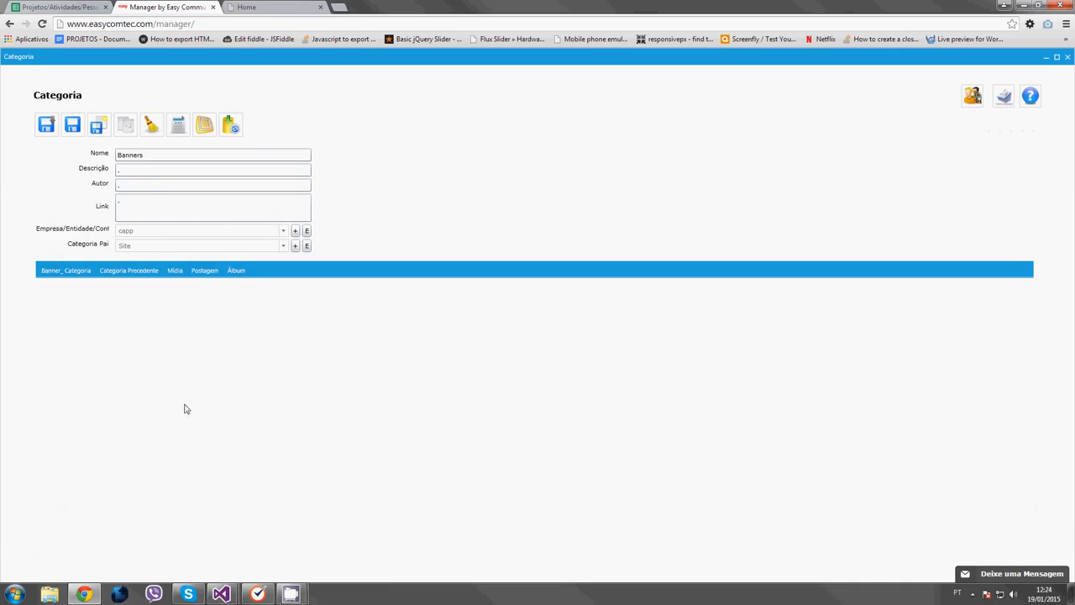
pyautogui.click(206, 271)
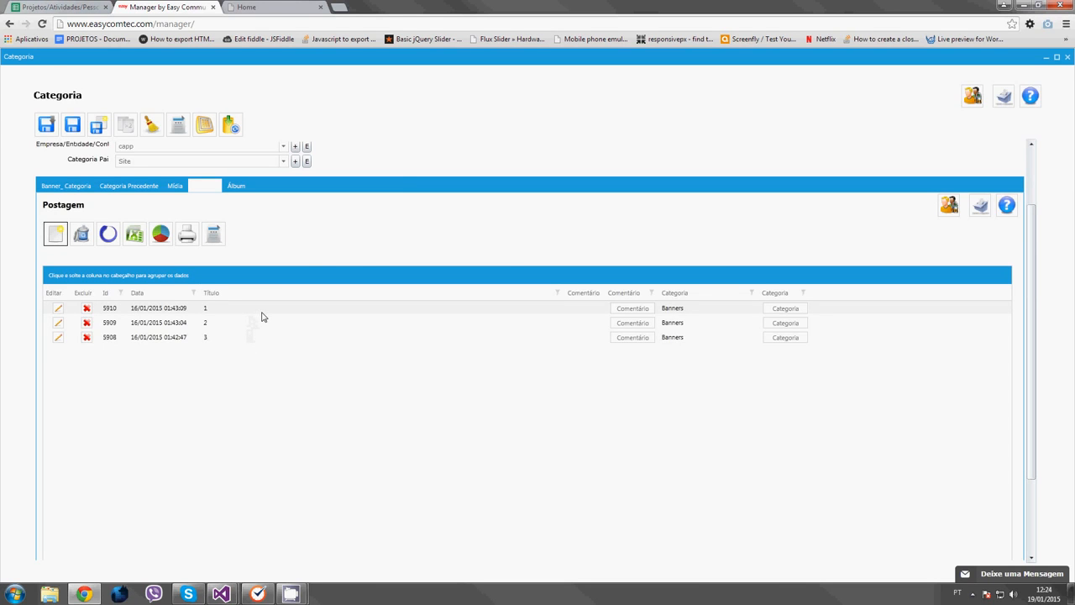
# Return to the Gesplus home page and advance its main banner to compare the slides with the Banners posts.
pyautogui.click(261, 8)
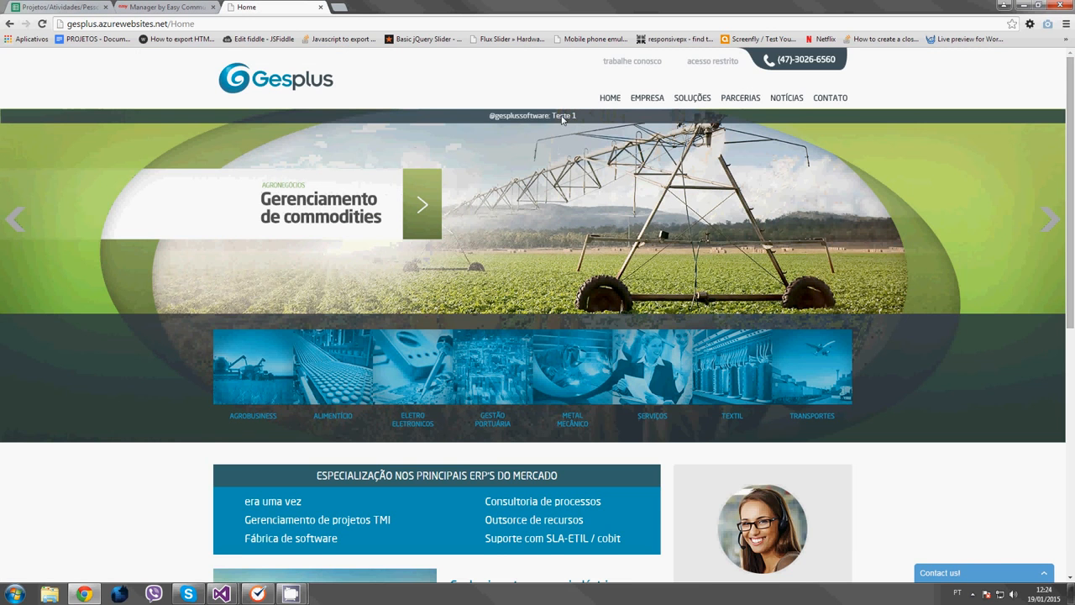
pyautogui.scroll(-3, 938, 223)
pyautogui.scroll(3, 996, 378)
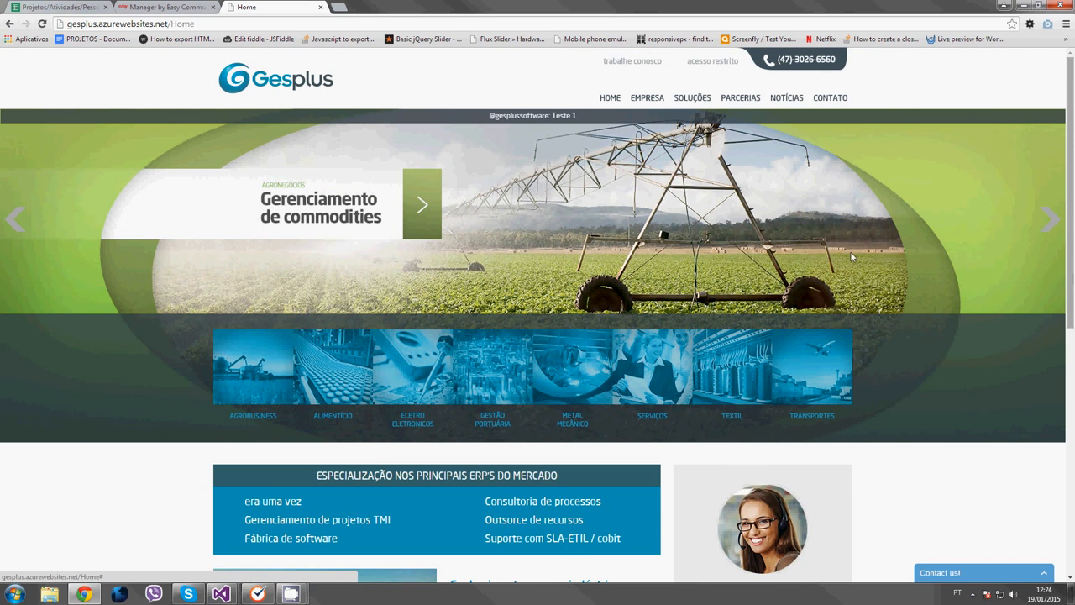
pyautogui.click(1045, 222)
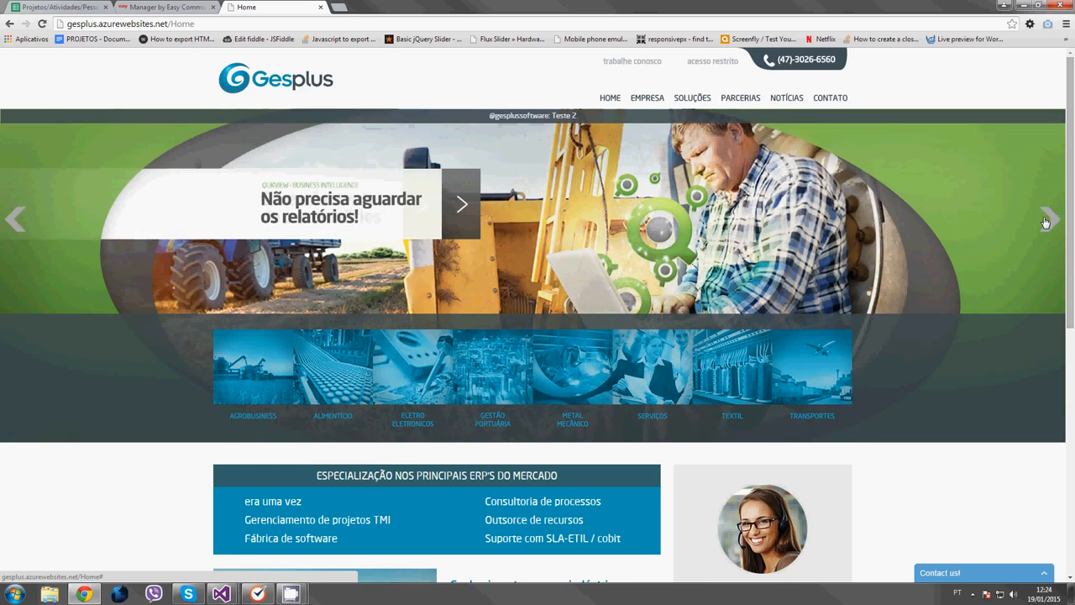
# Highlight the description text of the Suporte block on the Gesplus home page.
pyautogui.scroll(-2, 1044, 222)
pyautogui.scroll(-2, 1045, 222)
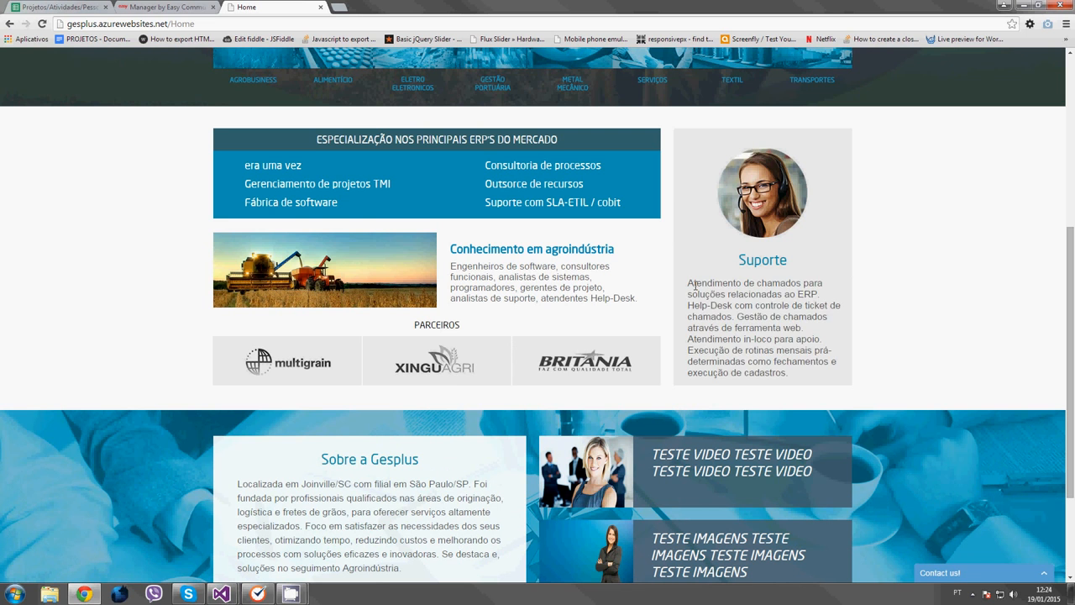
pyautogui.moveTo(689, 286)
pyautogui.mouseDown()
pyautogui.moveTo(797, 379)
pyautogui.moveTo(681, 283)
pyautogui.mouseUp()
pyautogui.click(794, 362)
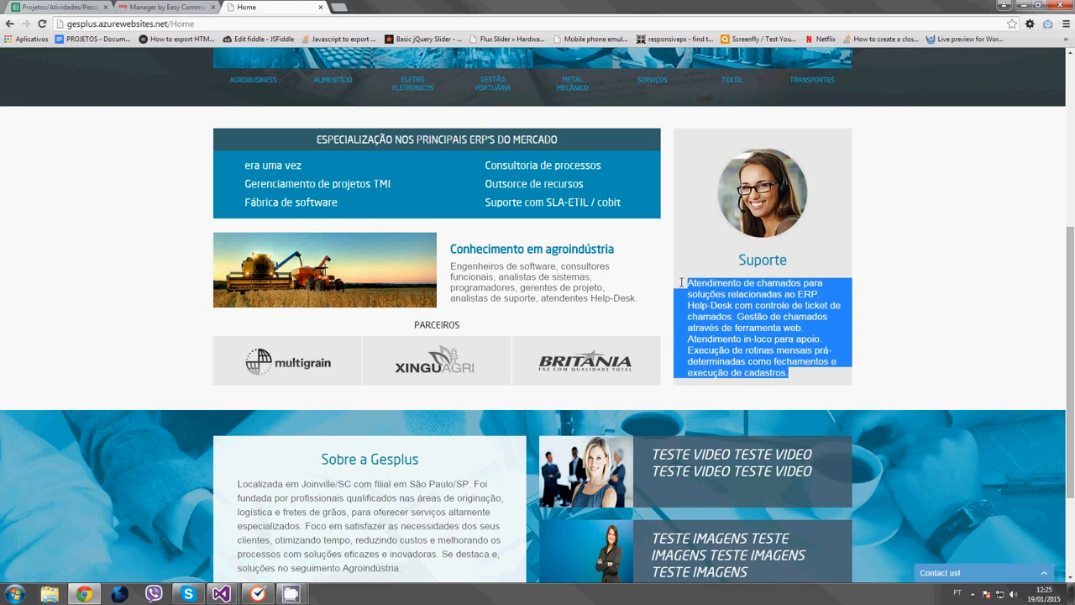
# Check the subcategory list in the Easy manager against the Gesplus home page, and advance the page's main banner.
pyautogui.click(185, 15)
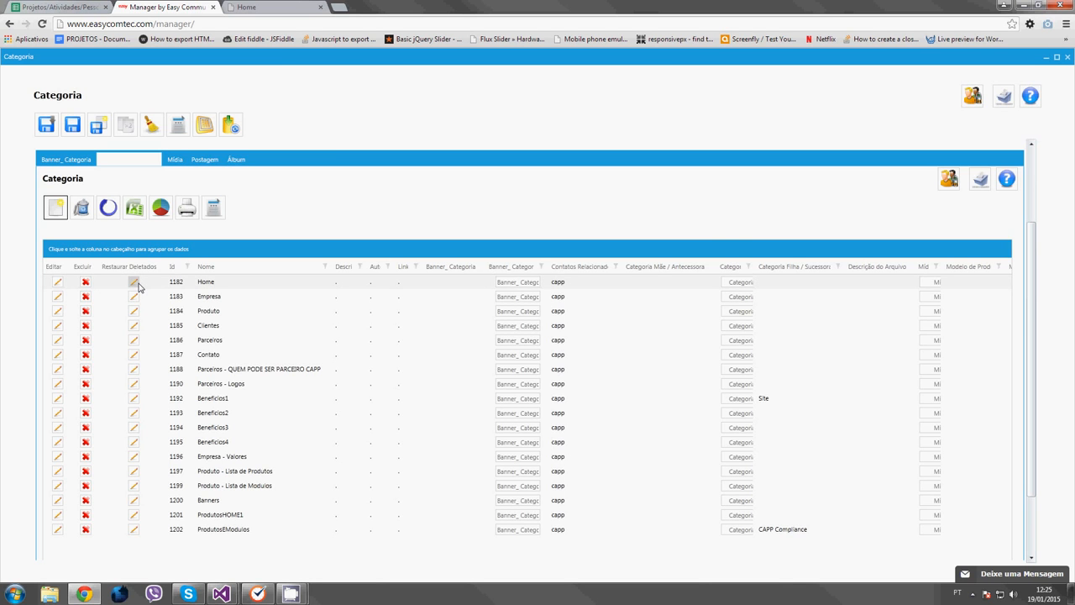
pyautogui.click(281, 8)
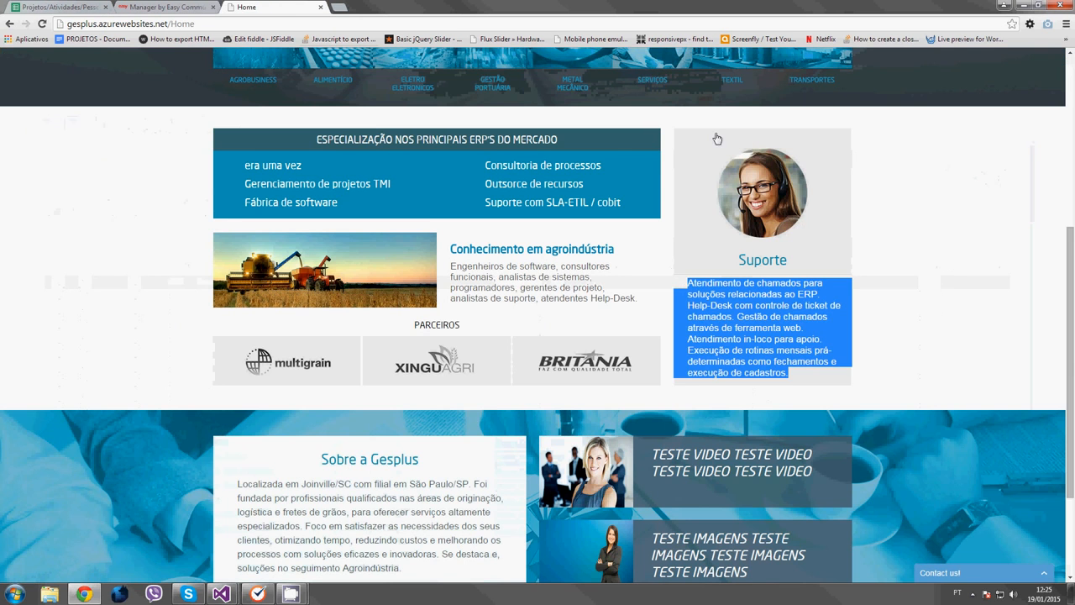
pyautogui.click(1021, 311)
pyautogui.scroll(4, 1008, 312)
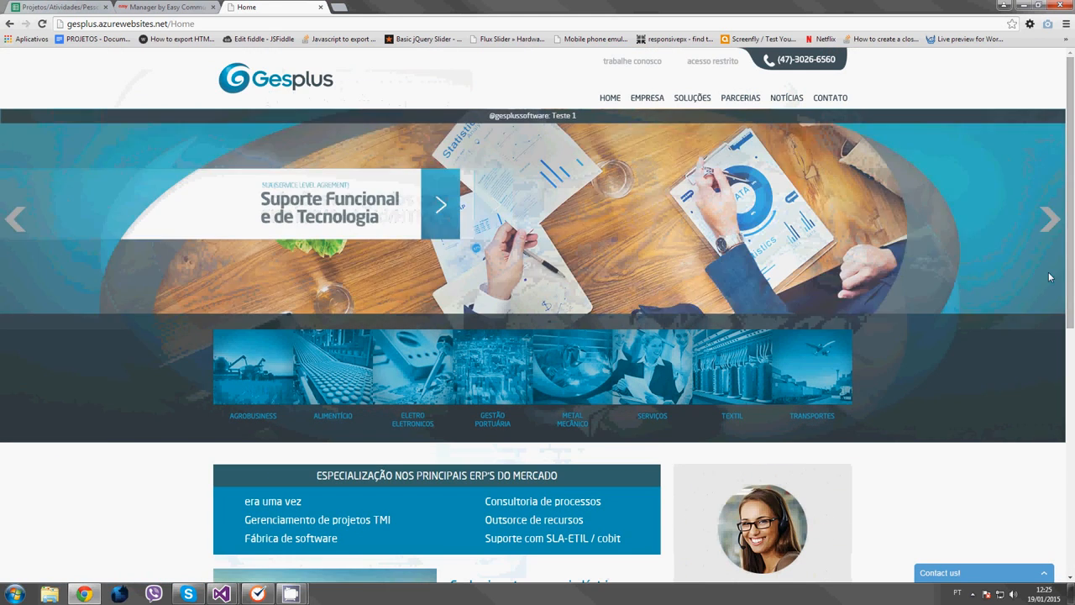
pyautogui.click(1050, 220)
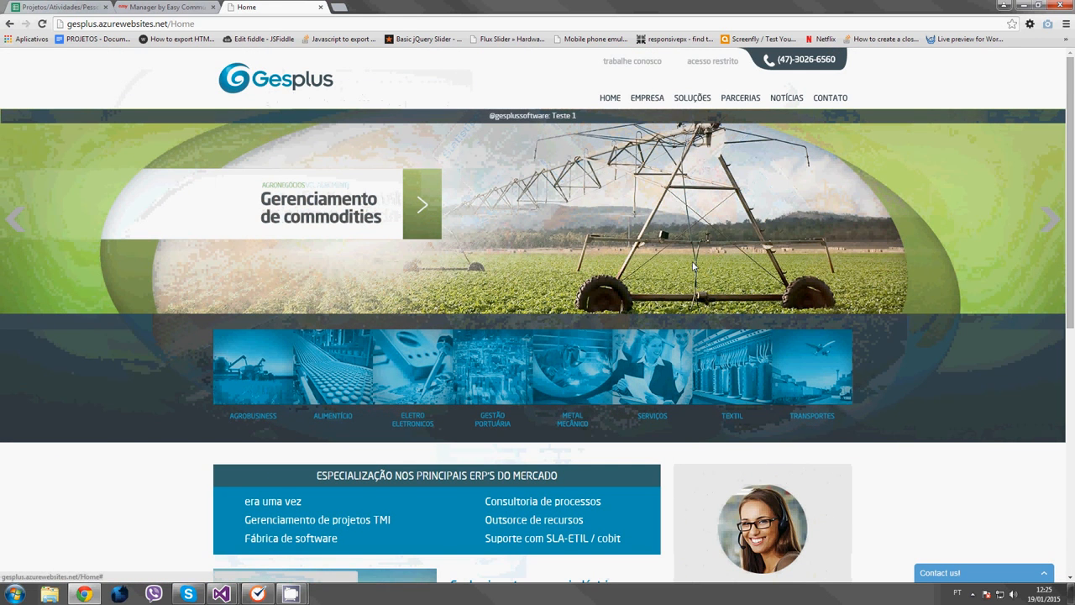
# Open the Soluções page of the Gesplus site and highlight the Implantação de ERP's title and description together.
pyautogui.click(691, 95)
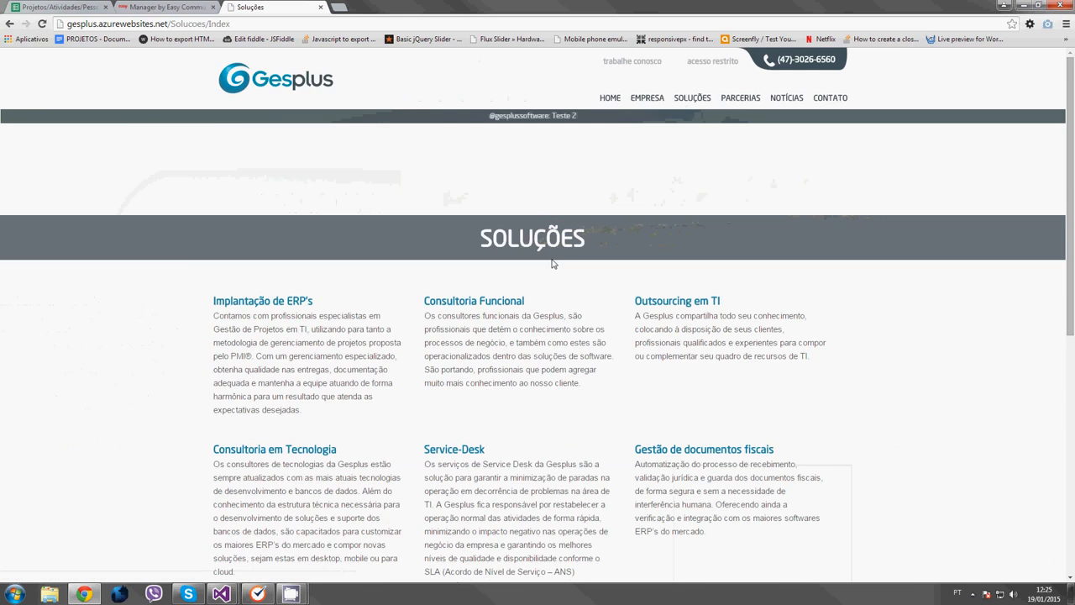
pyautogui.scroll(-1, 554, 269)
pyautogui.scroll(1, 532, 347)
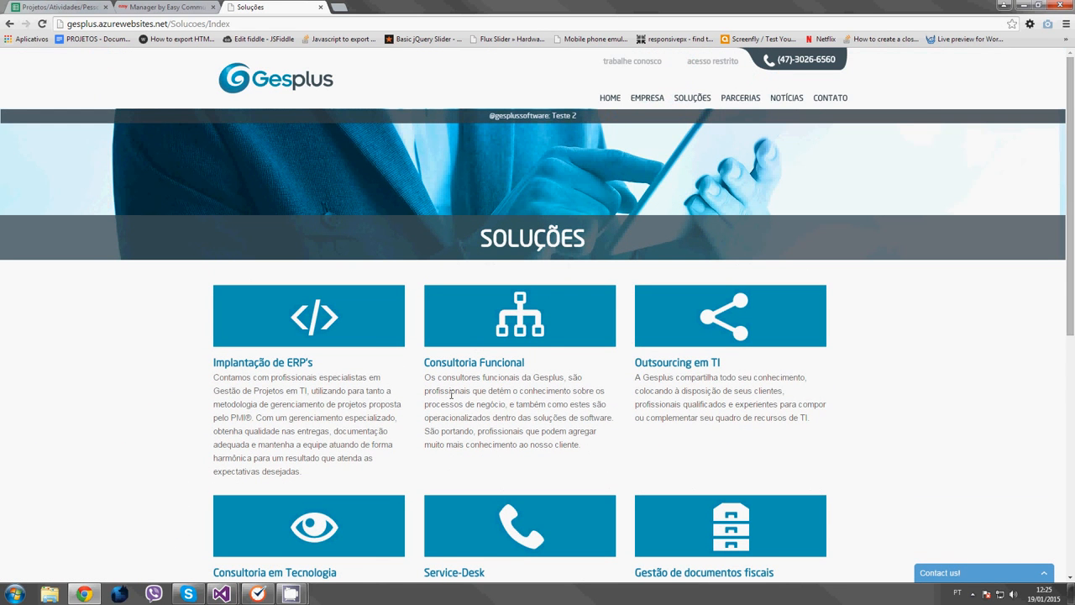
pyautogui.moveTo(210, 362); pyautogui.dragTo(331, 496)
pyautogui.click(326, 469)
# Review all the solution blocks on the Soluções page, and highlight the Implantação de ERP's title and text again.
pyautogui.scroll(-2, 289, 476)
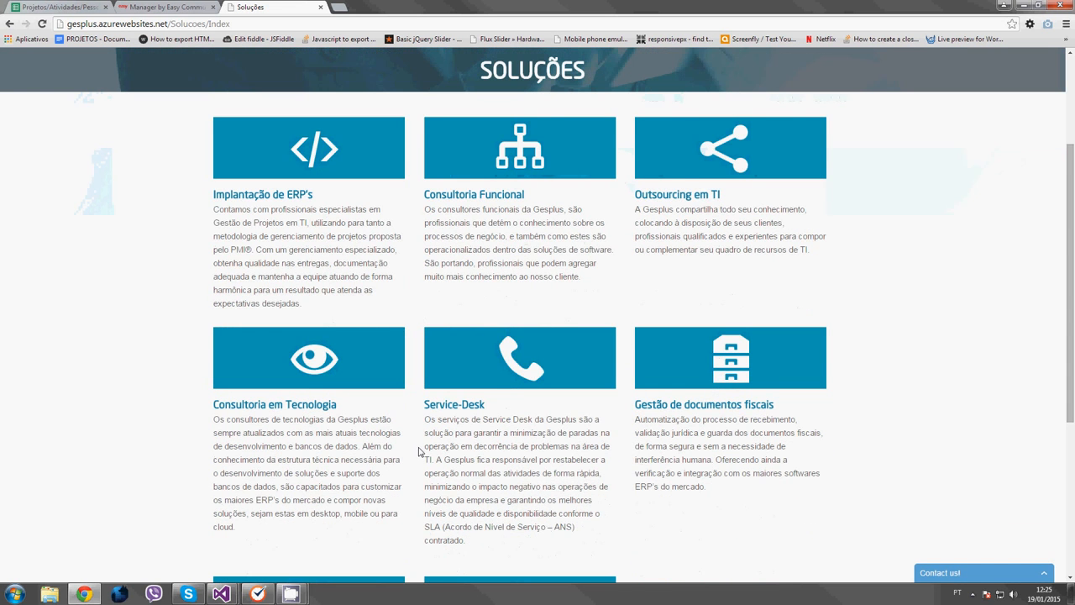
pyautogui.scroll(2, 492, 356)
pyautogui.scroll(-3, 492, 372)
pyautogui.scroll(-3, 413, 370)
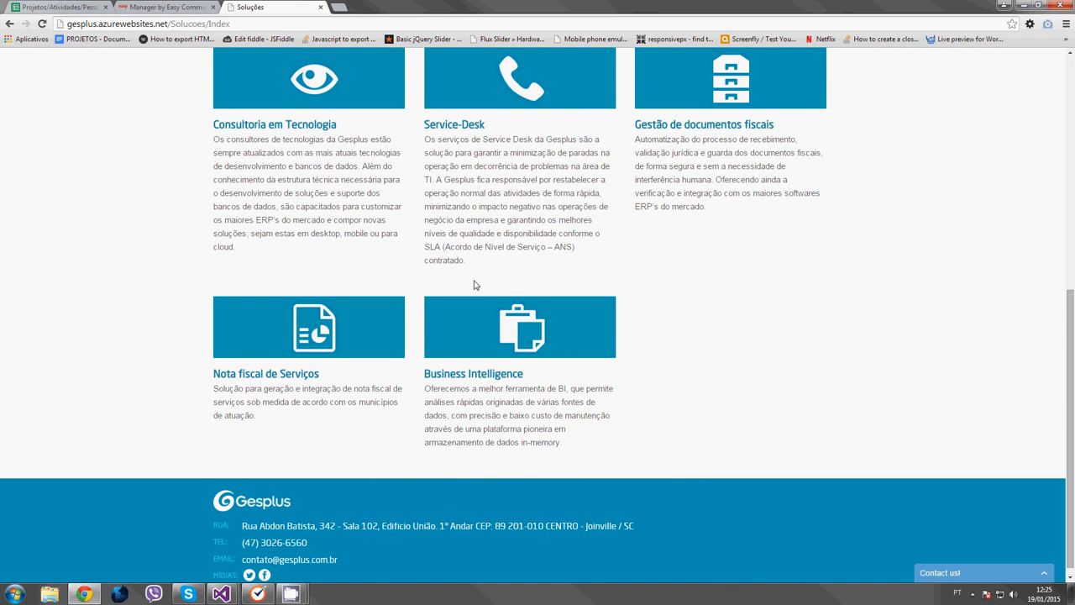
pyautogui.scroll(5, 473, 283)
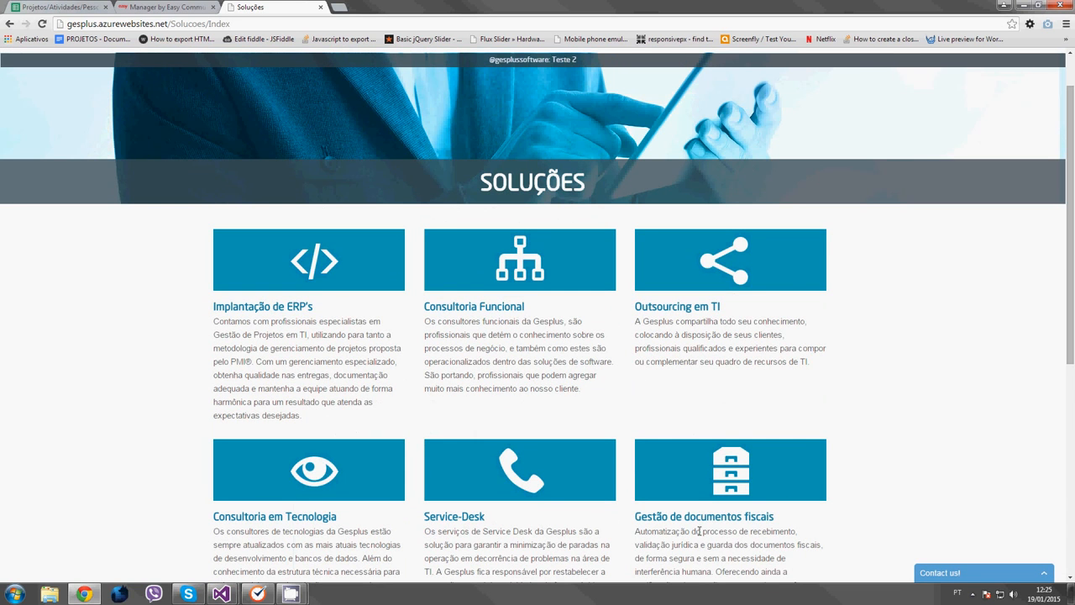
pyautogui.scroll(1, 507, 402)
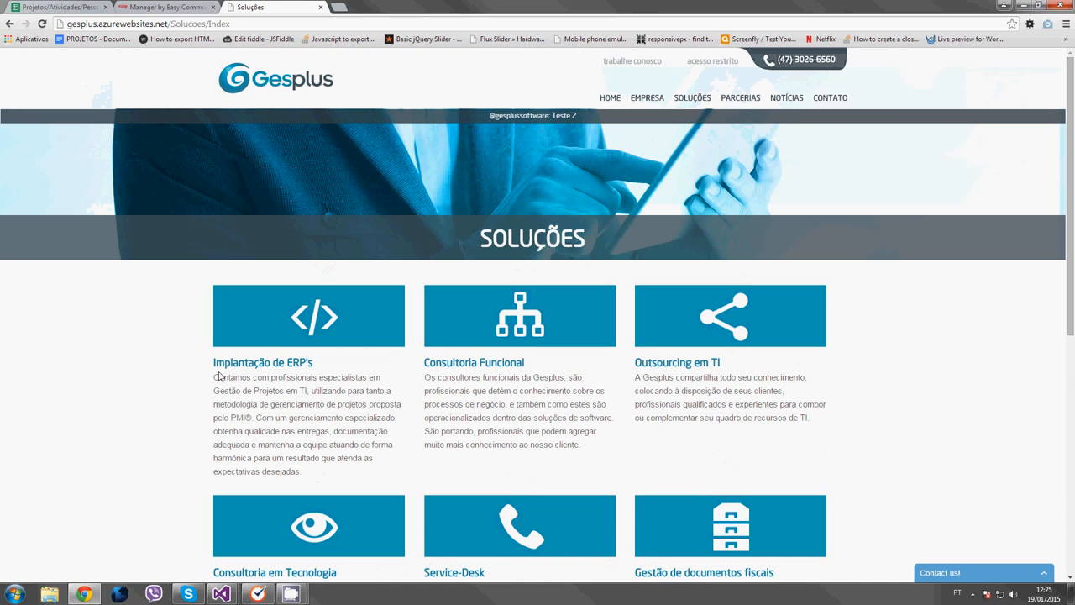
pyautogui.moveTo(212, 363); pyautogui.dragTo(314, 479)
pyautogui.click(331, 444)
# Go back to the Gesplus home page and highlight the Suporte block's title and description as one piece of content.
pyautogui.click(263, 87)
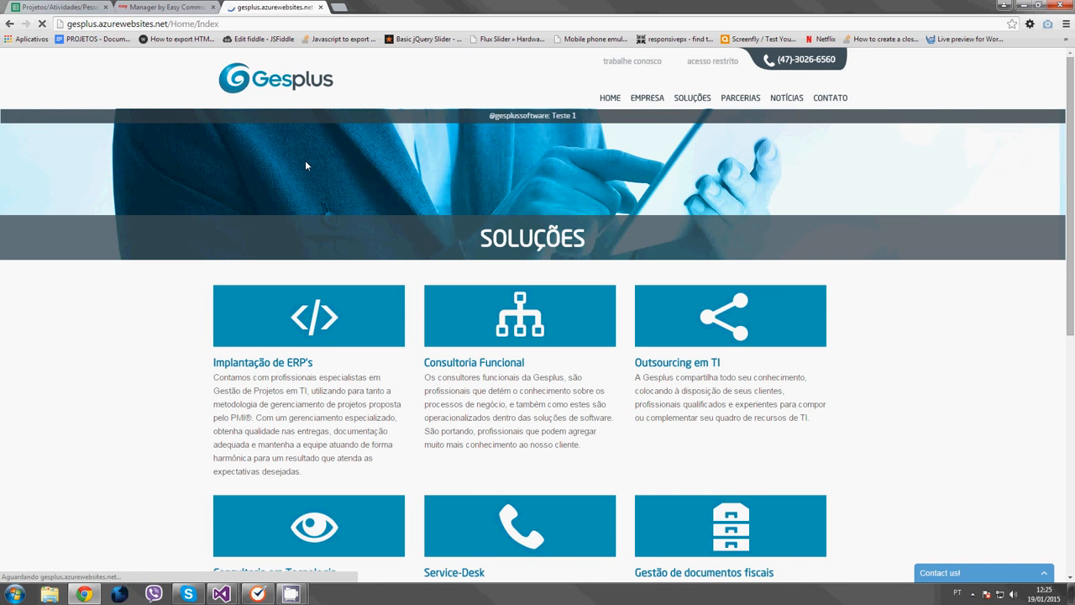
pyautogui.scroll(-5, 750, 258)
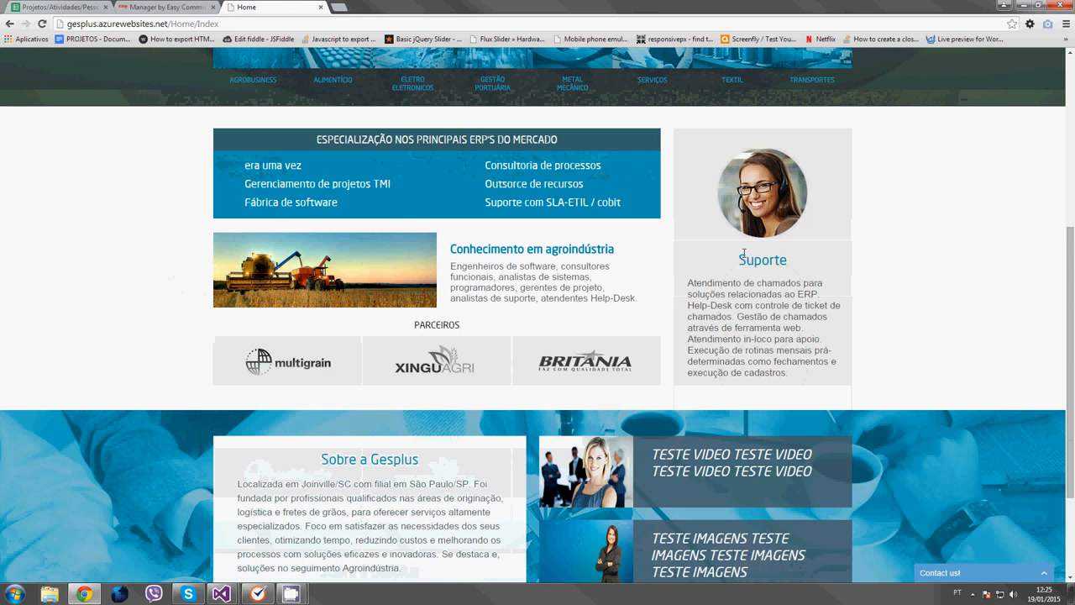
pyautogui.moveTo(745, 259); pyautogui.dragTo(810, 381)
pyautogui.click(802, 377)
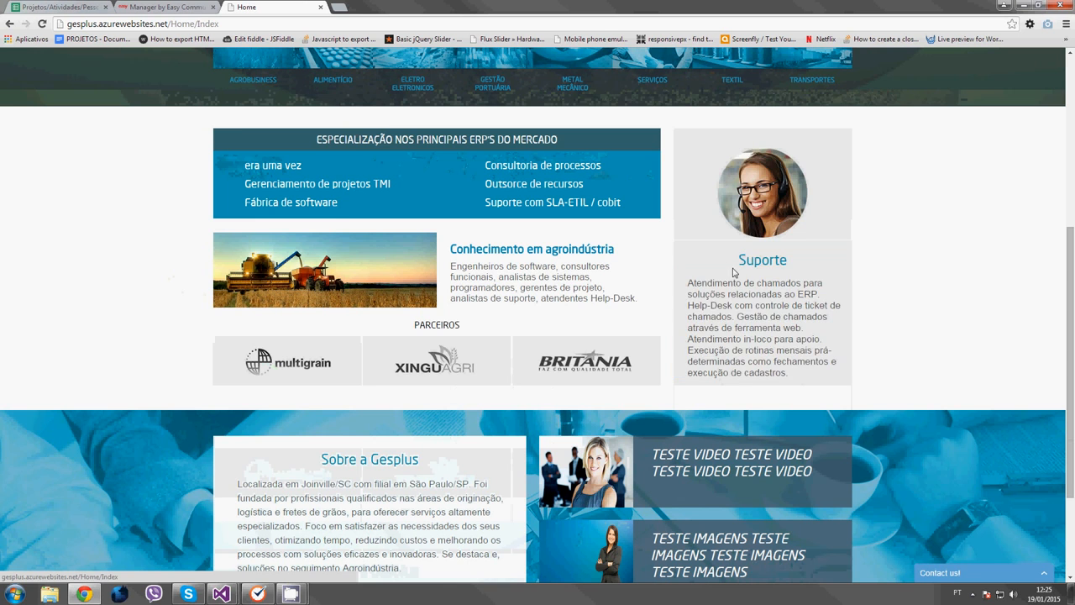
pyautogui.moveTo(730, 260); pyautogui.dragTo(798, 370)
pyautogui.click(802, 376)
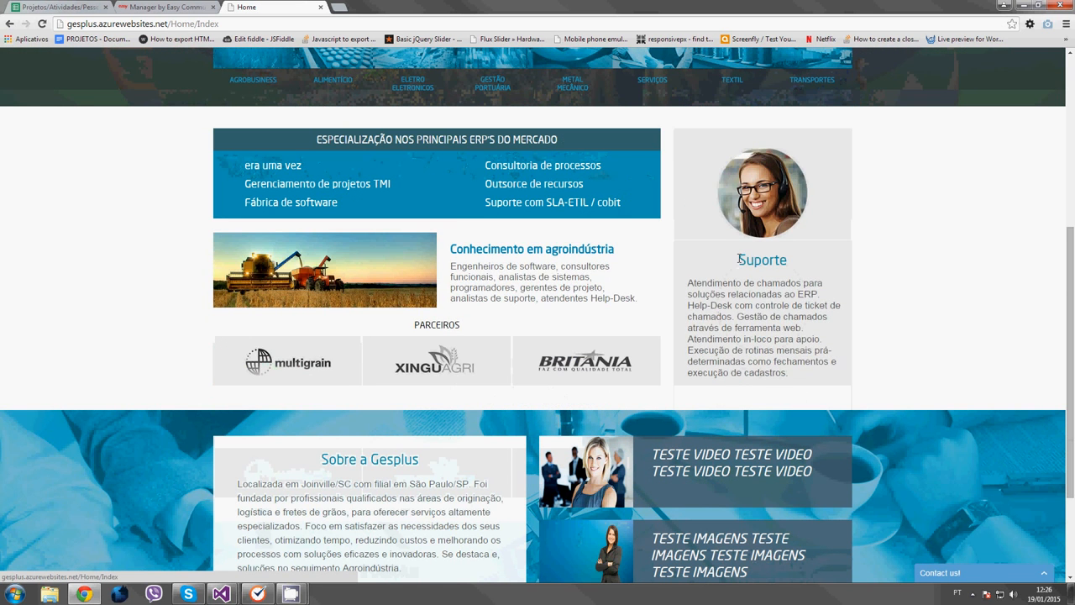
pyautogui.moveTo(739, 259); pyautogui.dragTo(799, 371)
pyautogui.click(803, 361)
pyautogui.scroll(1, 804, 353)
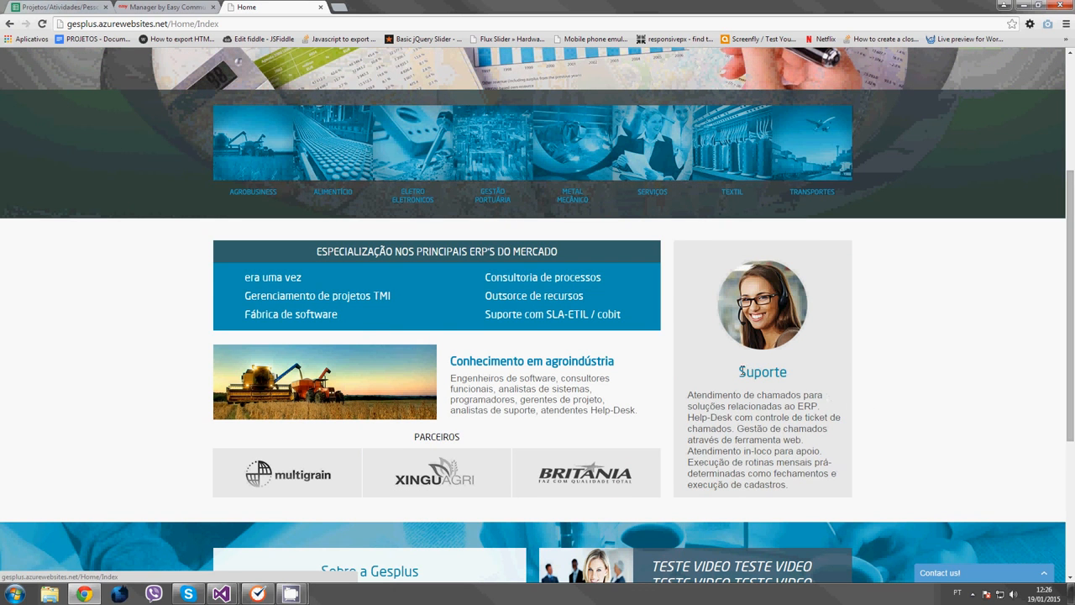
pyautogui.moveTo(739, 372); pyautogui.dragTo(801, 487)
# Highlight the Sobre a Gesplus block's title and text together, then clear the selection.
pyautogui.scroll(-3, 694, 453)
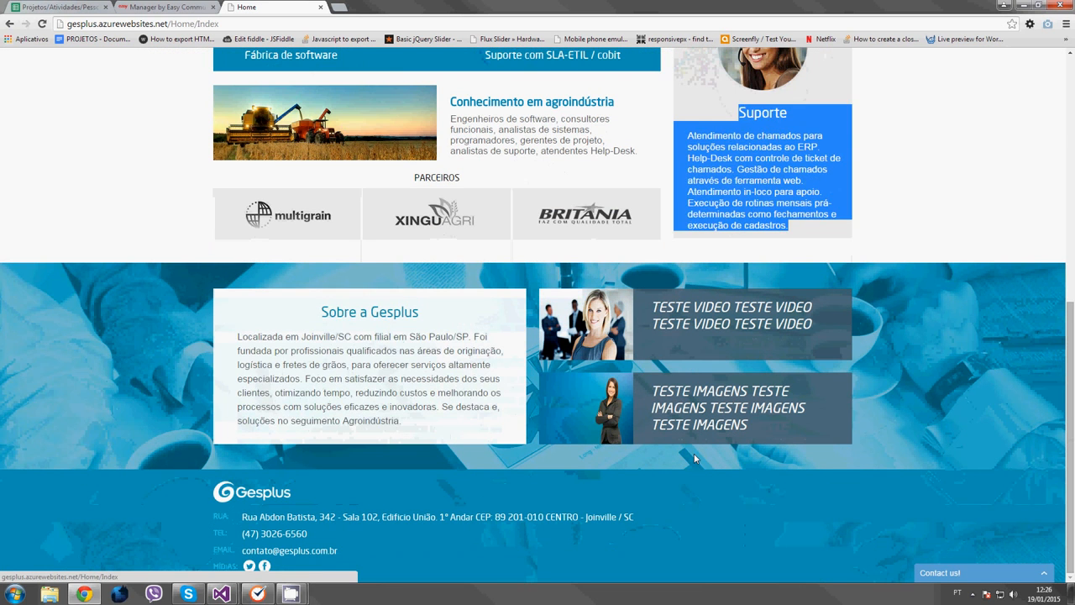
pyautogui.click(373, 349)
pyautogui.moveTo(321, 312); pyautogui.dragTo(423, 427)
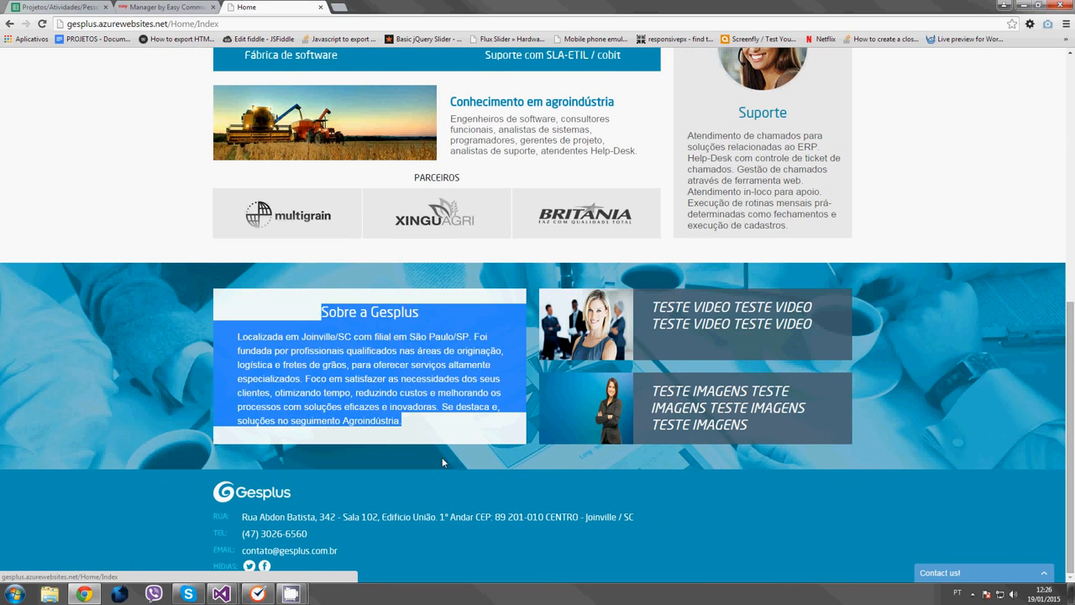
pyautogui.click(442, 456)
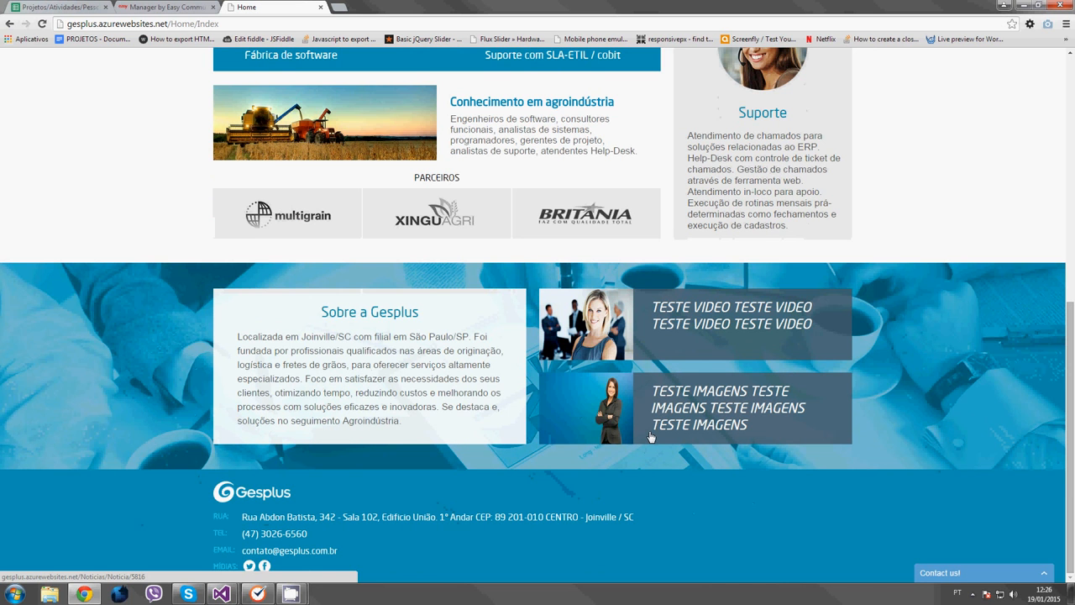
# Reopen the Soluções page from the home page and review its grid of solution blocks.
pyautogui.scroll(2, 622, 413)
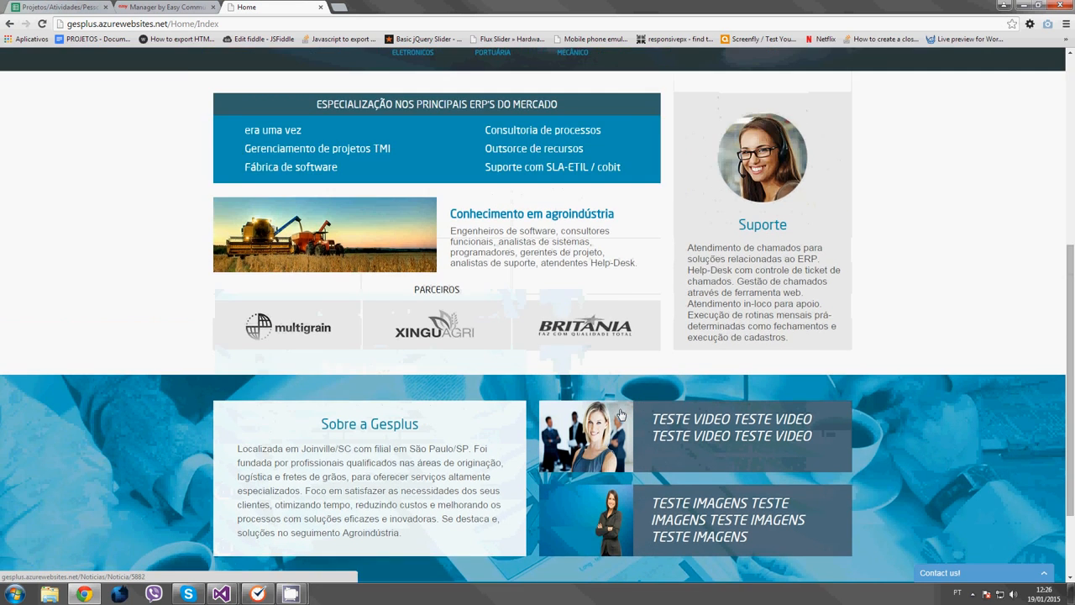
pyautogui.scroll(7, 621, 414)
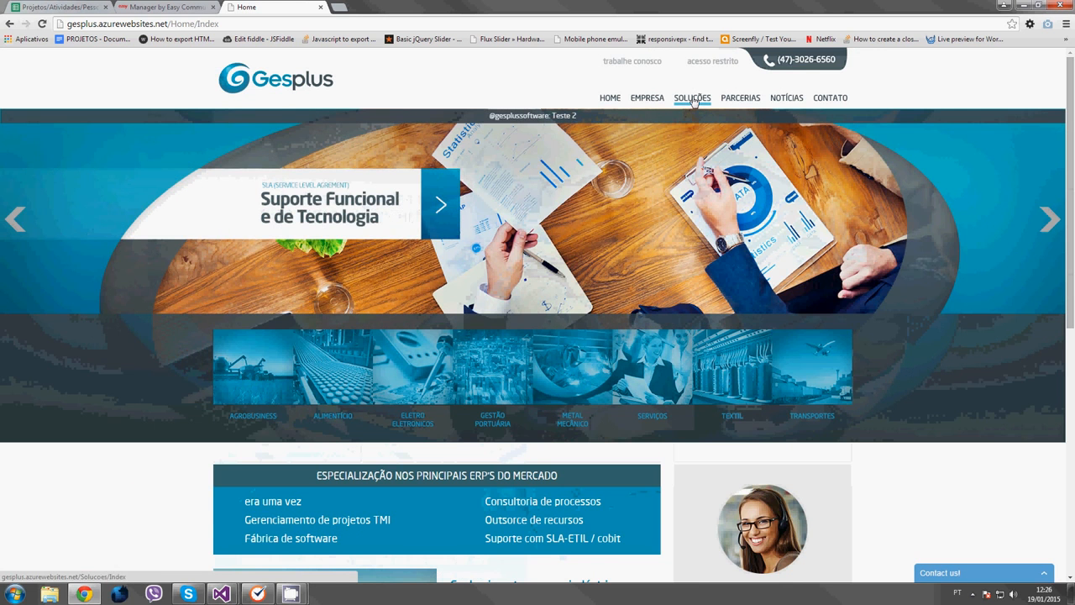
pyautogui.click(694, 99)
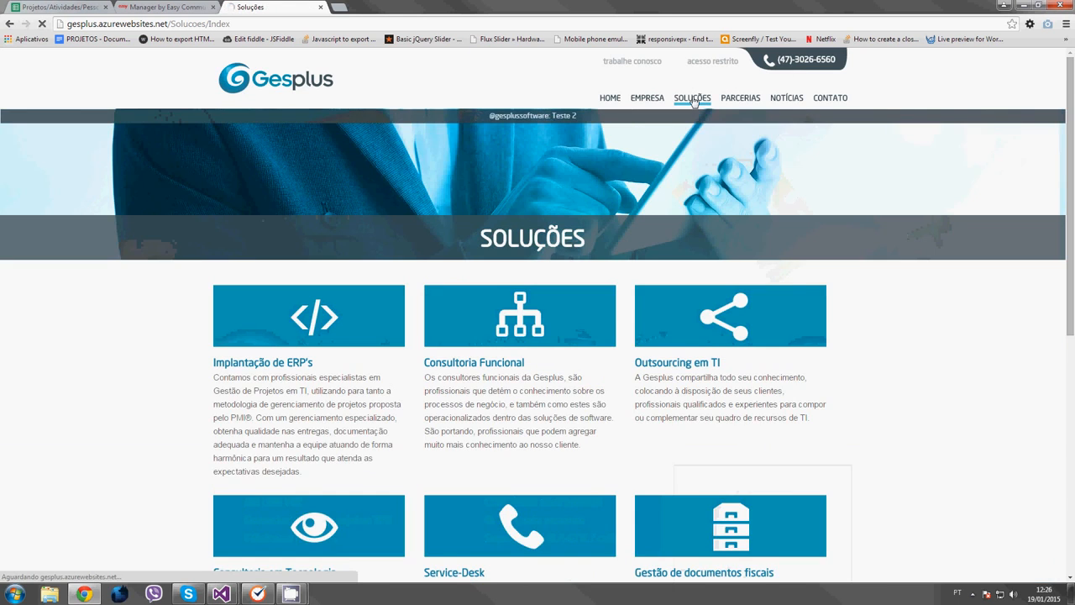
pyautogui.scroll(-2, 601, 271)
pyautogui.scroll(-4, 621, 294)
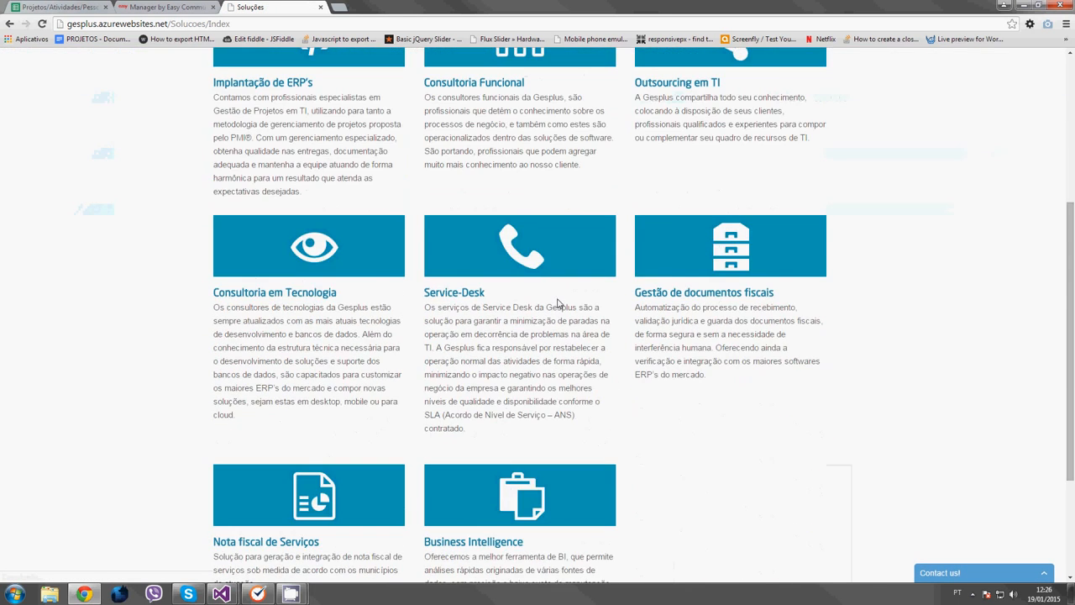
pyautogui.scroll(4, 316, 312)
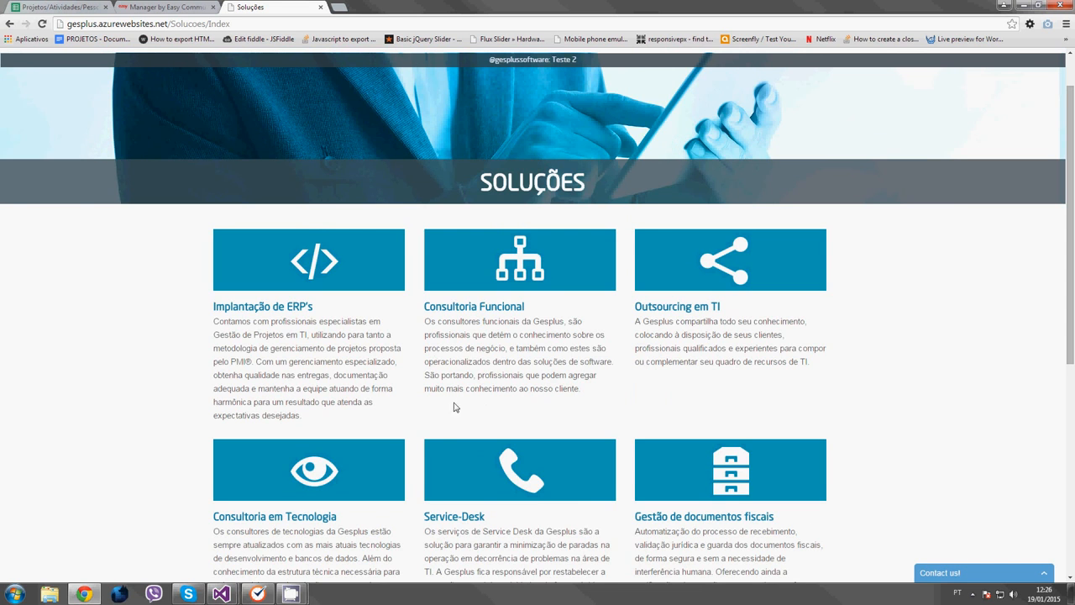
pyautogui.scroll(1, 402, 396)
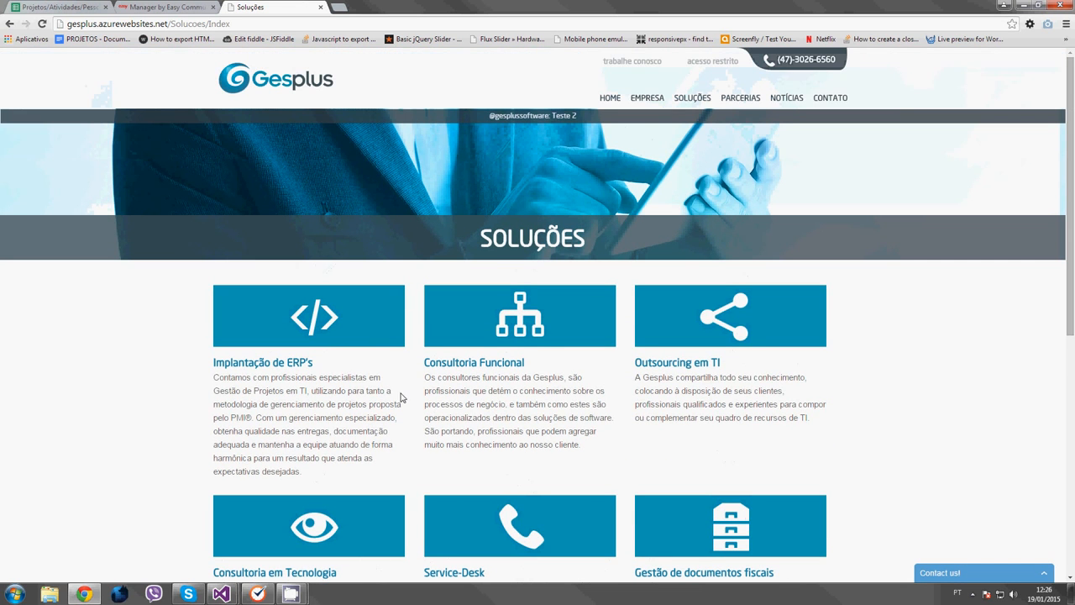
# Return to the Gesplus home page and highlight the Suporte block's title together with its description.
pyautogui.press('F5')
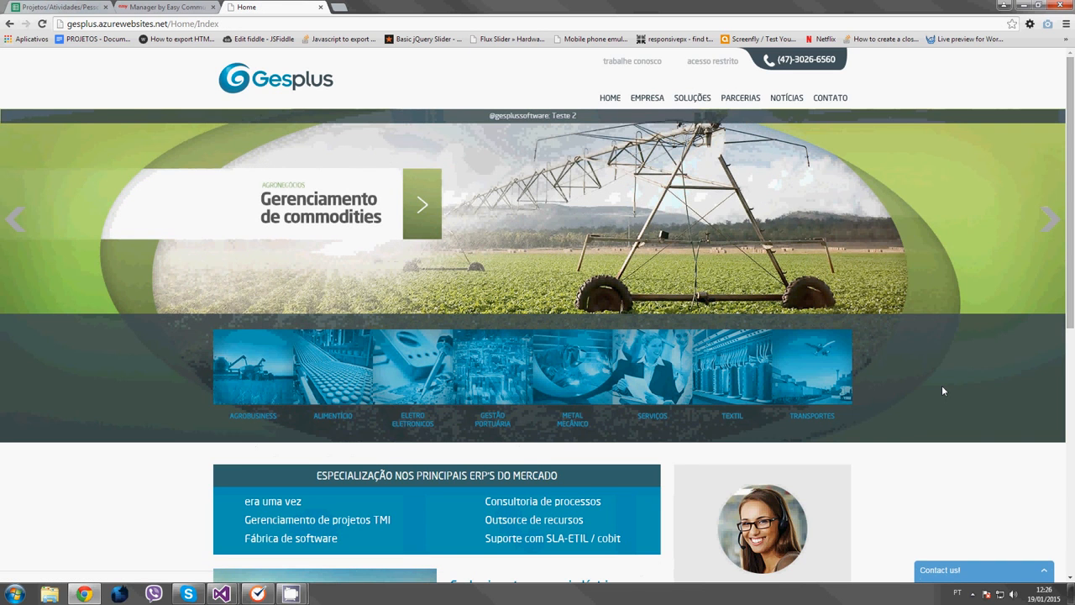
pyautogui.scroll(-3, 941, 384)
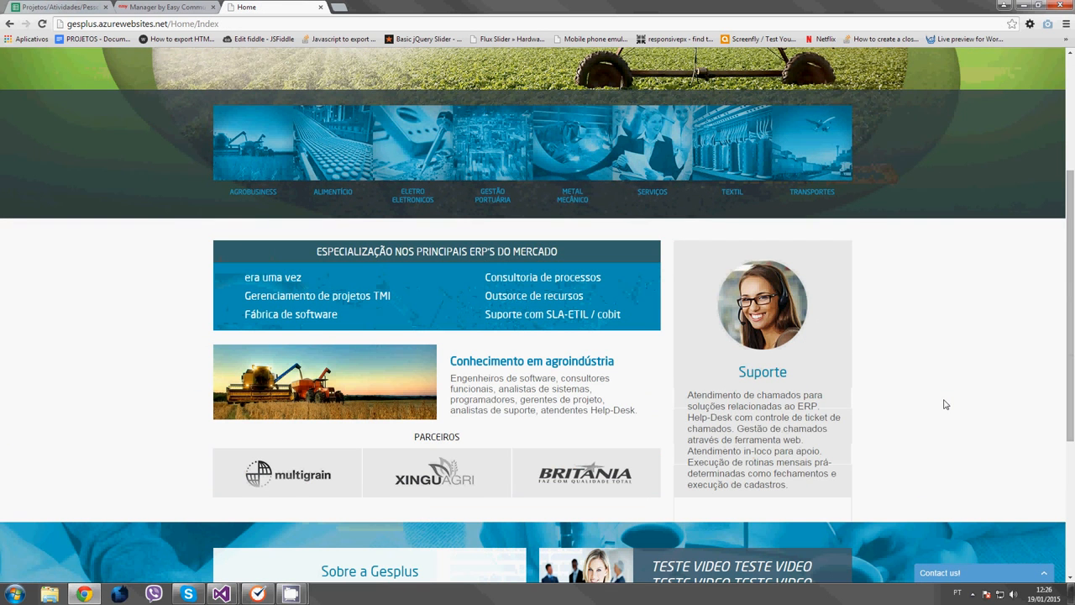
pyautogui.moveTo(796, 490); pyautogui.dragTo(719, 365)
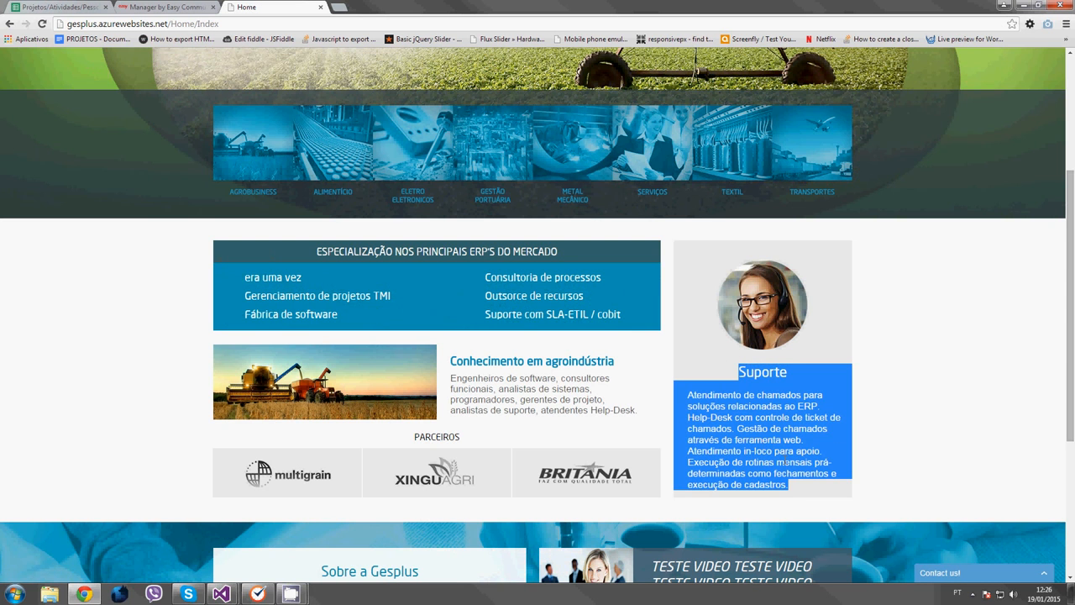
# Clear the selection and try to highlight the Suporte block's description text on its own.
pyautogui.click(923, 428)
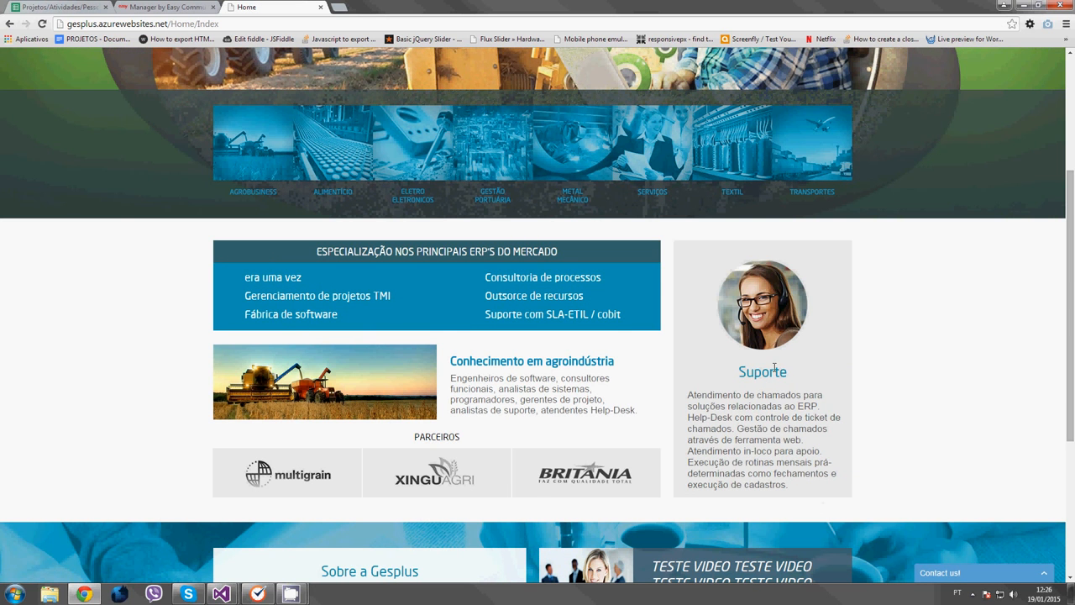
pyautogui.moveTo(688, 395); pyautogui.dragTo(806, 497)
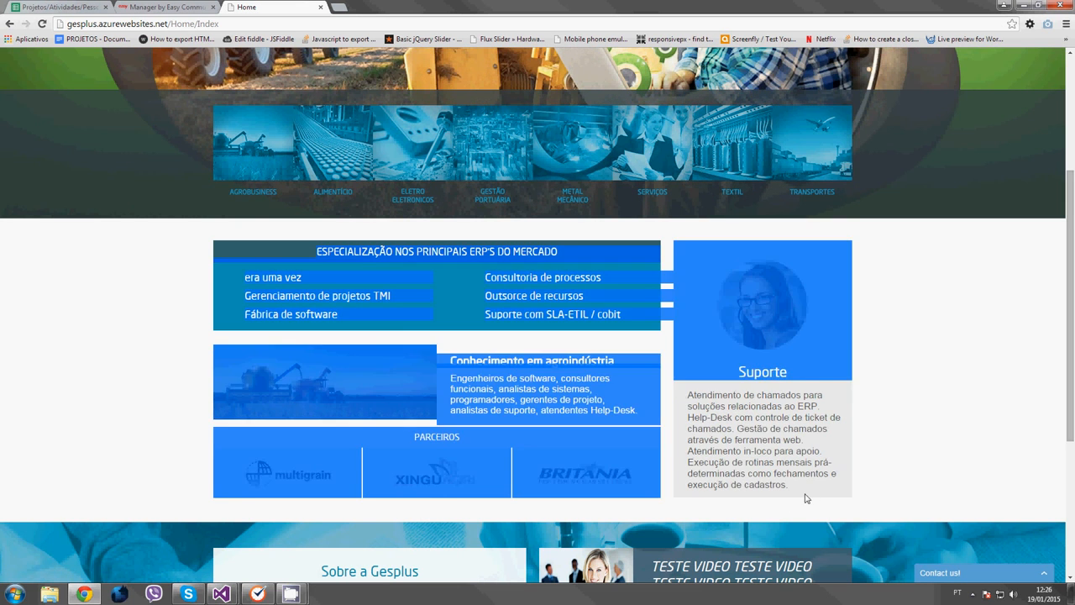
pyautogui.click(802, 461)
pyautogui.scroll(-2, 789, 375)
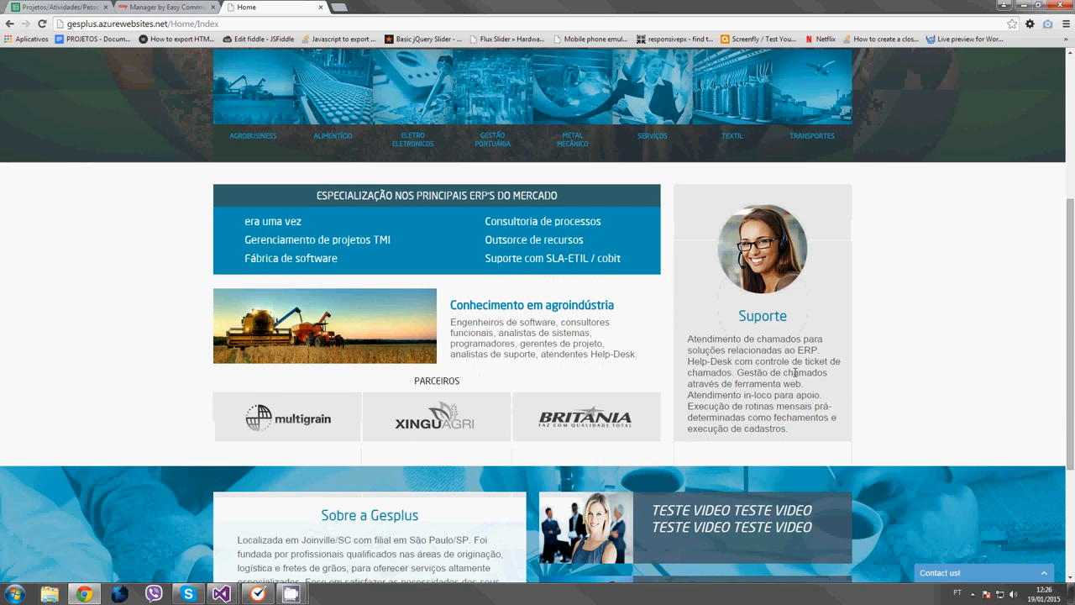
pyautogui.rightClick(794, 372)
pyautogui.click(1008, 316)
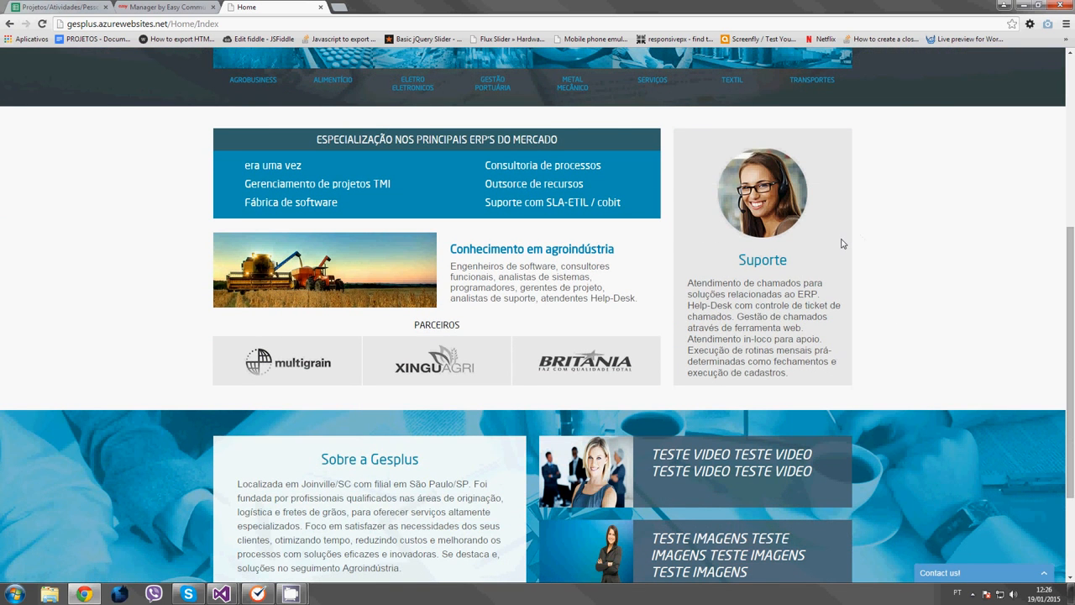
pyautogui.scroll(2, 844, 239)
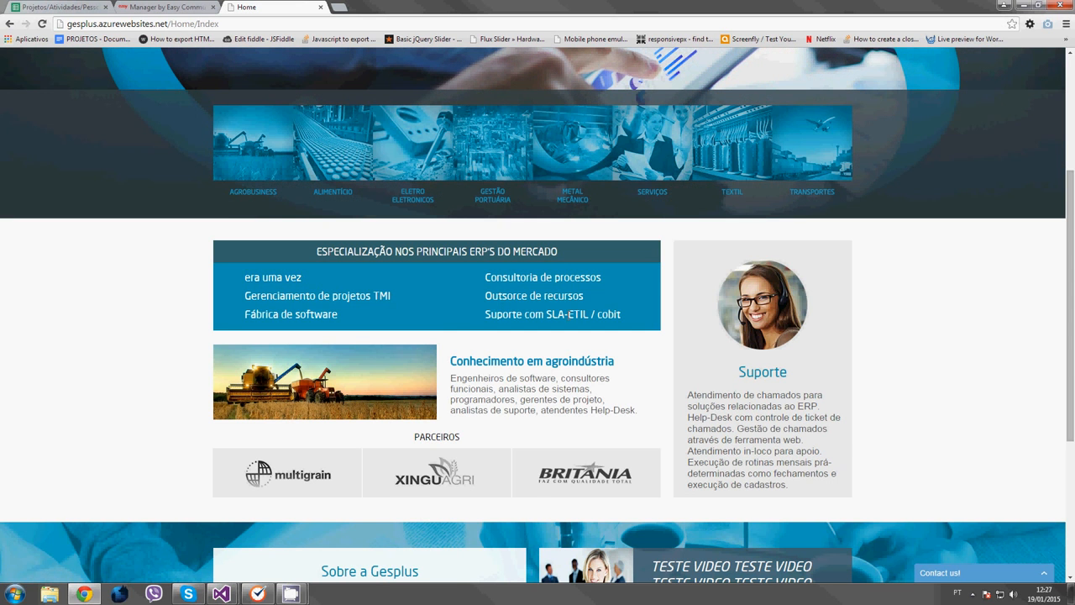
# Highlight the list items in the block on specialization in the main ERPs, including Suporte com SLA-ETIL / cobit, and clear the selection.
pyautogui.moveTo(641, 315); pyautogui.dragTo(466, 316)
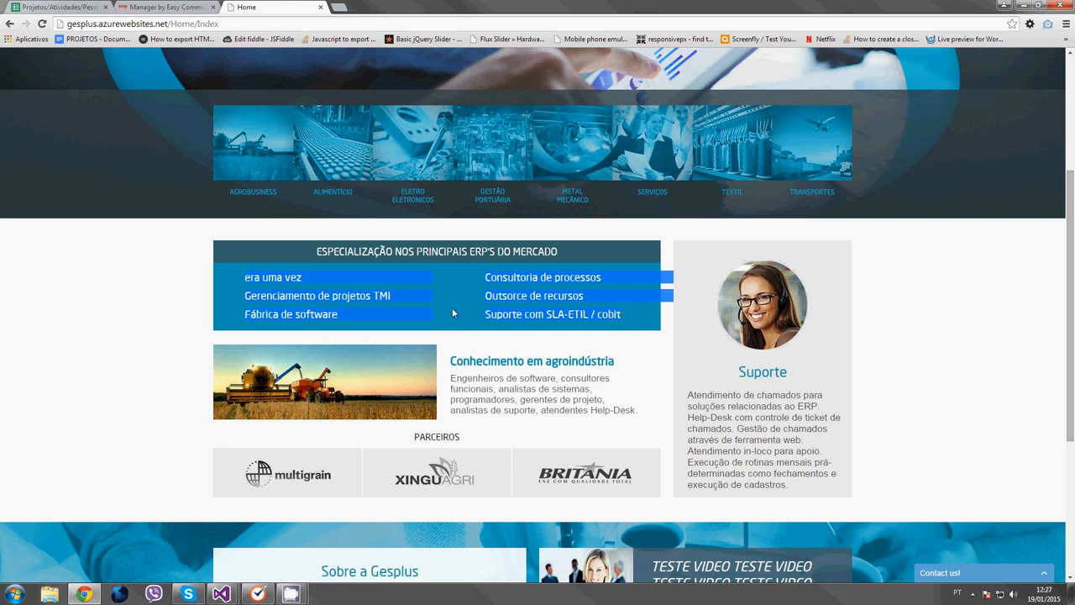
pyautogui.click(264, 280)
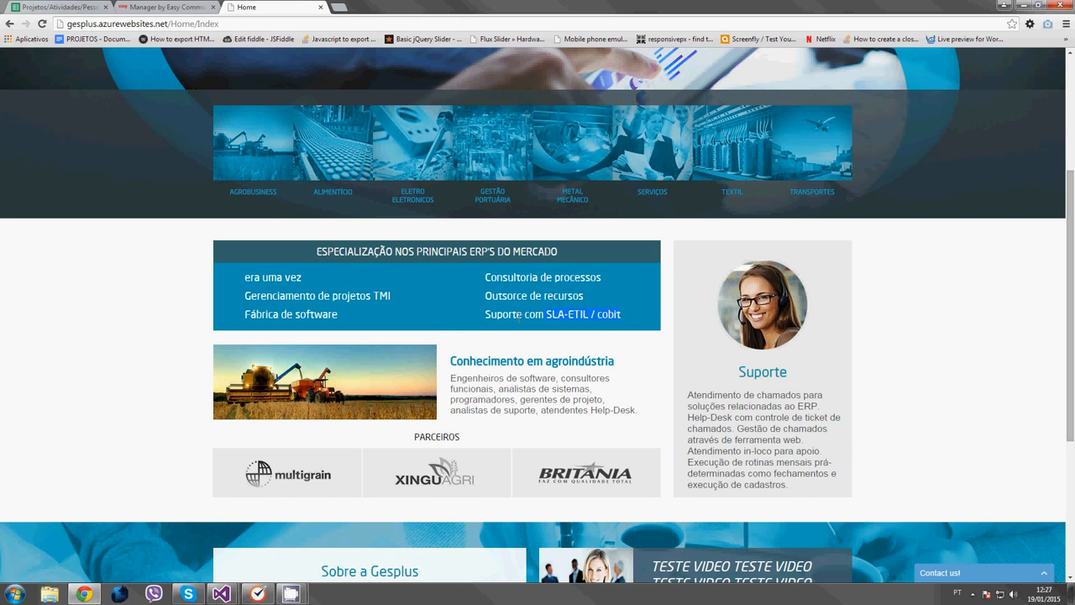
pyautogui.moveTo(518, 317); pyautogui.dragTo(480, 315)
pyautogui.click(324, 277)
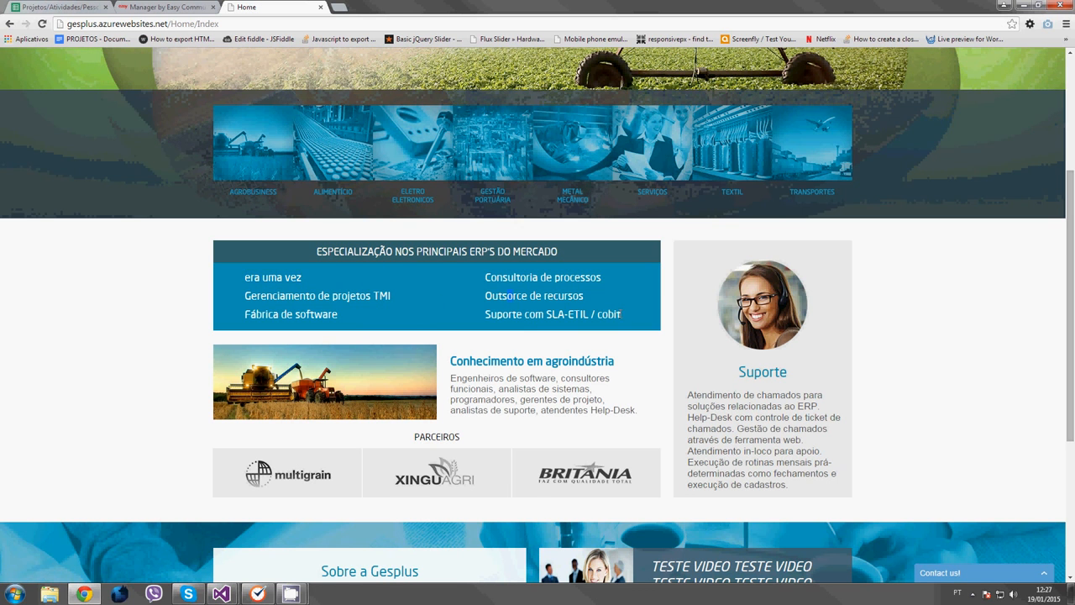
pyautogui.moveTo(622, 314); pyautogui.dragTo(479, 313)
pyautogui.click(588, 307)
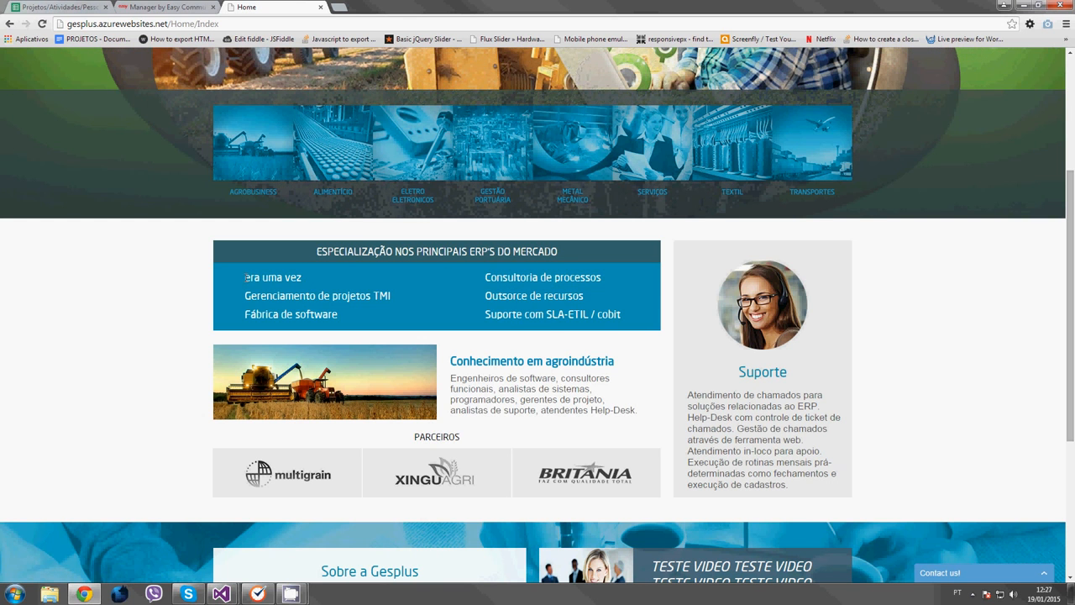
# Highlight the Sobre a Gesplus block's title together with its text as one piece of content, and clear the selection.
pyautogui.scroll(-3, 470, 286)
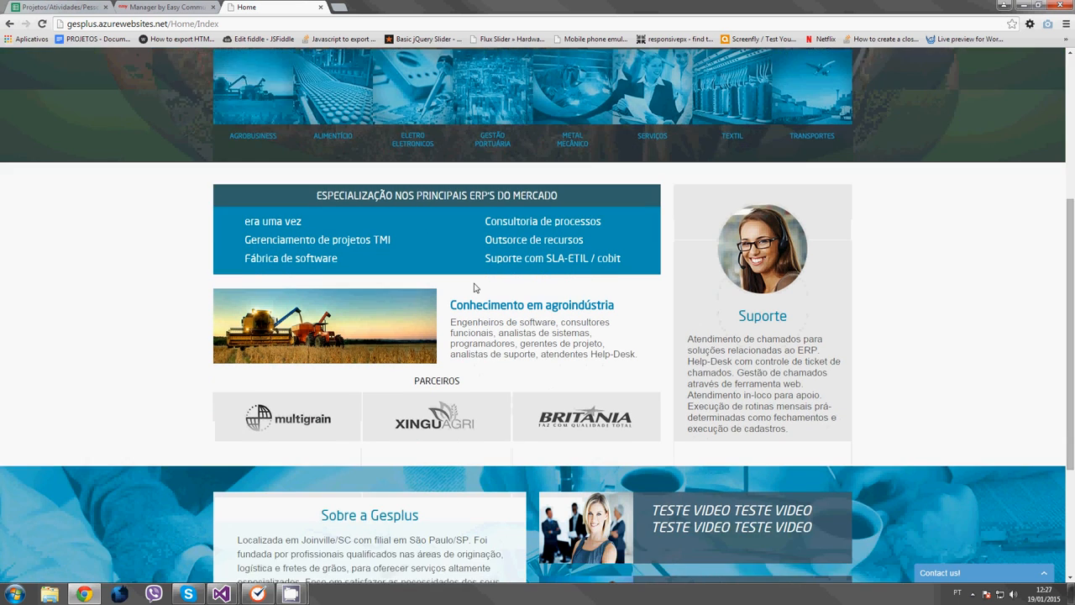
pyautogui.moveTo(322, 345); pyautogui.dragTo(425, 451)
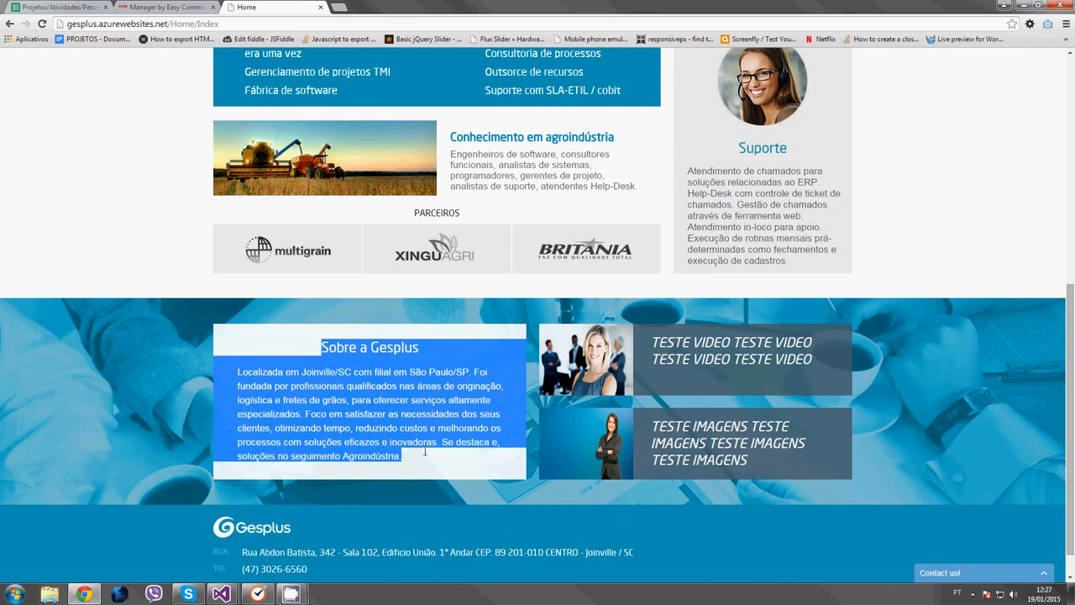
pyautogui.click(427, 455)
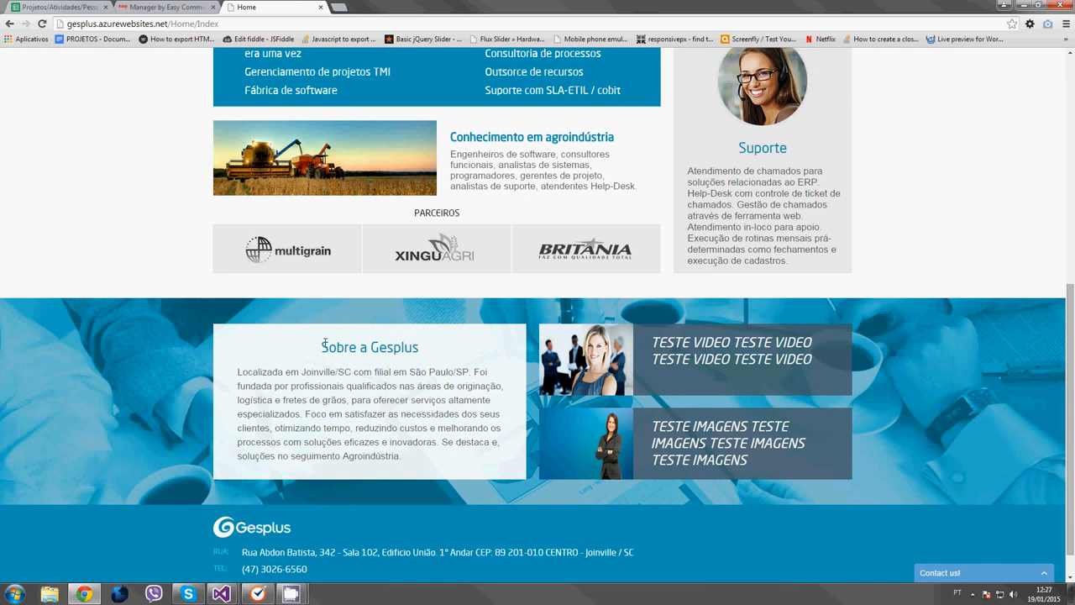
pyautogui.moveTo(324, 344); pyautogui.dragTo(406, 457)
pyautogui.click(422, 458)
pyautogui.moveTo(320, 348); pyautogui.dragTo(406, 464)
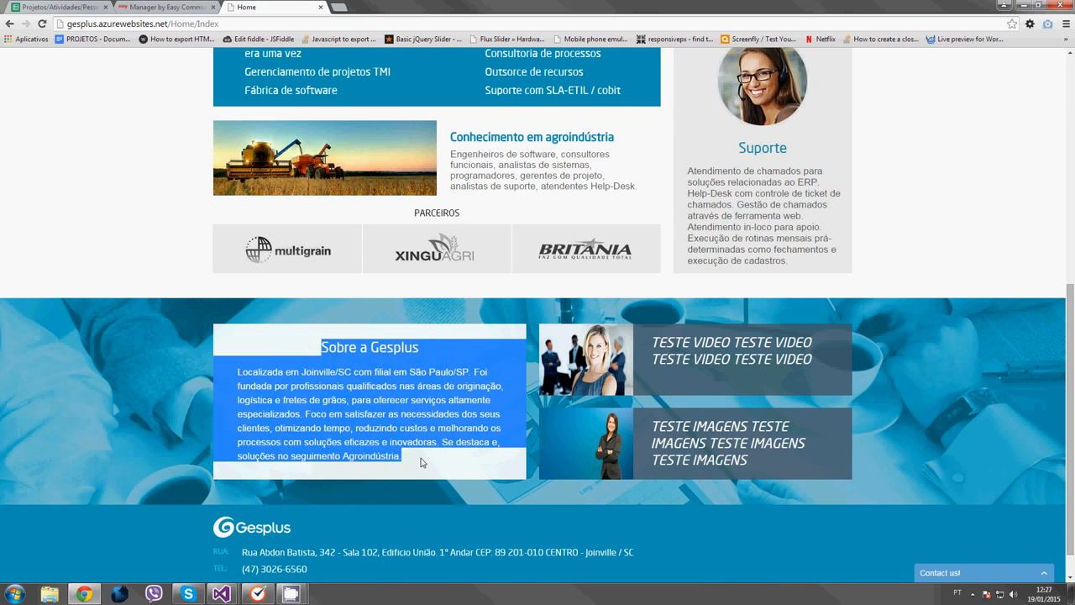
pyautogui.click(419, 458)
# Open the Soluções page and review all of its solution blocks, from Implantação de ERP's to Business Intelligence.
pyautogui.scroll(-1, 913, 353)
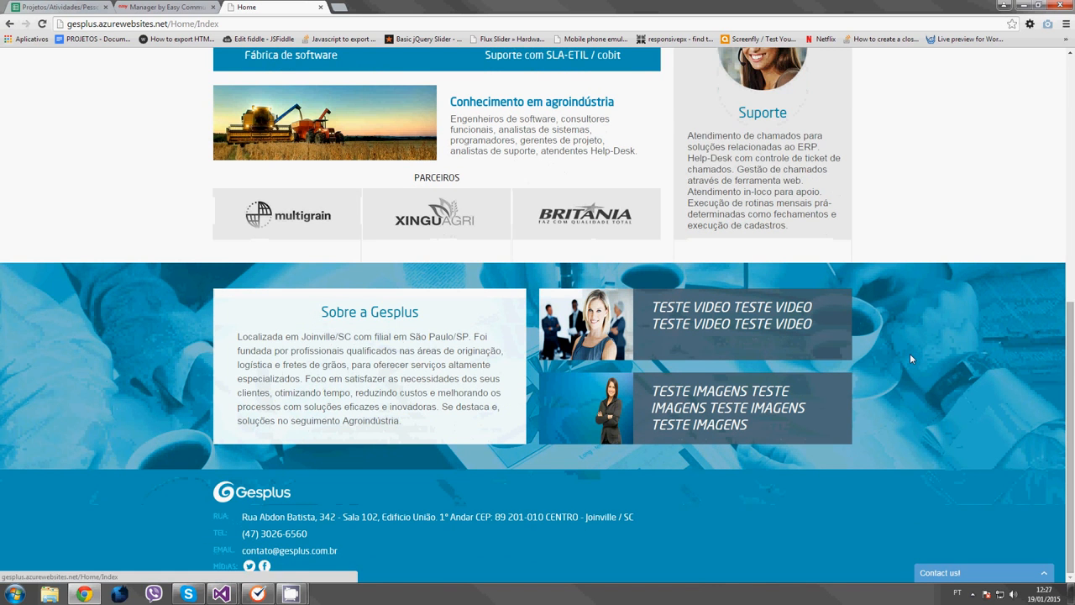
pyautogui.scroll(2, 910, 352)
pyautogui.scroll(3, 911, 363)
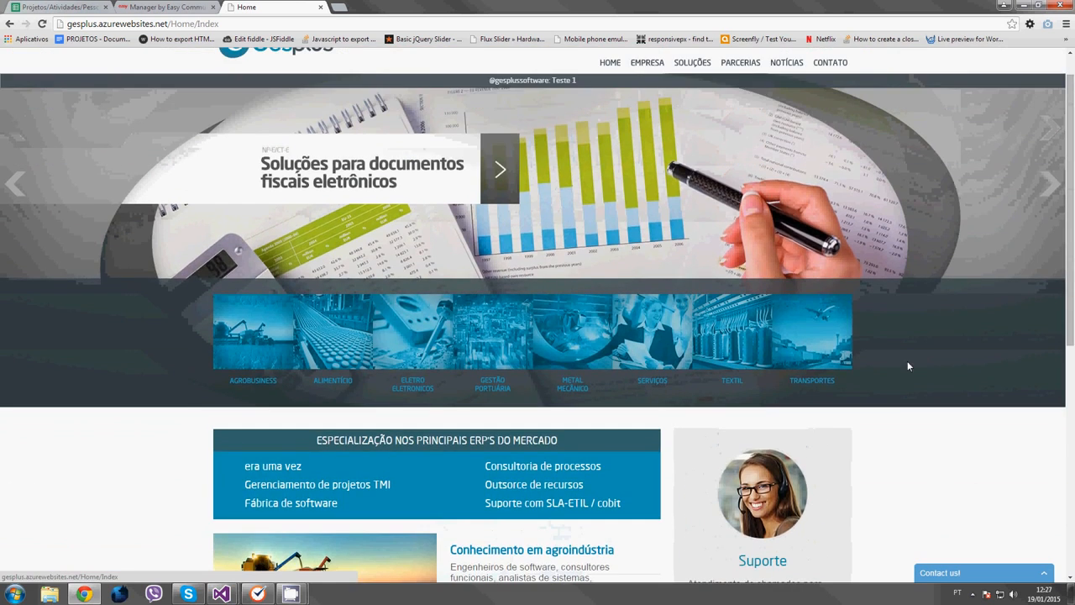
pyautogui.scroll(1, 729, 227)
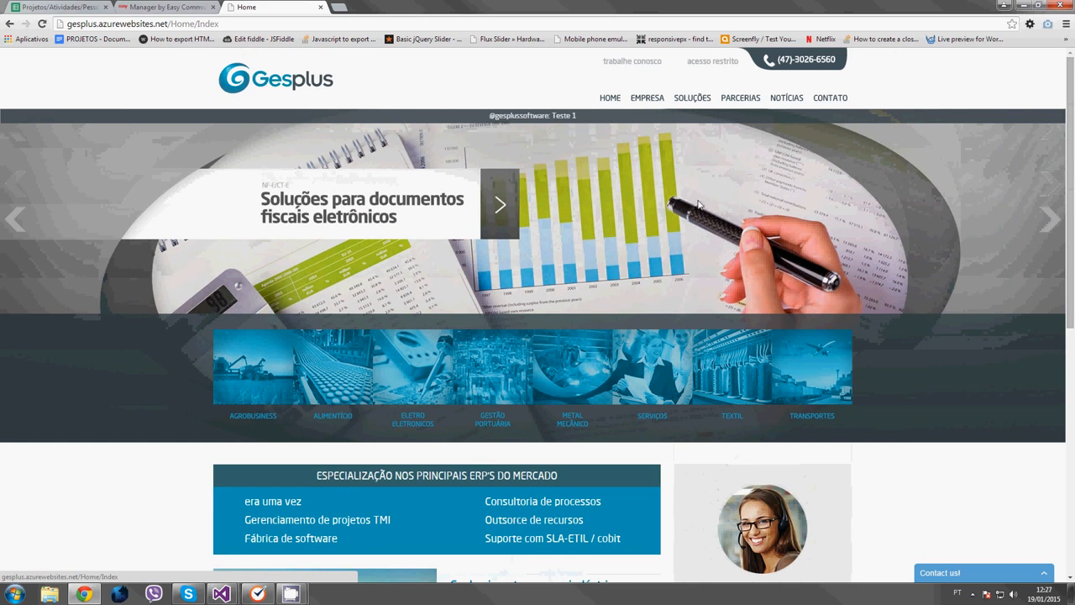
pyautogui.click(694, 100)
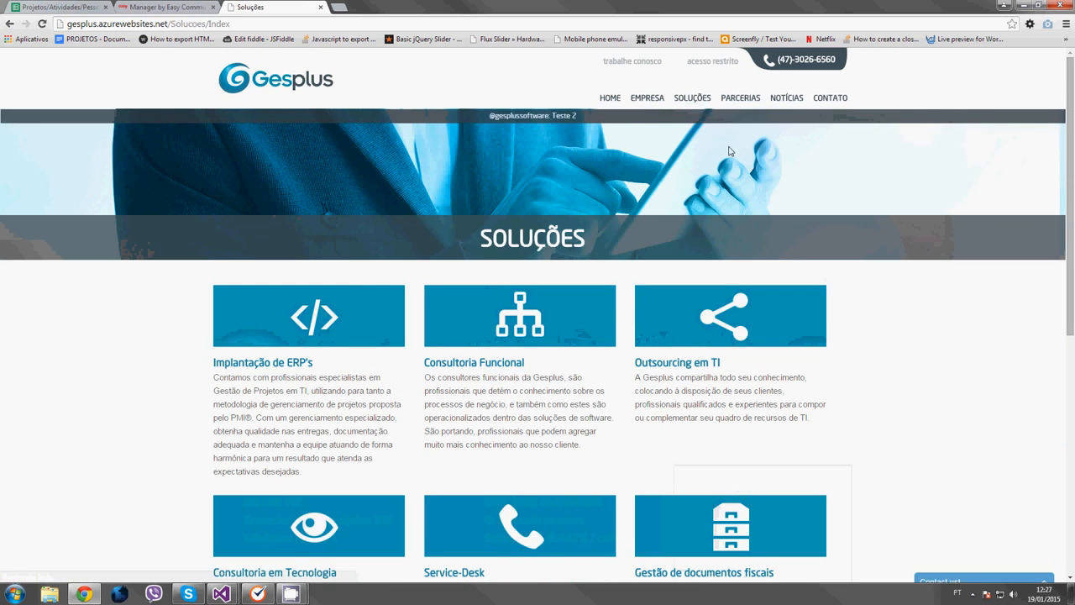
pyautogui.scroll(-3, 857, 360)
pyautogui.scroll(-2, 855, 369)
pyautogui.scroll(4, 851, 371)
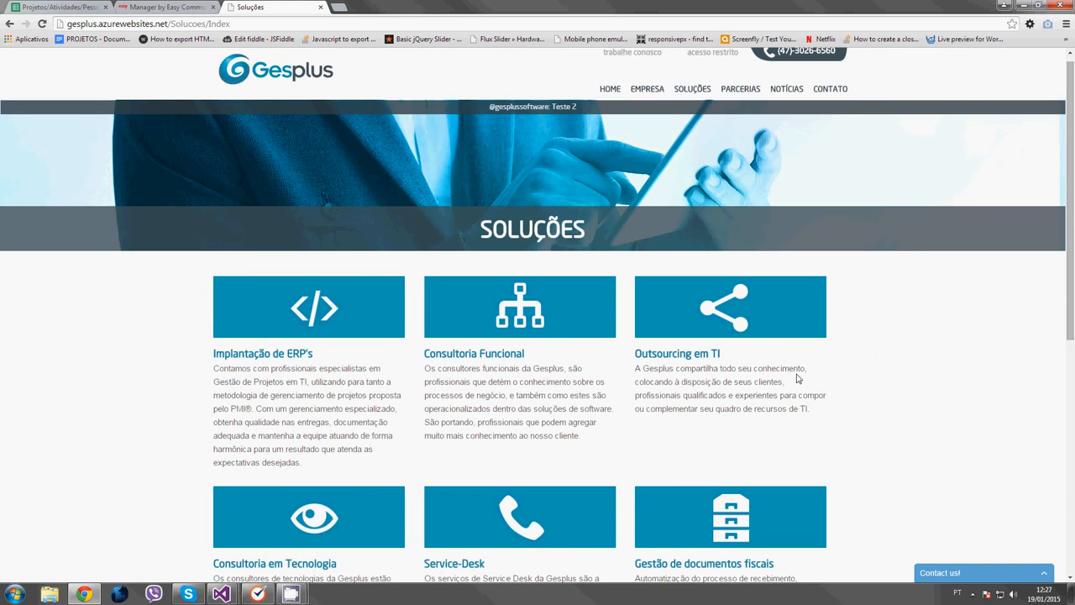
pyautogui.scroll(-6, 464, 351)
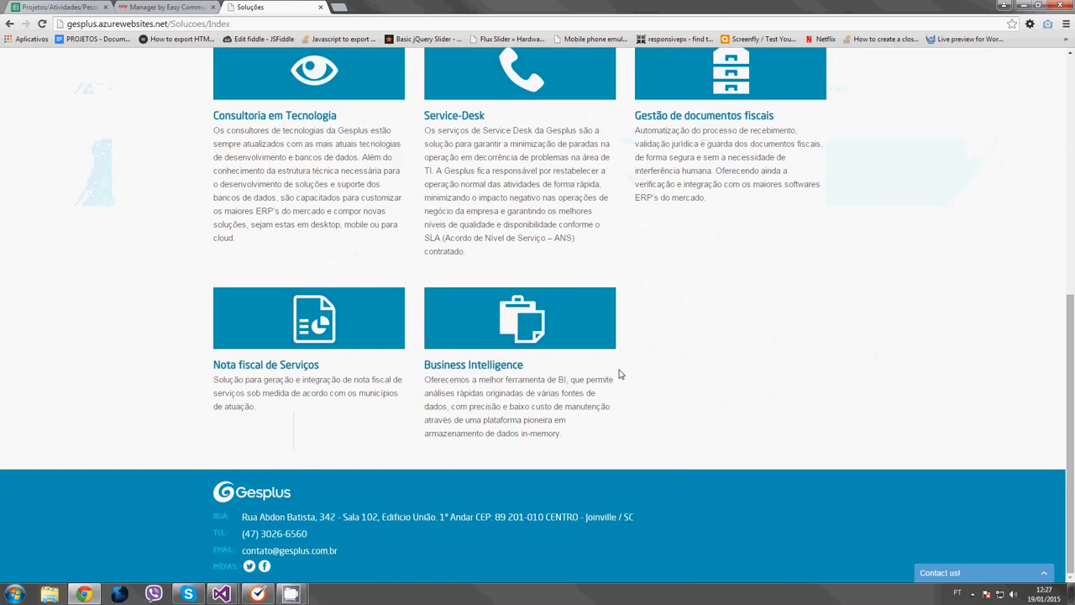
pyautogui.scroll(4, 617, 375)
pyautogui.scroll(2, 622, 382)
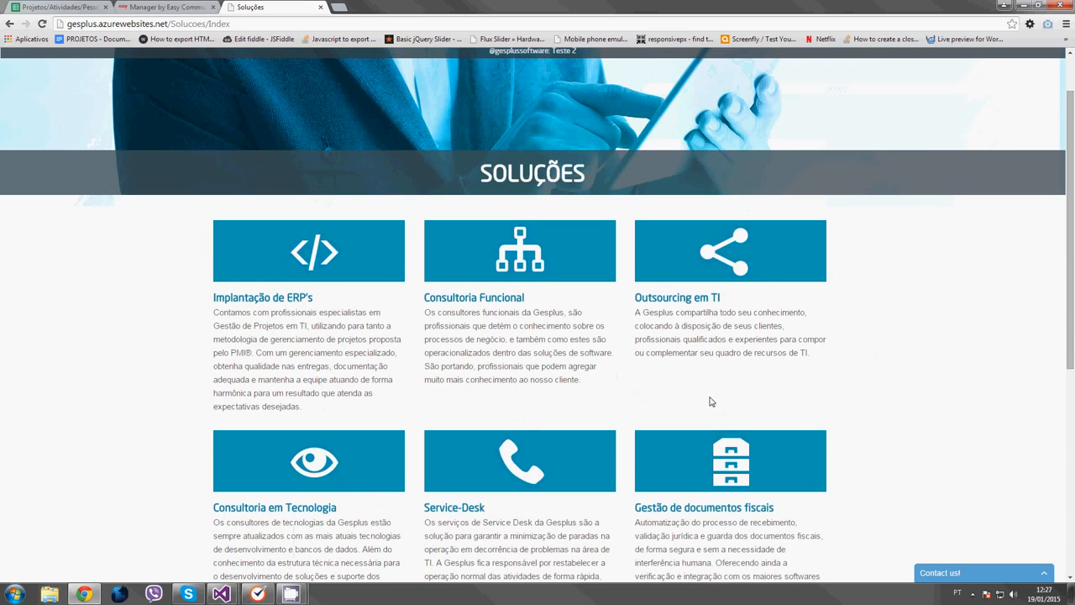
pyautogui.scroll(1, 710, 401)
# Return to the Gesplus home page and highlight the Suporte block's title and description together, clearing the selection after each pass.
pyautogui.click(281, 82)
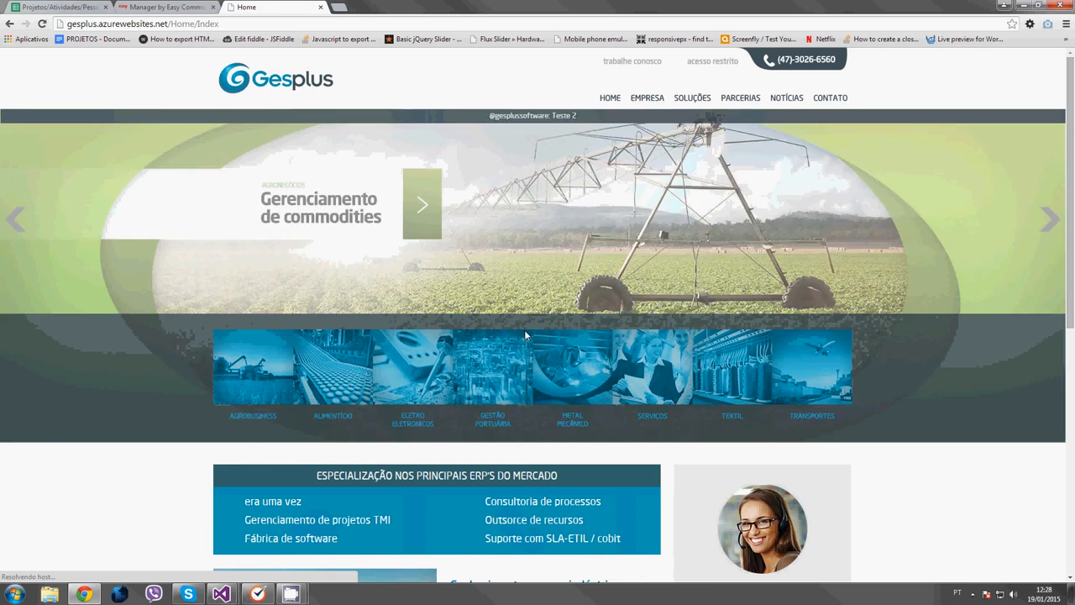
pyautogui.scroll(-5, 524, 329)
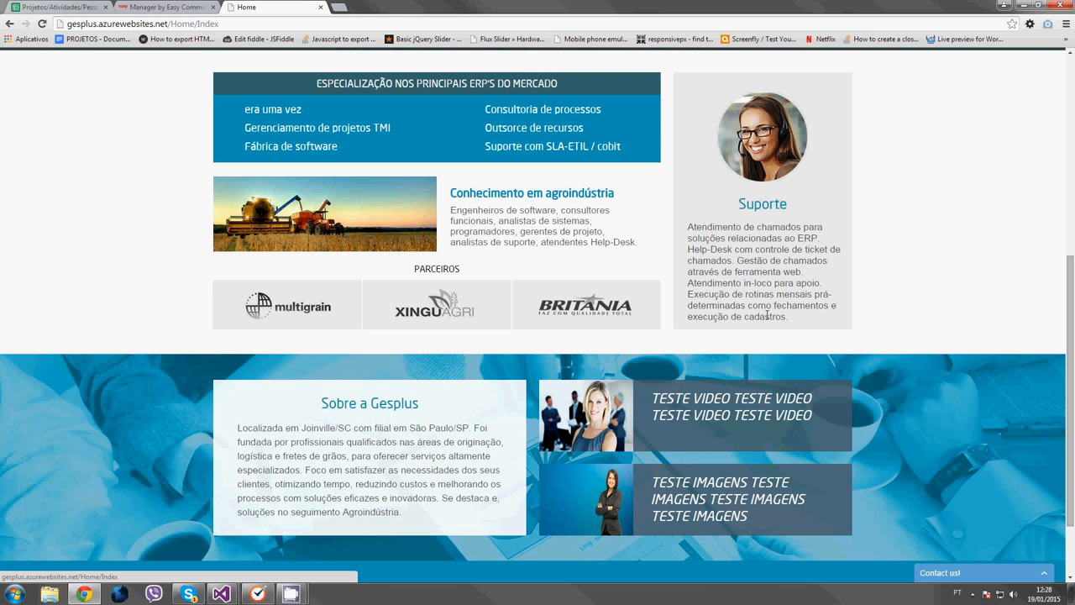
pyautogui.moveTo(739, 203); pyautogui.dragTo(801, 326)
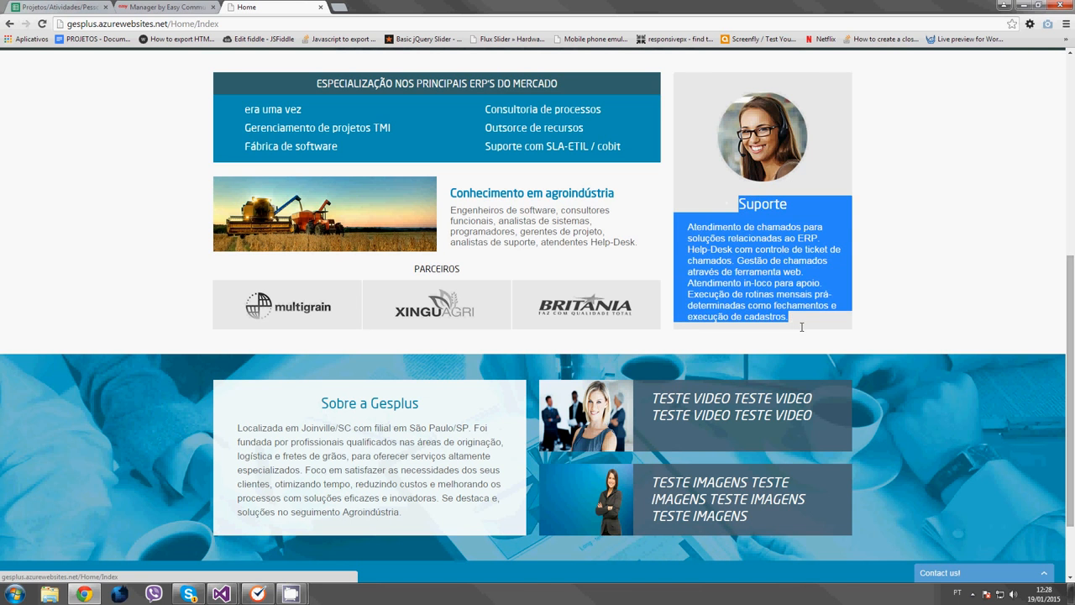
pyautogui.click(727, 201)
pyautogui.moveTo(742, 203); pyautogui.dragTo(807, 311)
pyautogui.click(807, 307)
pyautogui.scroll(2, 807, 307)
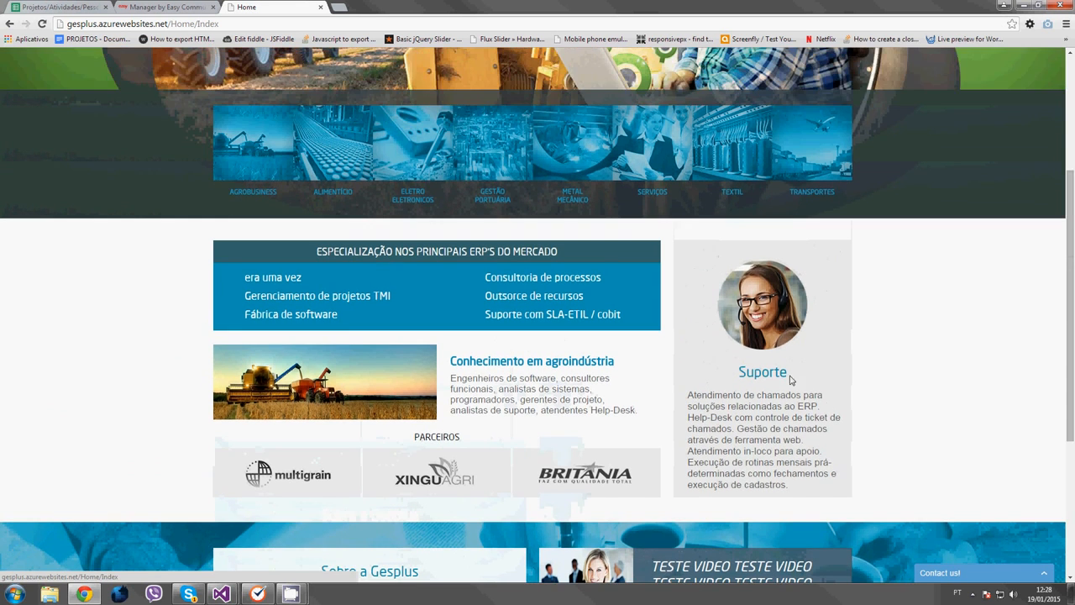
pyautogui.scroll(-1, 758, 311)
pyautogui.moveTo(739, 261); pyautogui.dragTo(804, 384)
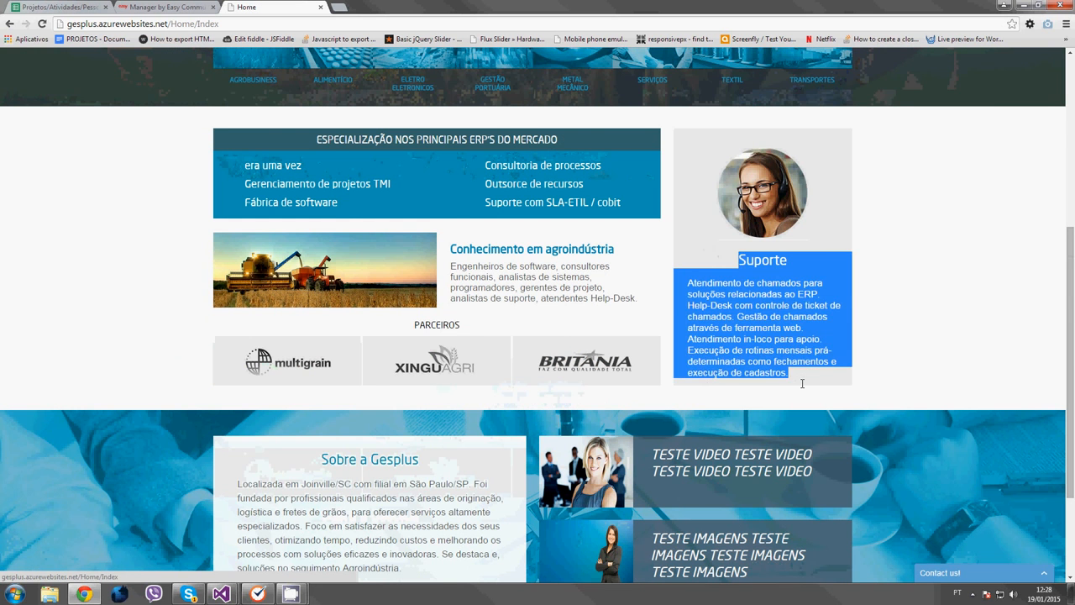
pyautogui.click(762, 372)
pyautogui.tripleClick(737, 254)
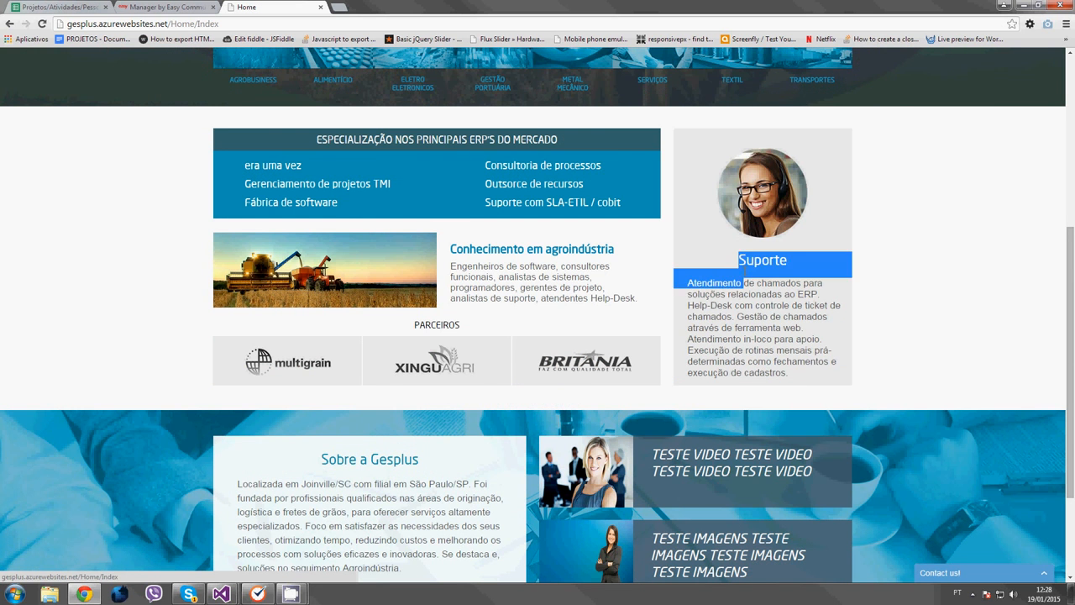
pyautogui.click(758, 258)
# Highlight only the body text of the Sobre a Gesplus block, clear the selection and look over the home page.
pyautogui.scroll(-2, 731, 316)
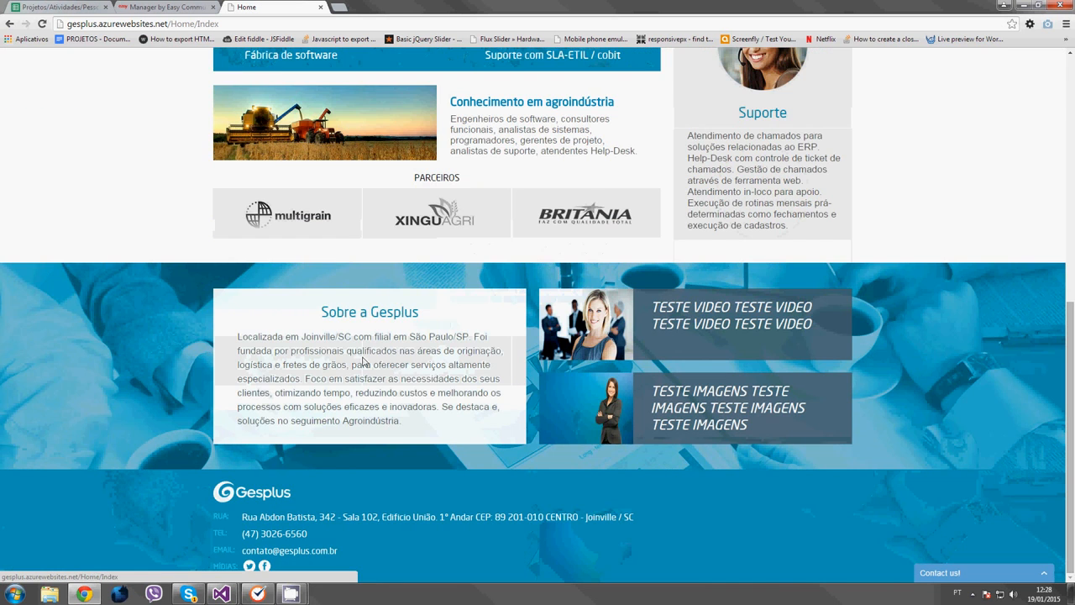
pyautogui.moveTo(237, 336); pyautogui.dragTo(426, 429)
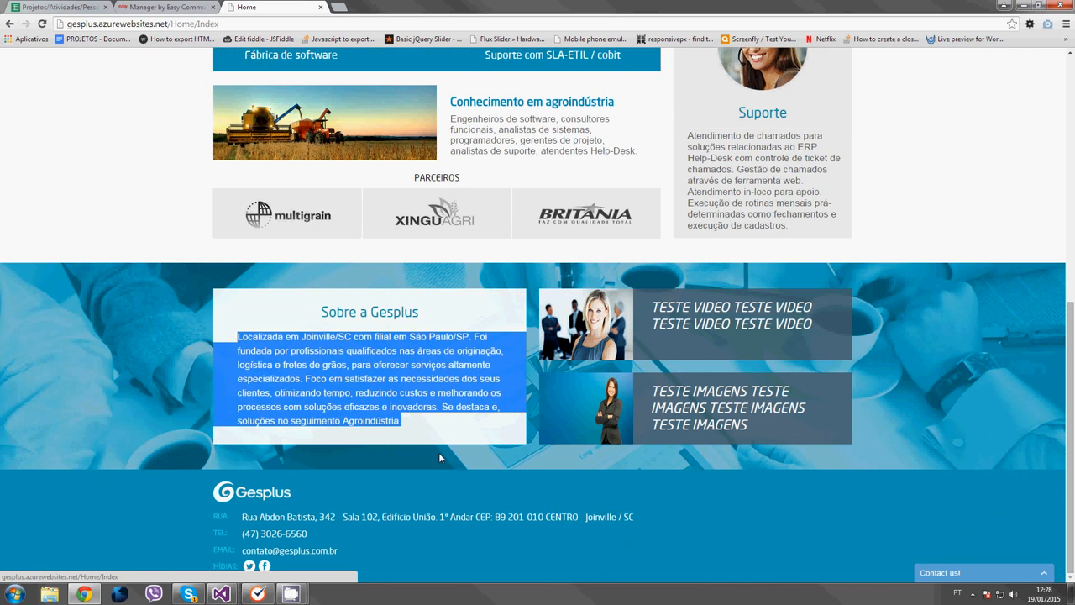
pyautogui.click(440, 458)
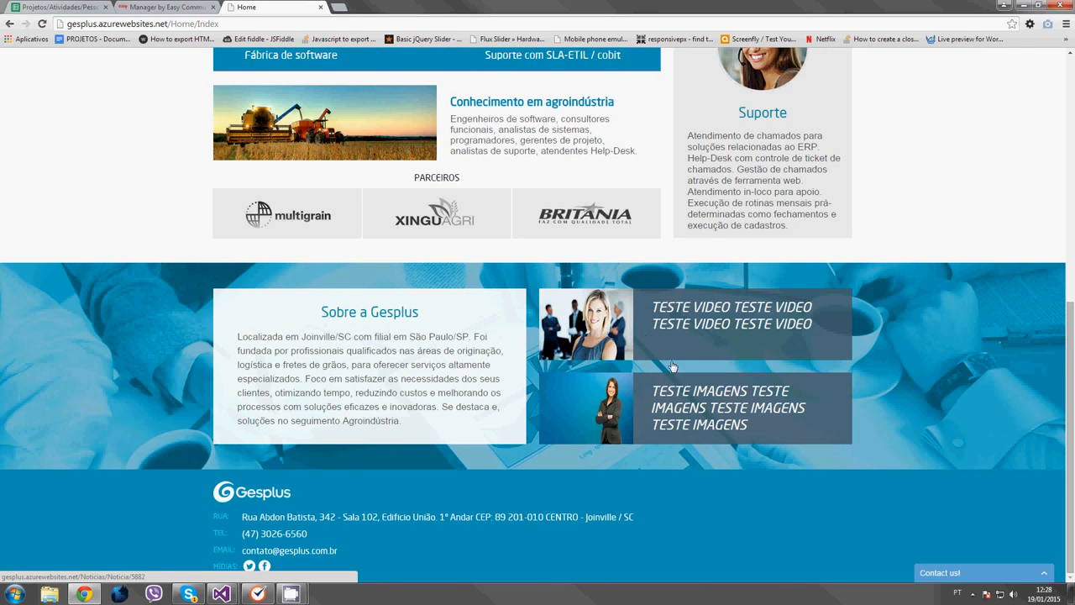
pyautogui.scroll(9, 675, 366)
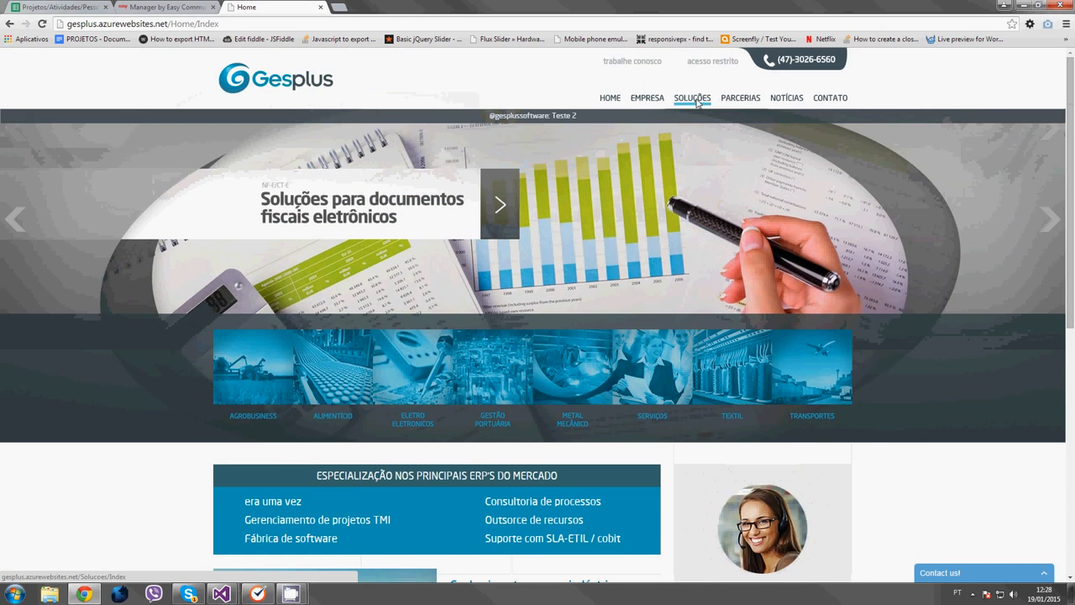
pyautogui.scroll(-9, 700, 151)
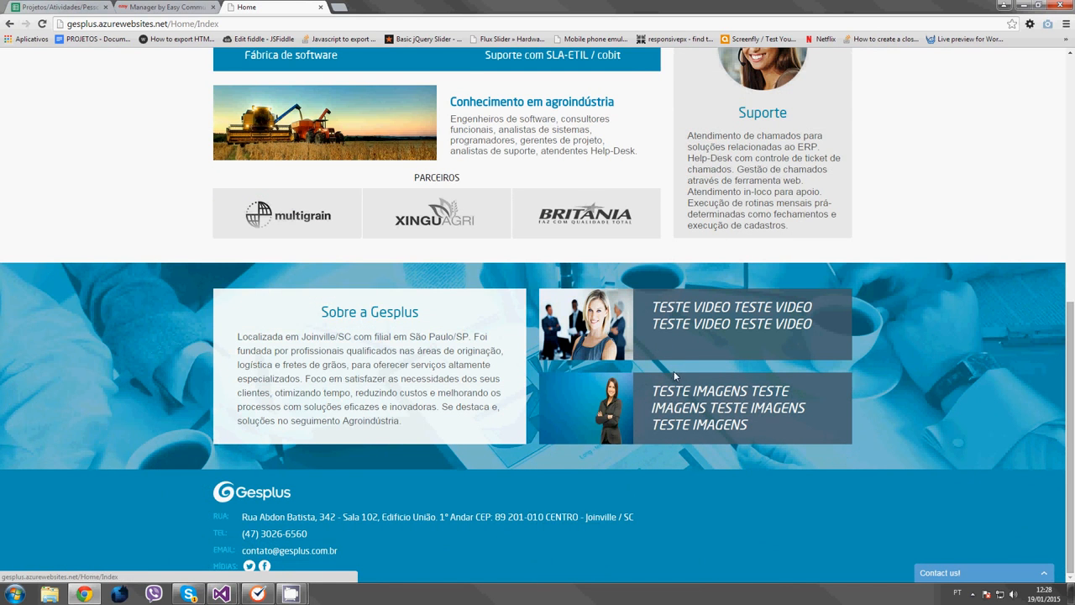
pyautogui.scroll(5, 684, 414)
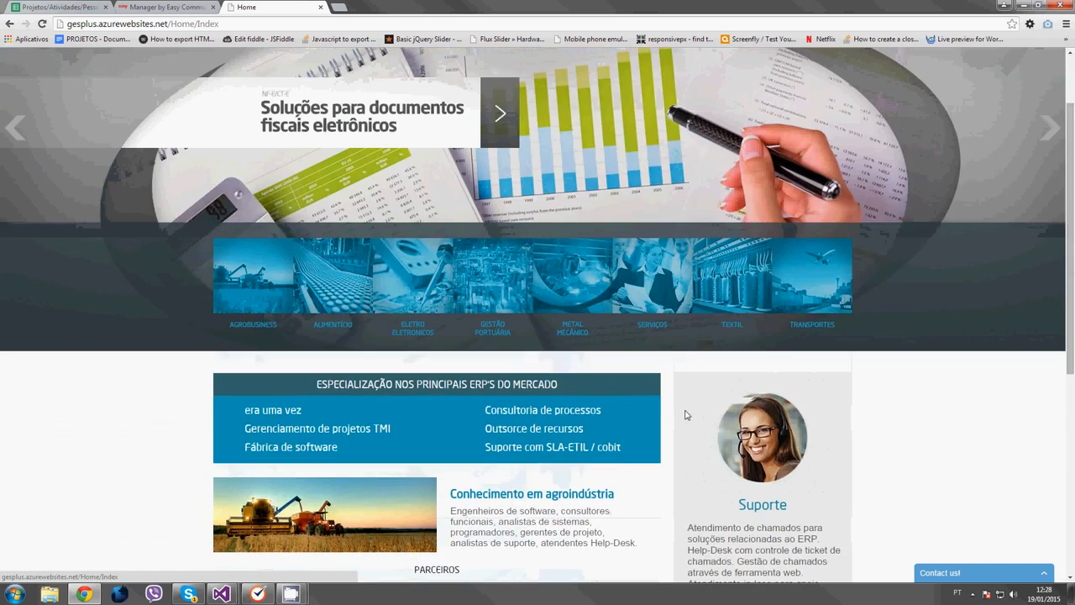
pyautogui.scroll(2, 685, 414)
# Switch to the Easy manager and point out the Empresa - Valores and Produto - Lista de Produtos rows in the Categoria list.
pyautogui.click(189, 9)
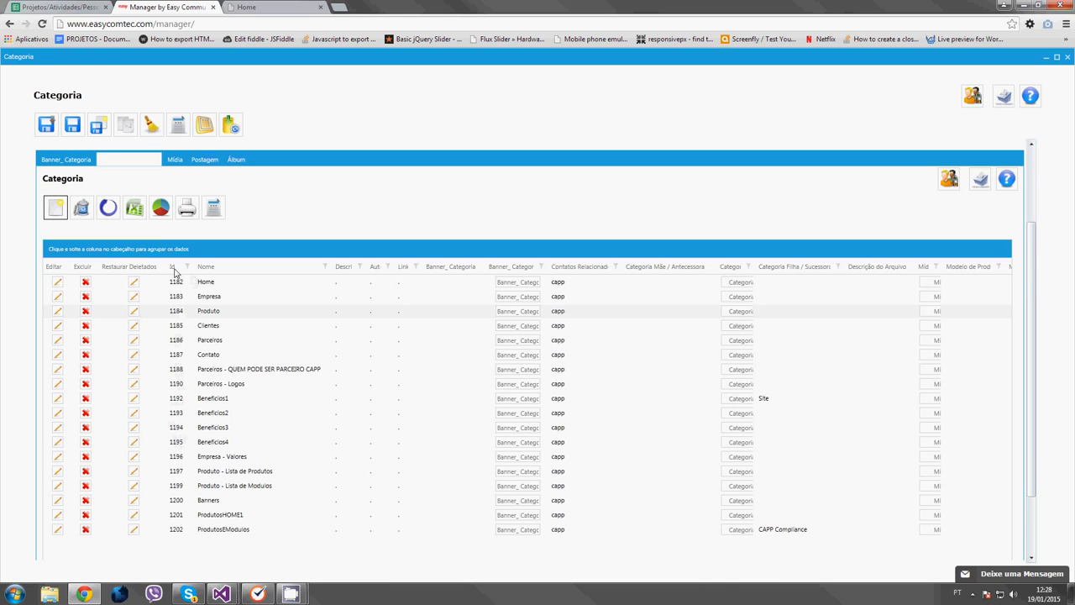
pyautogui.click(178, 456)
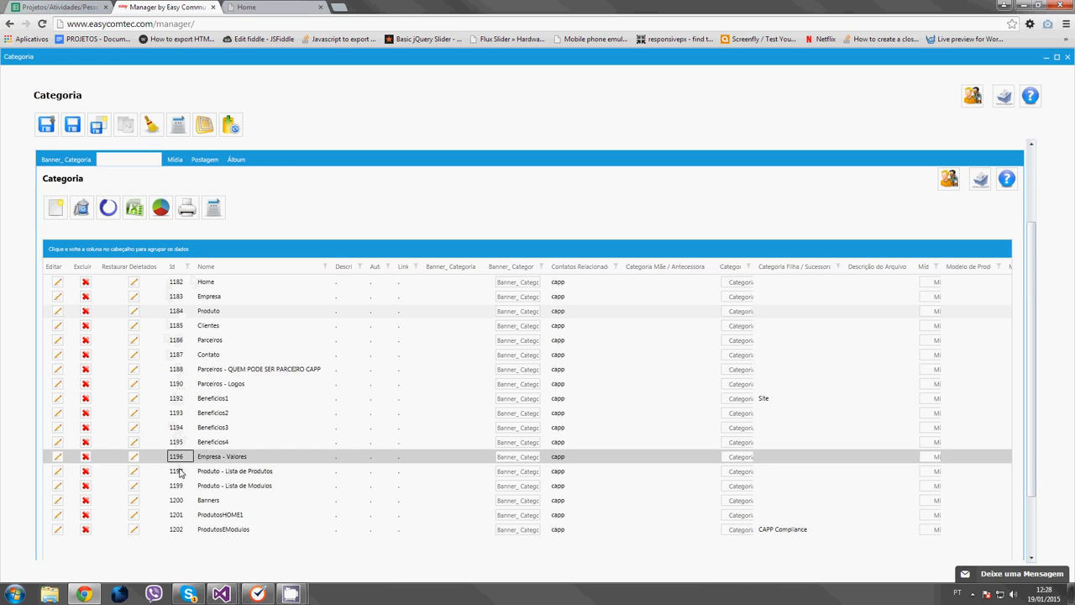
pyautogui.click(178, 472)
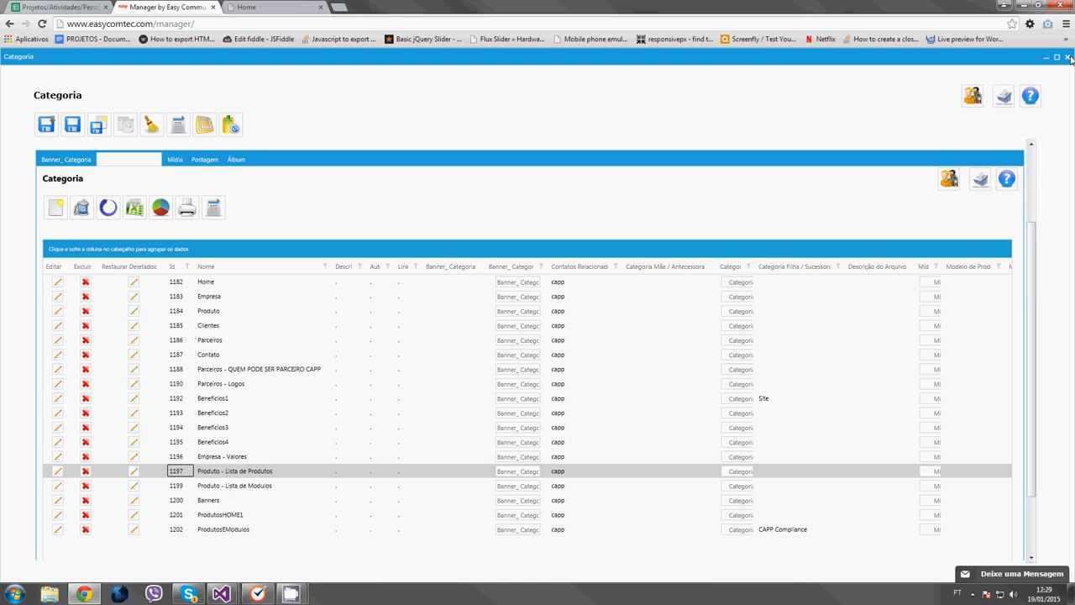
# Reload the manager and open the Categoria and Postagem lists under Sites, finishing on the Categoria list.
pyautogui.click(57, 283)
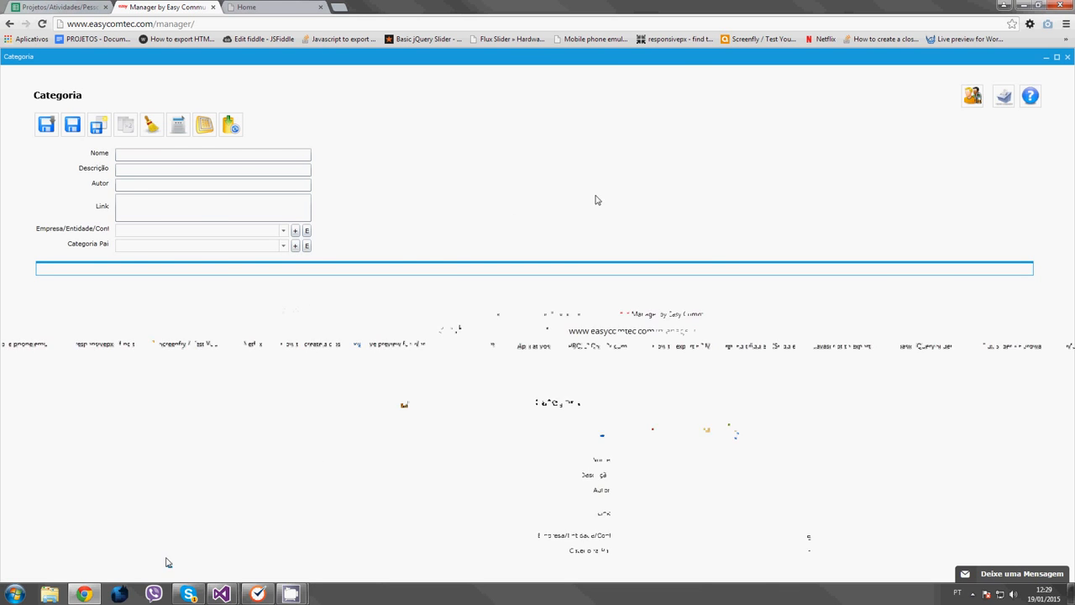
pyautogui.click(41, 25)
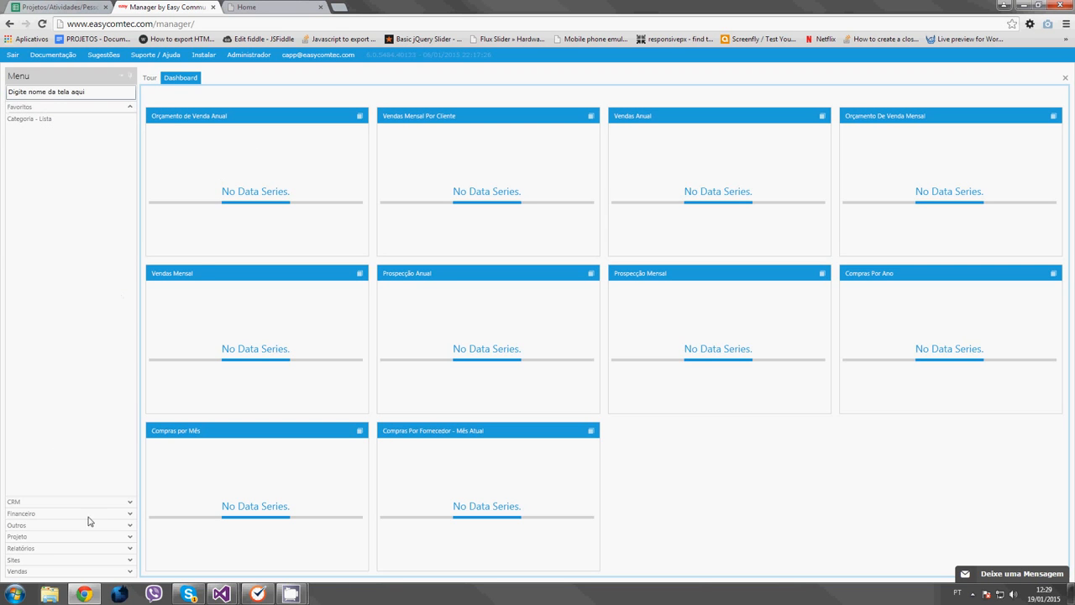
pyautogui.click(58, 559)
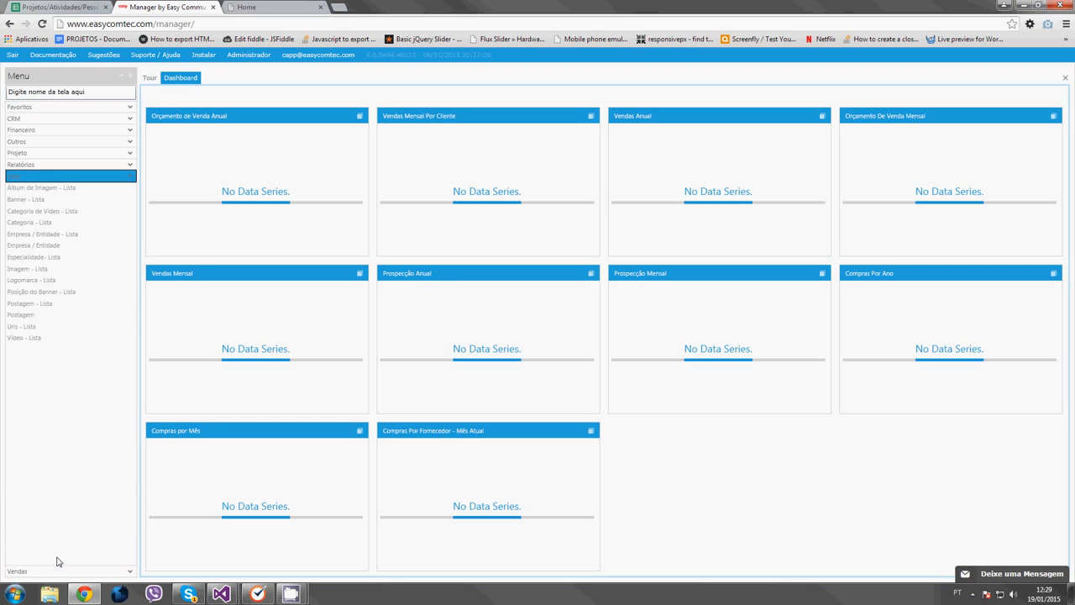
pyautogui.click(28, 223)
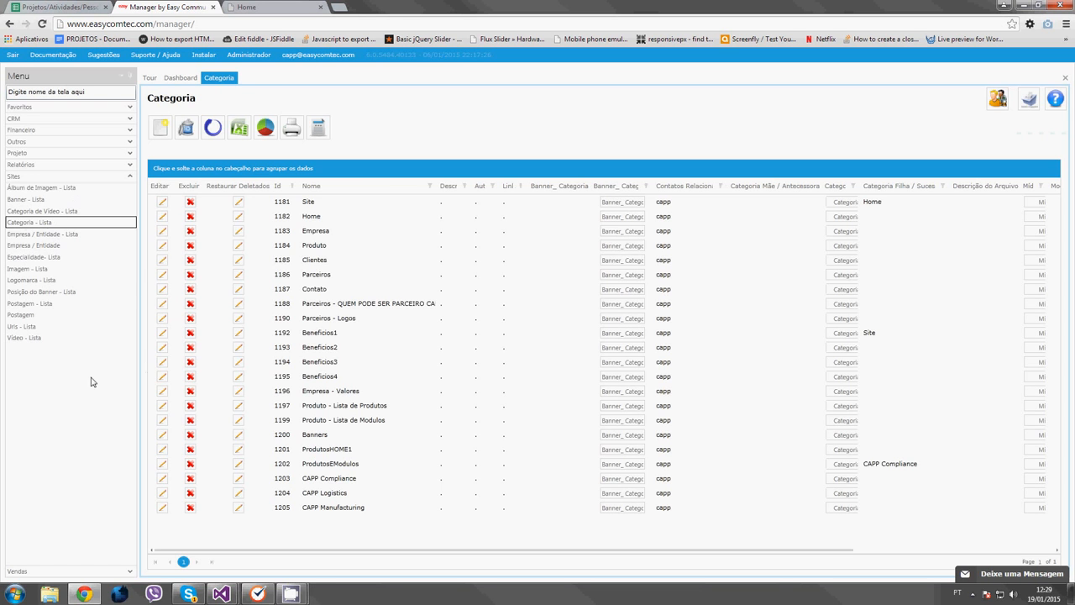
pyautogui.click(29, 305)
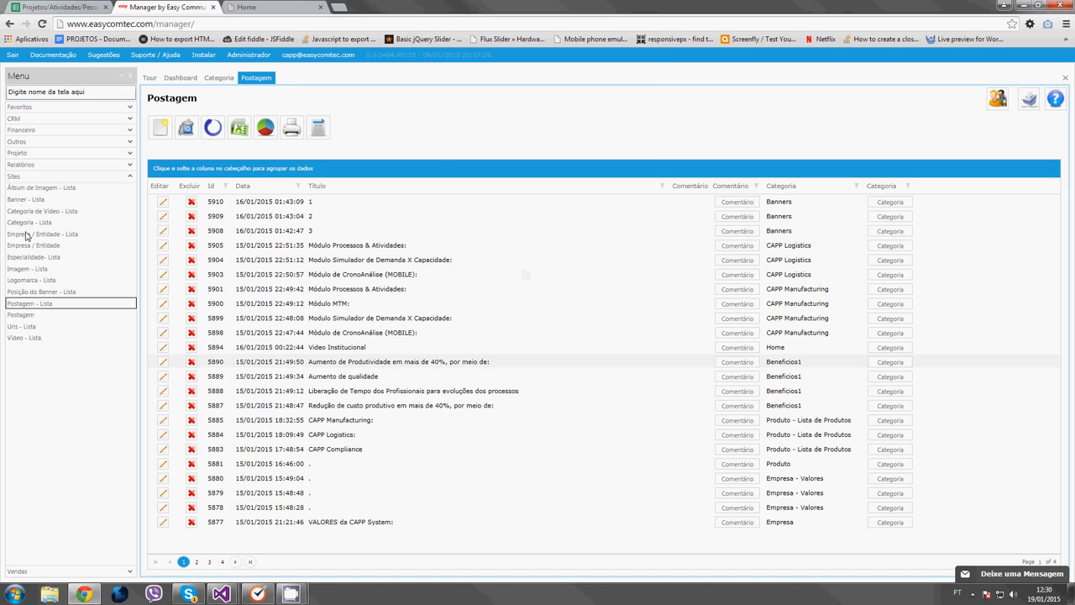
pyautogui.click(28, 222)
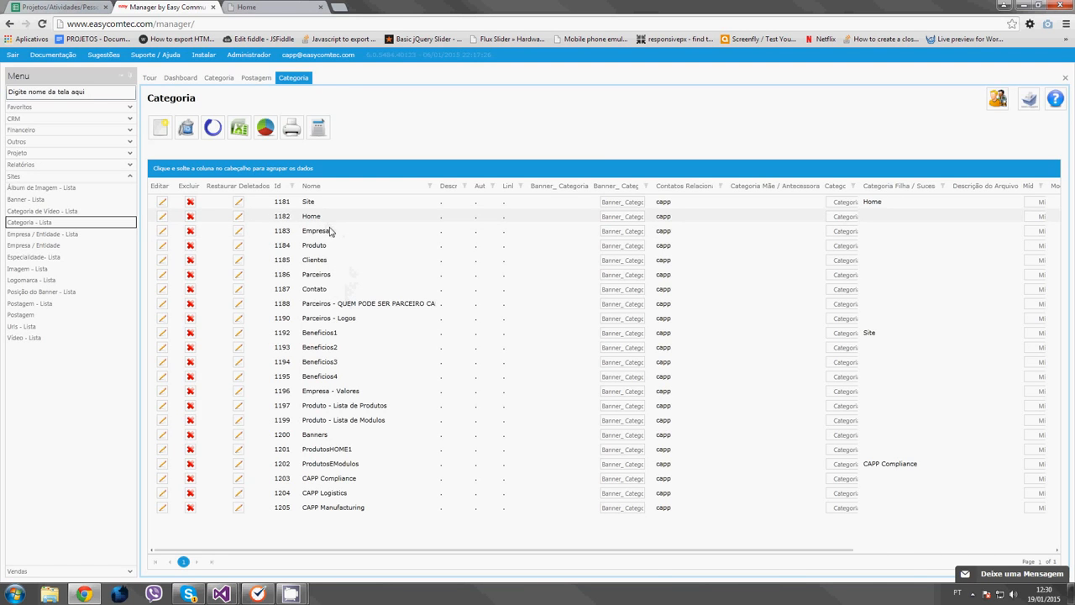
# Switch to the Gesplus site and look over the home page's banner, segments, Suporte and Sobre a Gesplus blocks.
pyautogui.click(287, 8)
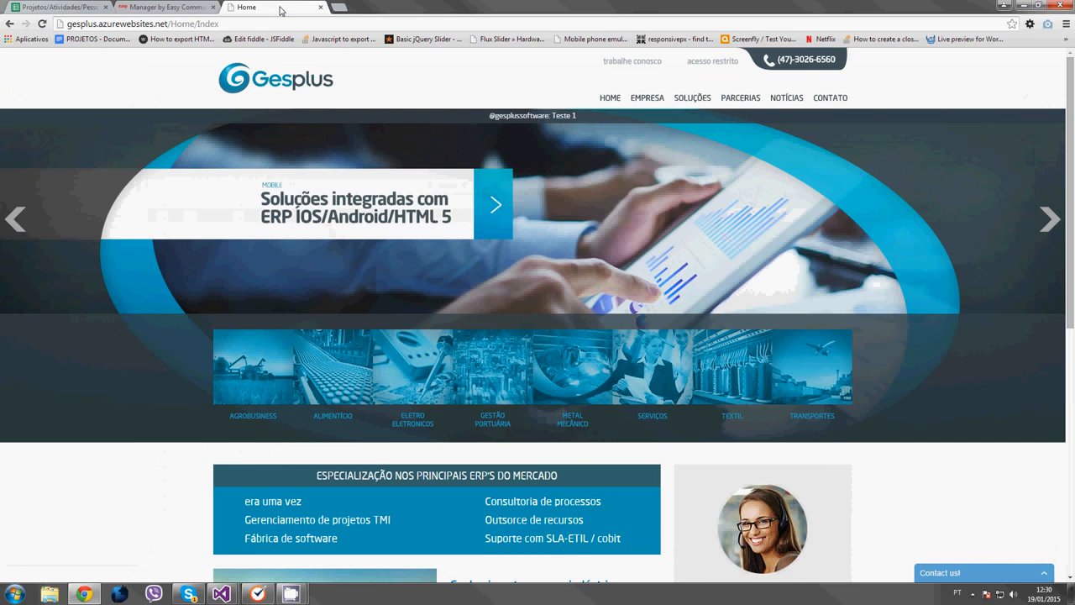
pyautogui.scroll(-3, 386, 174)
pyautogui.scroll(-2, 756, 293)
pyautogui.scroll(1, 840, 302)
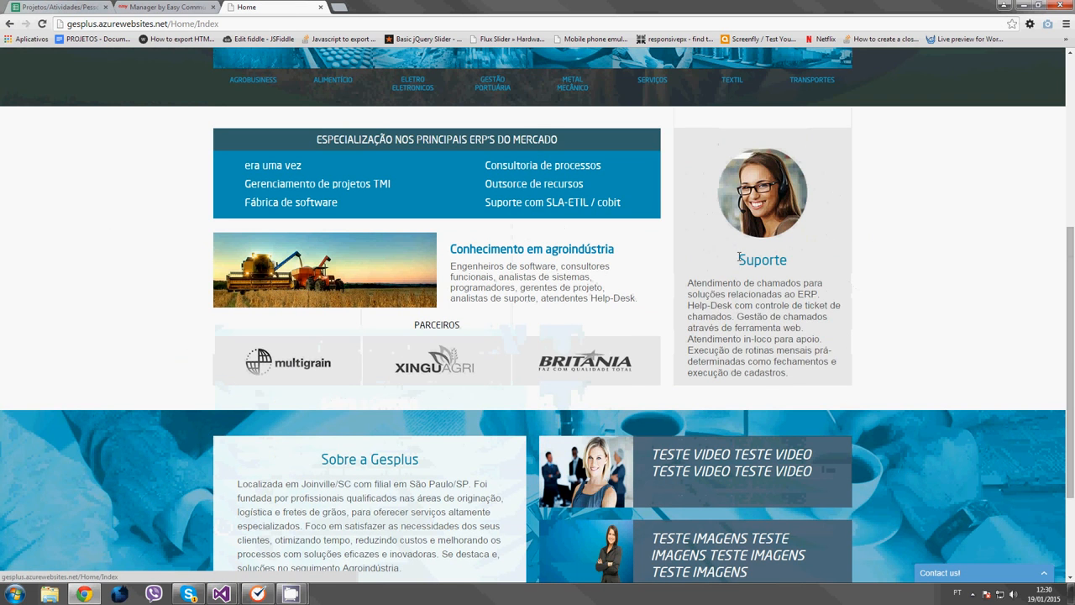
pyautogui.scroll(3, 852, 363)
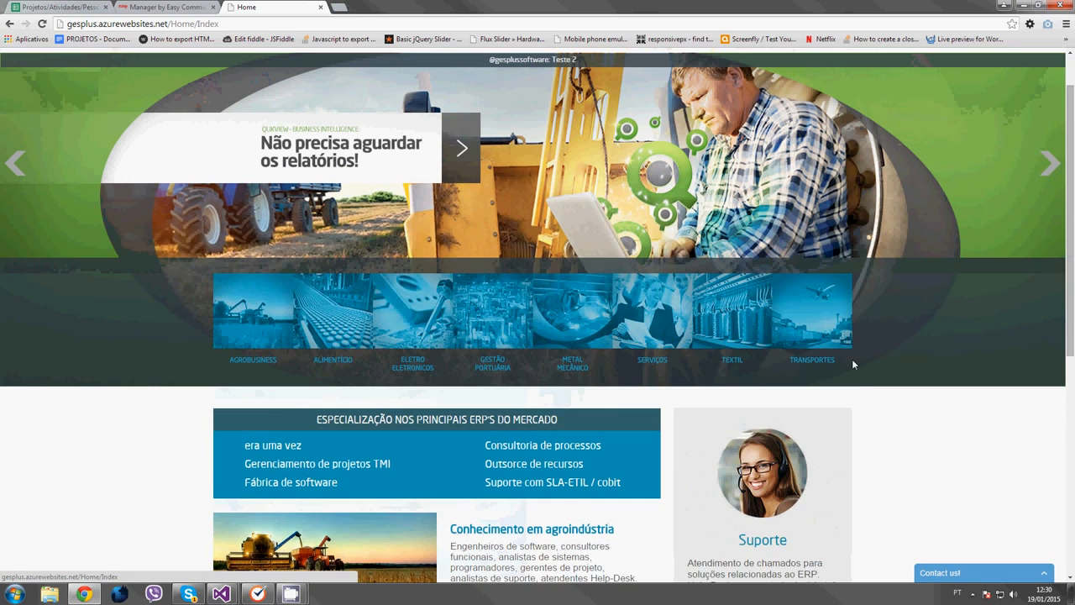
pyautogui.scroll(1, 853, 364)
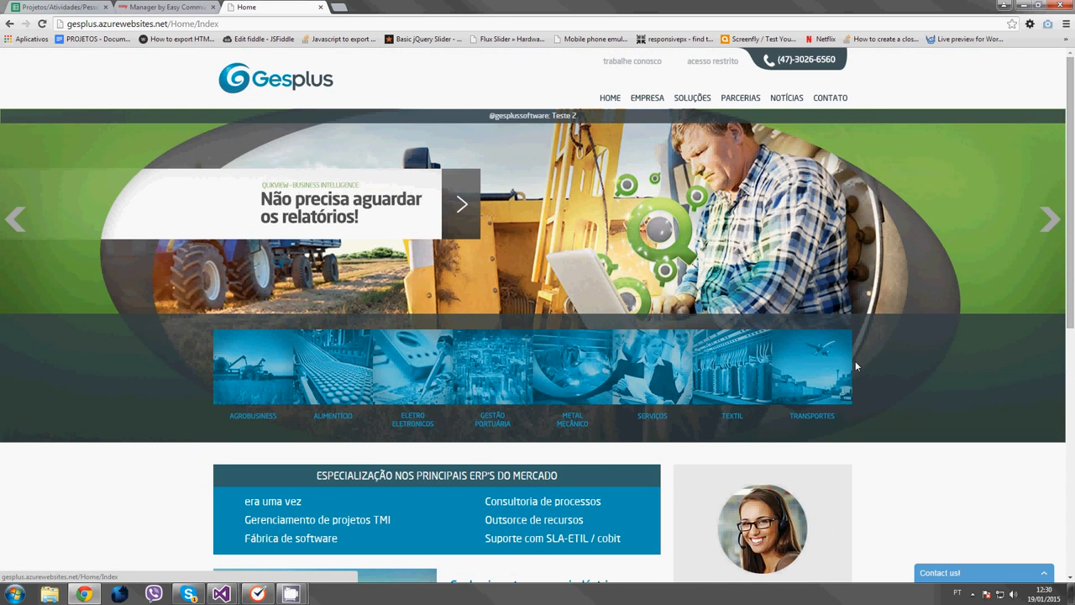
# Open the Empresa page and point out the Sobre a Gesplus - Empresa and Equipe text blocks.
pyautogui.click(648, 104)
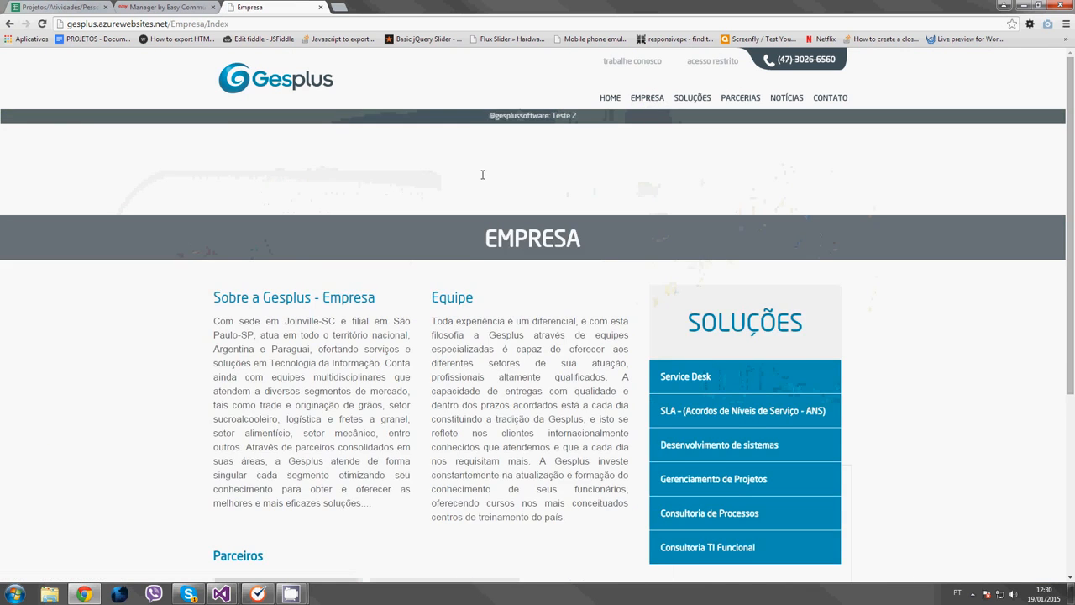
pyautogui.scroll(-1, 479, 175)
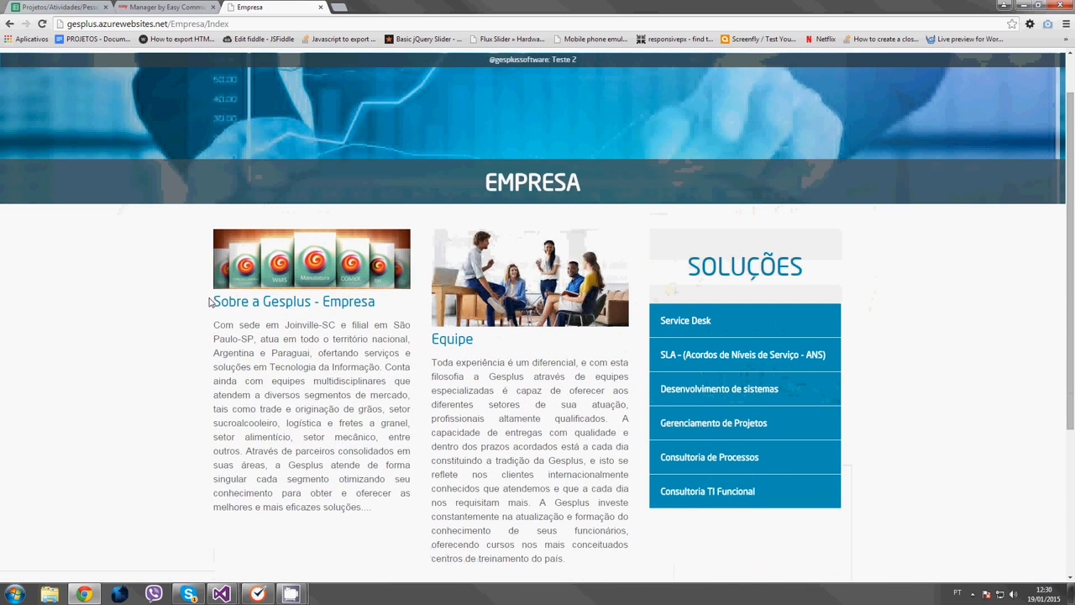
pyautogui.moveTo(210, 302); pyautogui.dragTo(413, 513)
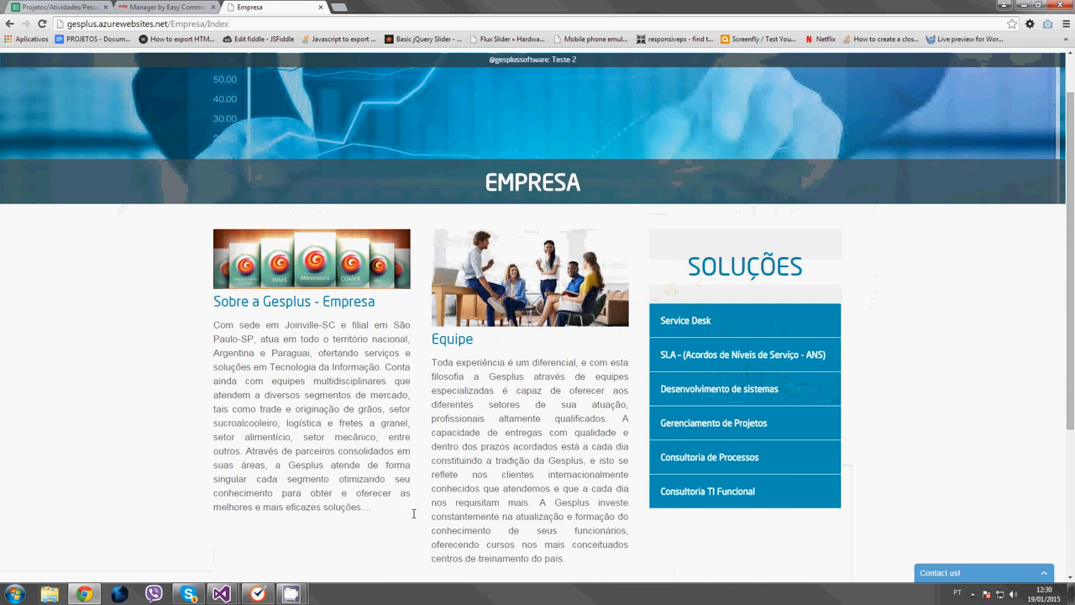
pyautogui.scroll(-2, 478, 510)
pyautogui.moveTo(436, 250); pyautogui.dragTo(562, 391)
pyautogui.click(458, 221)
# Switch to the manager, open the Home category's record and show its Postagem list.
pyautogui.click(175, 8)
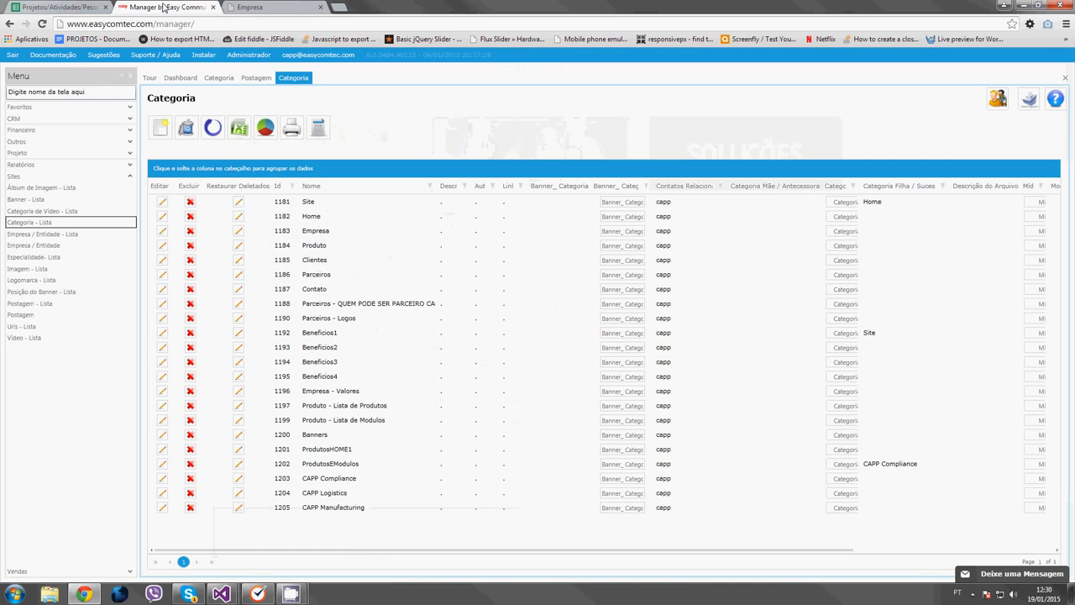
pyautogui.click(163, 217)
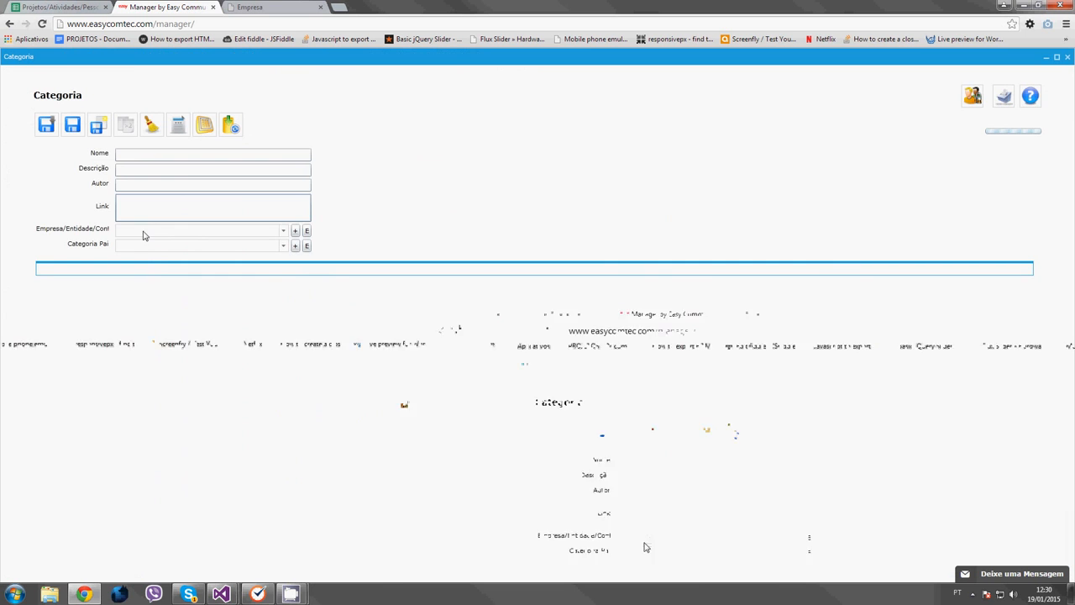
pyautogui.click(206, 271)
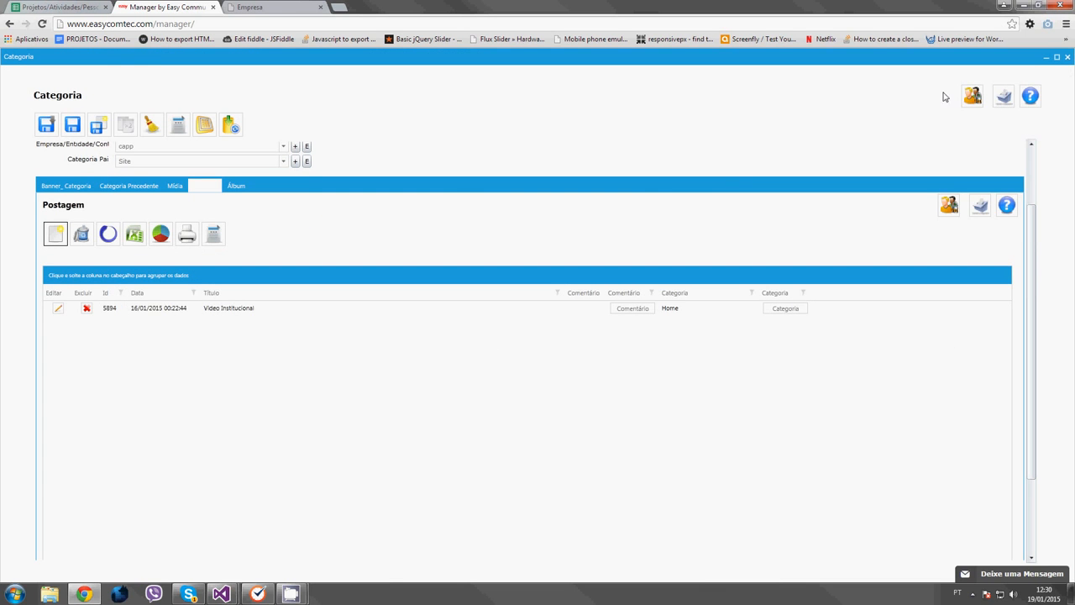
# Return to the site's Empresa page and expand the Soluções items from Service Desk to Gerenciamento de Projetos in turn.
pyautogui.click(260, 11)
pyautogui.scroll(-2, 684, 355)
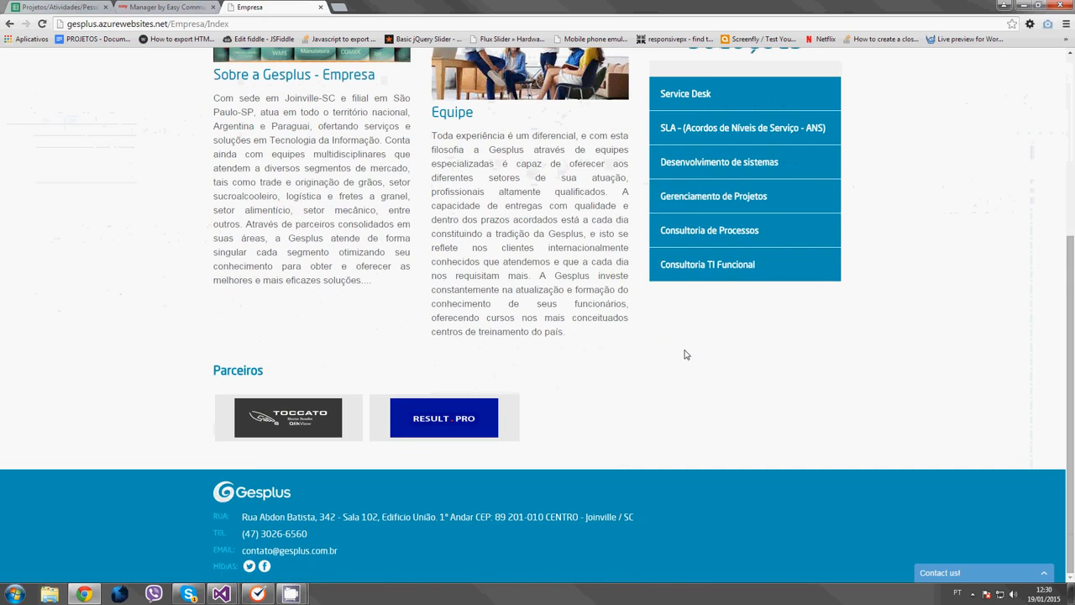
pyautogui.scroll(2, 588, 386)
pyautogui.click(768, 317)
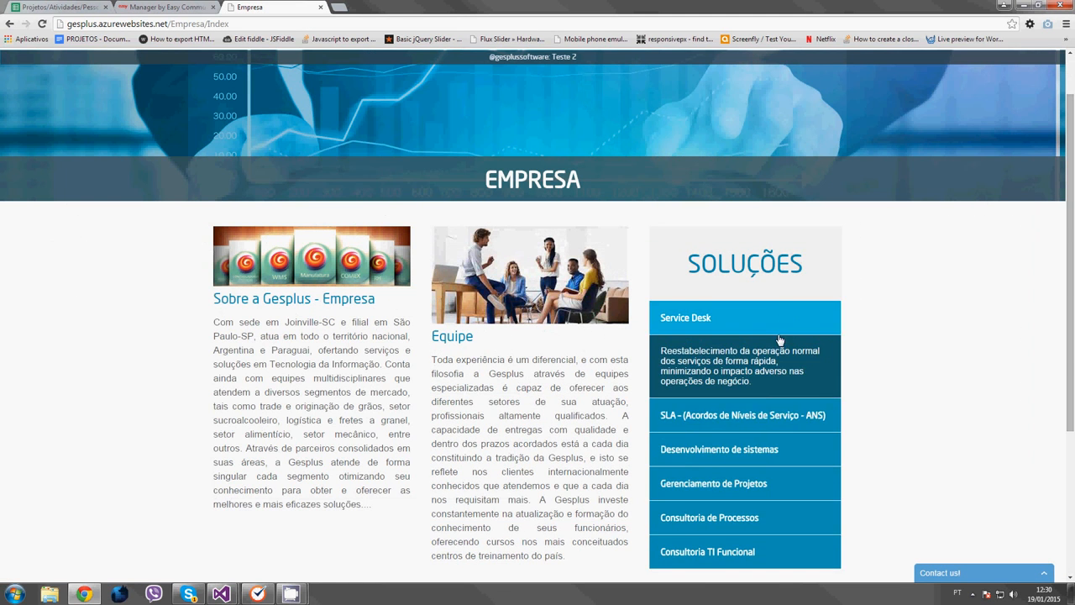
pyautogui.click(772, 420)
pyautogui.scroll(-1, 748, 382)
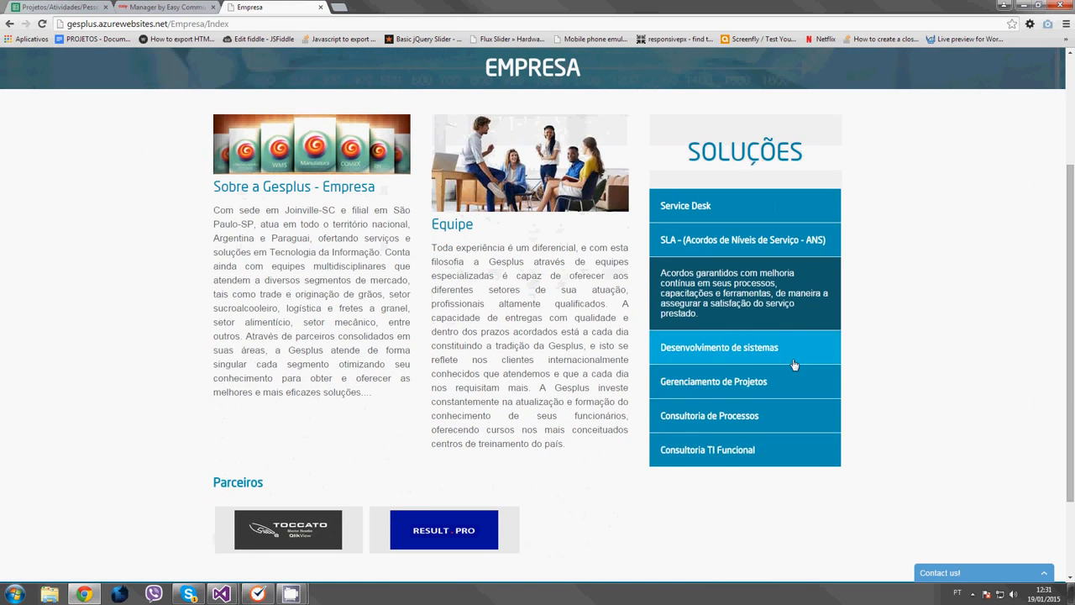
pyautogui.click(789, 357)
pyautogui.click(779, 383)
# Highlight the SOLUÇÕES heading, clear the selection and expand the Consultoria de Processos and Consultoria TI Funcional items.
pyautogui.moveTo(810, 152); pyautogui.dragTo(659, 147)
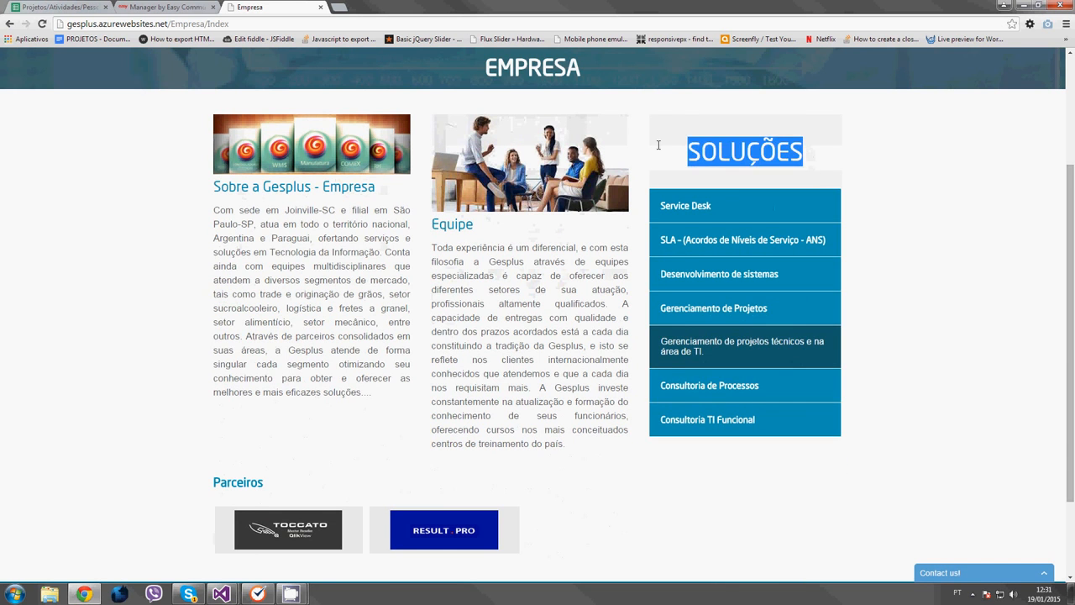
pyautogui.click(911, 185)
pyautogui.click(759, 389)
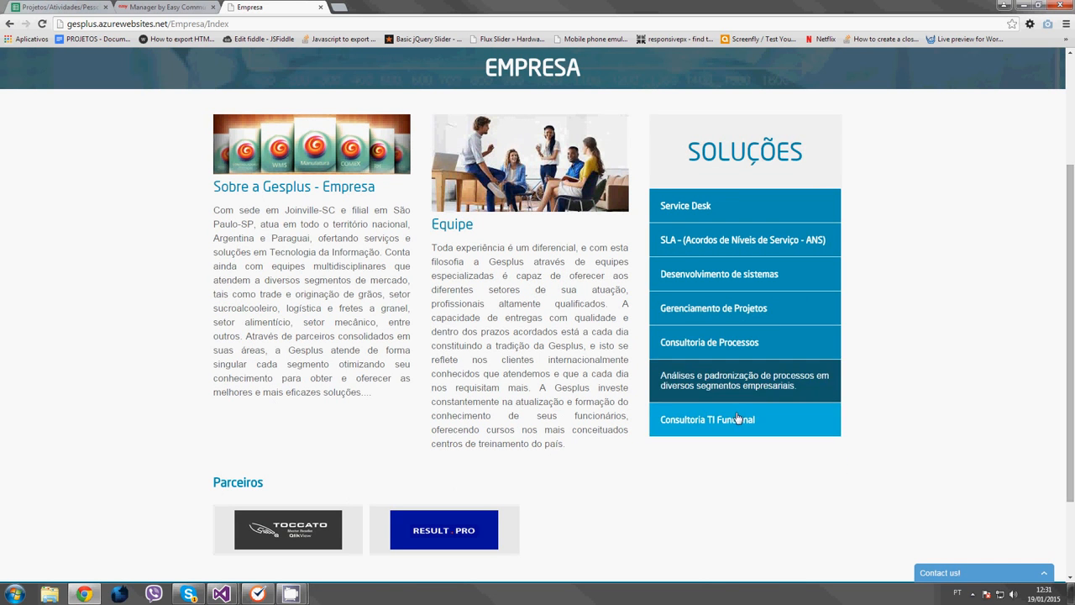
pyautogui.click(737, 418)
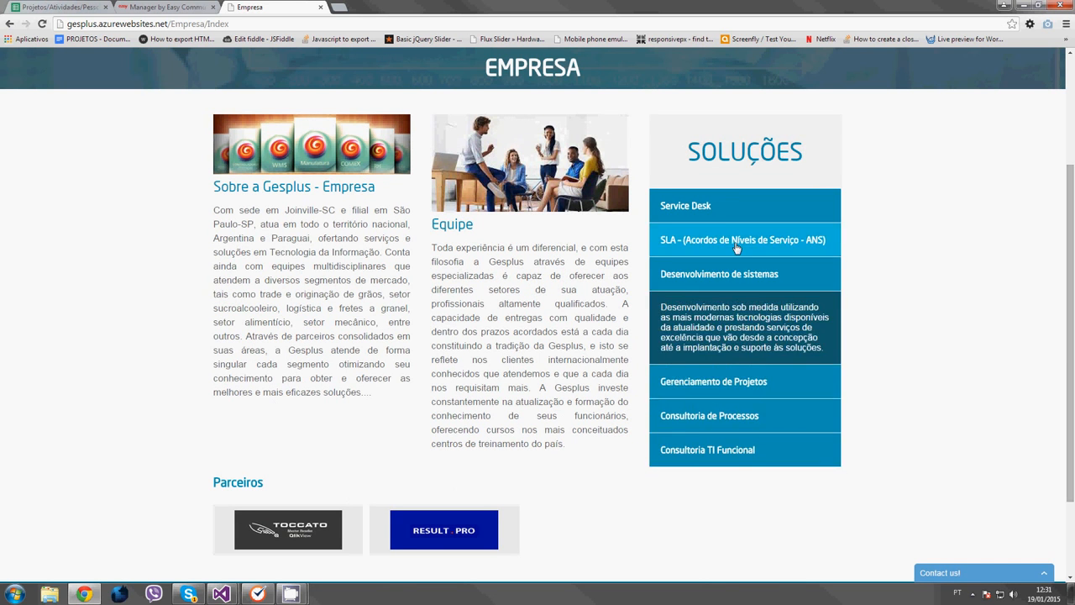
# Log in to the site's restricted area with the prefilled credentials and look over the home page's editing controls.
pyautogui.scroll(2, 731, 210)
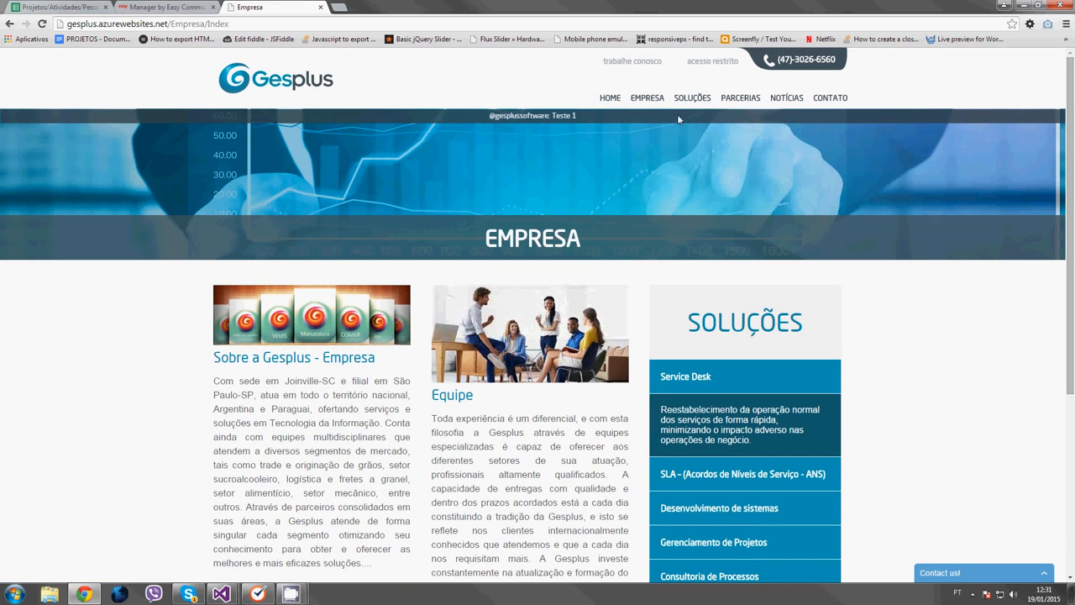
pyautogui.click(706, 62)
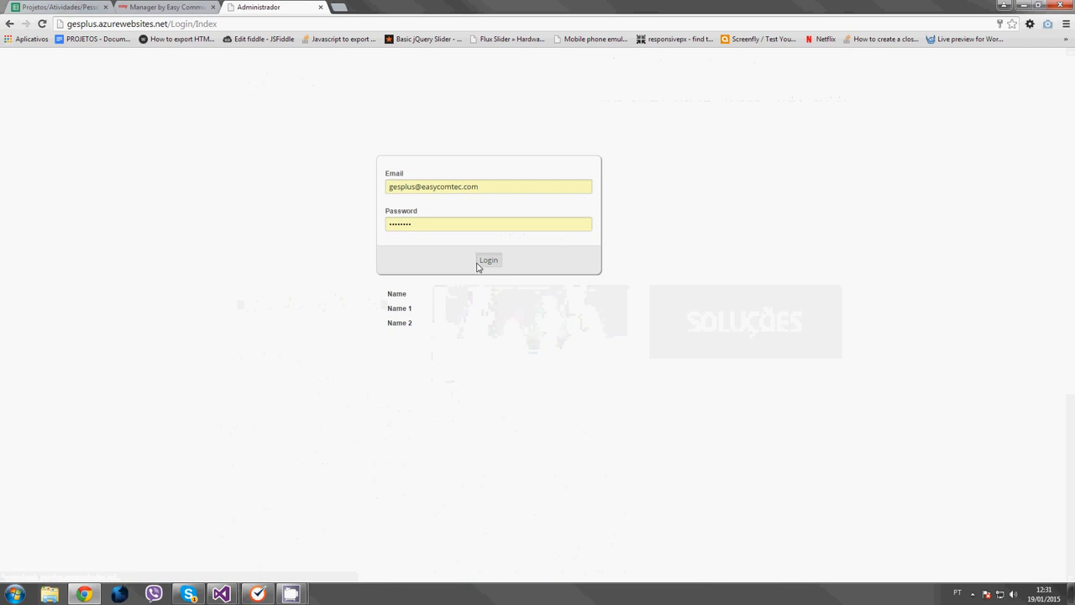
pyautogui.click(499, 262)
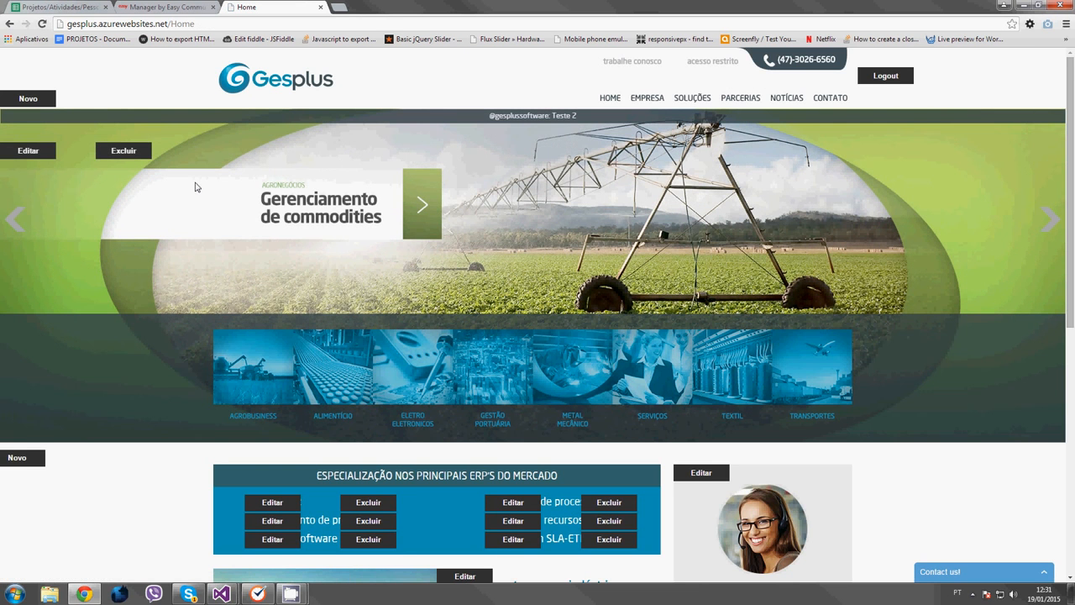
pyautogui.scroll(-2, 187, 306)
pyautogui.scroll(2, 186, 308)
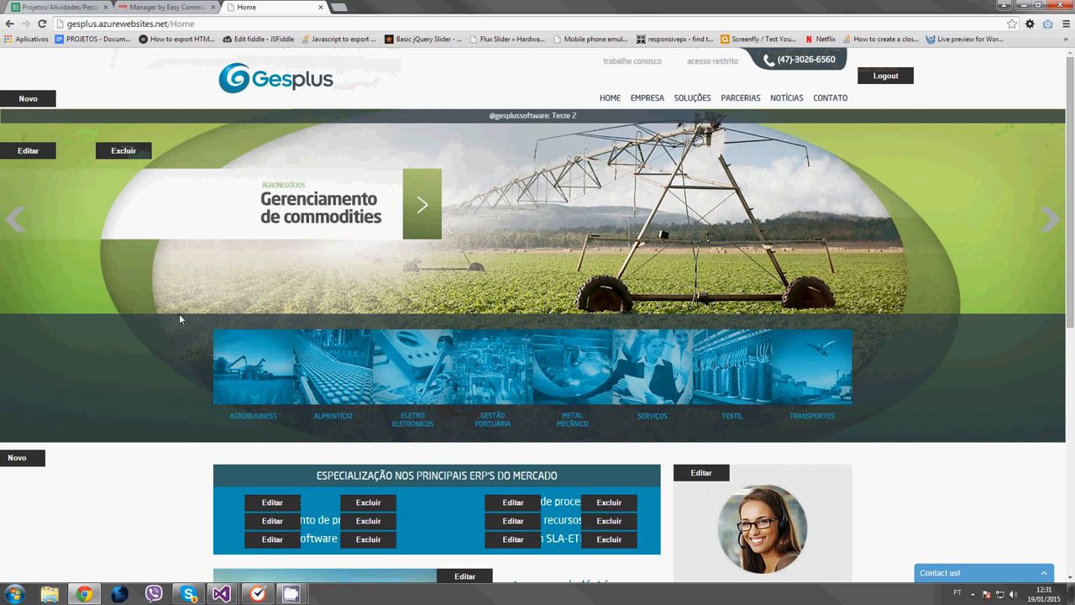
# Open the Empresa page in edit mode and highlight the Sobre a Gesplus - Empresa and Equipe texts one after the other.
pyautogui.click(641, 100)
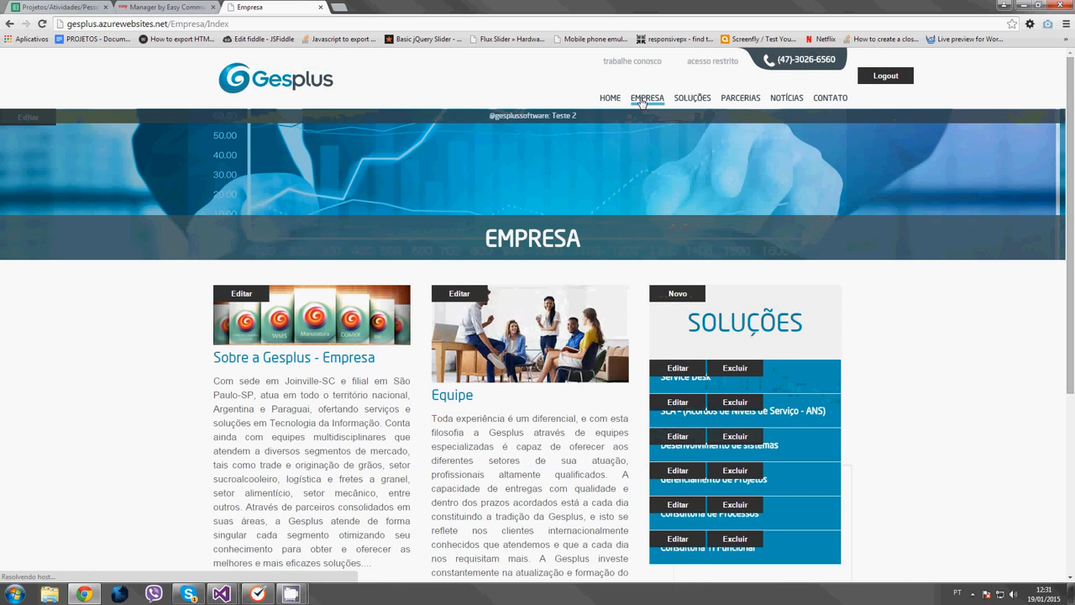
pyautogui.scroll(-1, 267, 356)
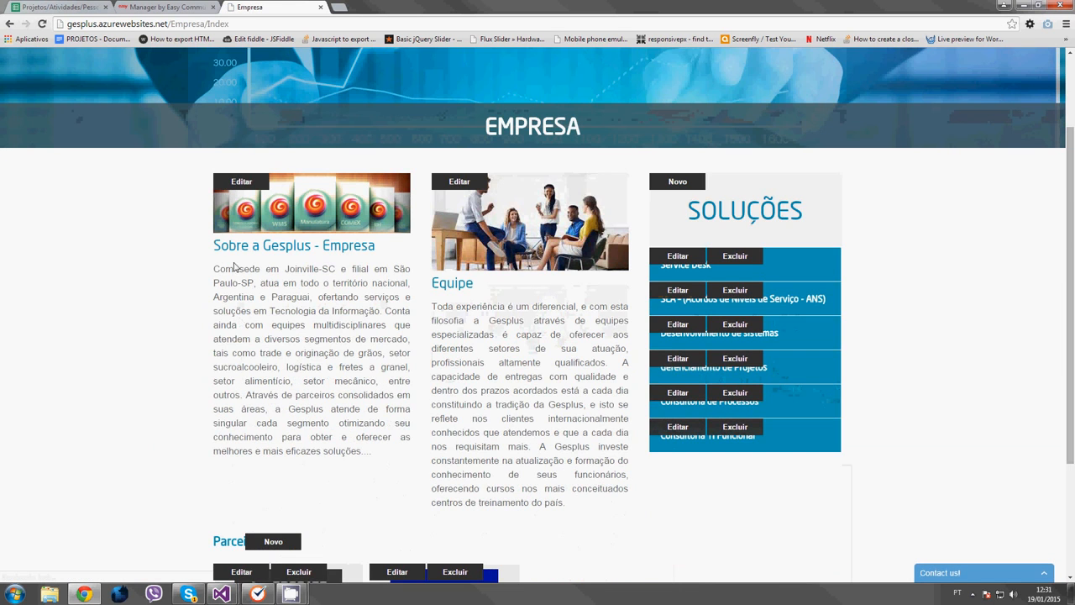
pyautogui.moveTo(215, 246); pyautogui.dragTo(394, 453)
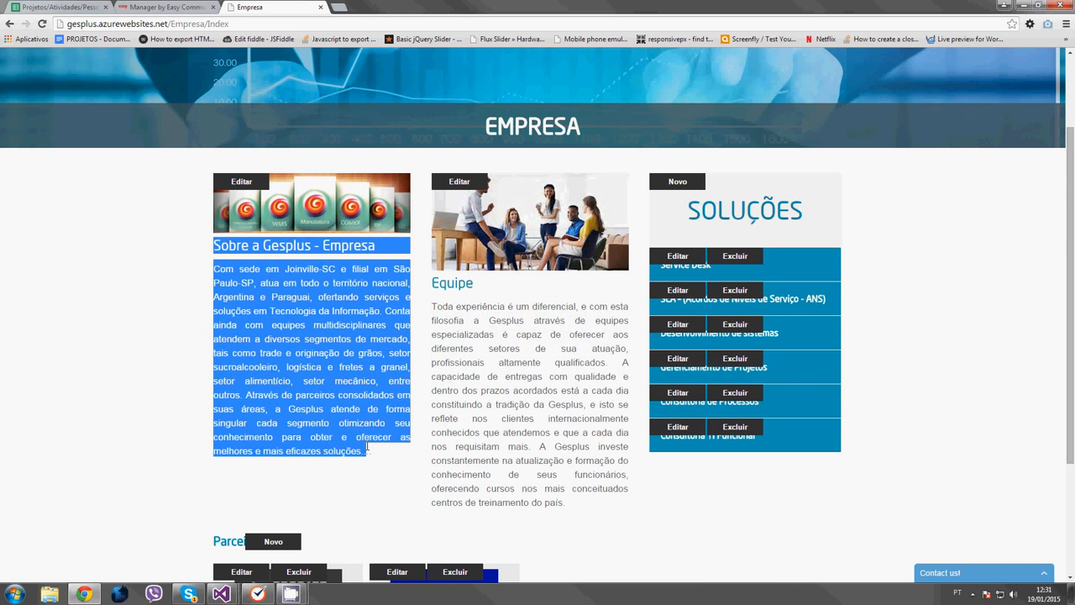
pyautogui.click(497, 422)
pyautogui.moveTo(434, 288); pyautogui.dragTo(578, 512)
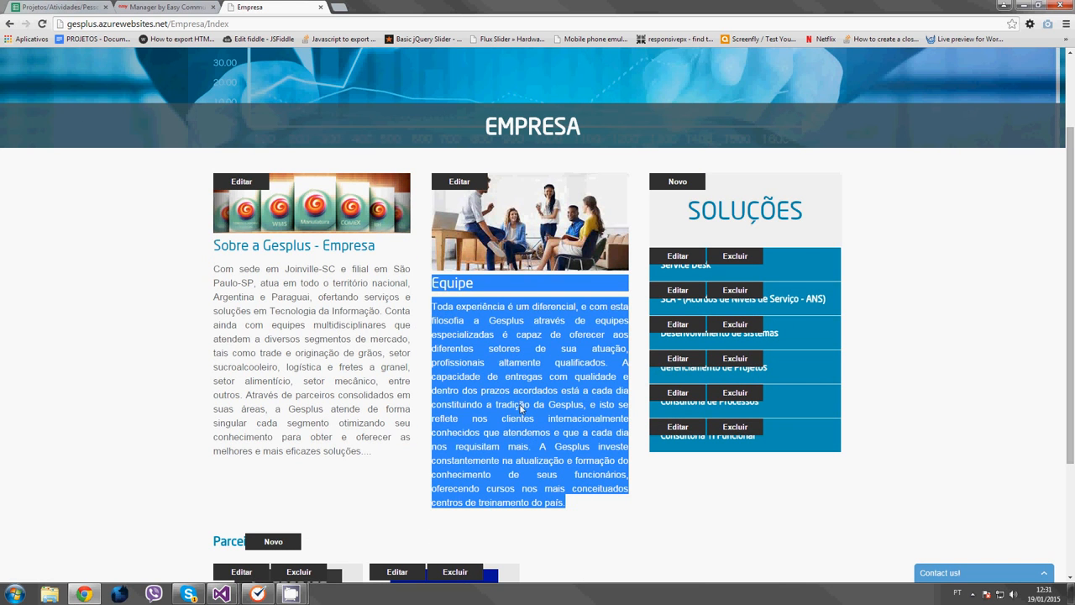
pyautogui.click(336, 384)
# Highlight the Sobre a Gesplus - Empresa block including its image, and clear the selection.
pyautogui.scroll(-1, 378, 305)
pyautogui.scroll(2, 387, 336)
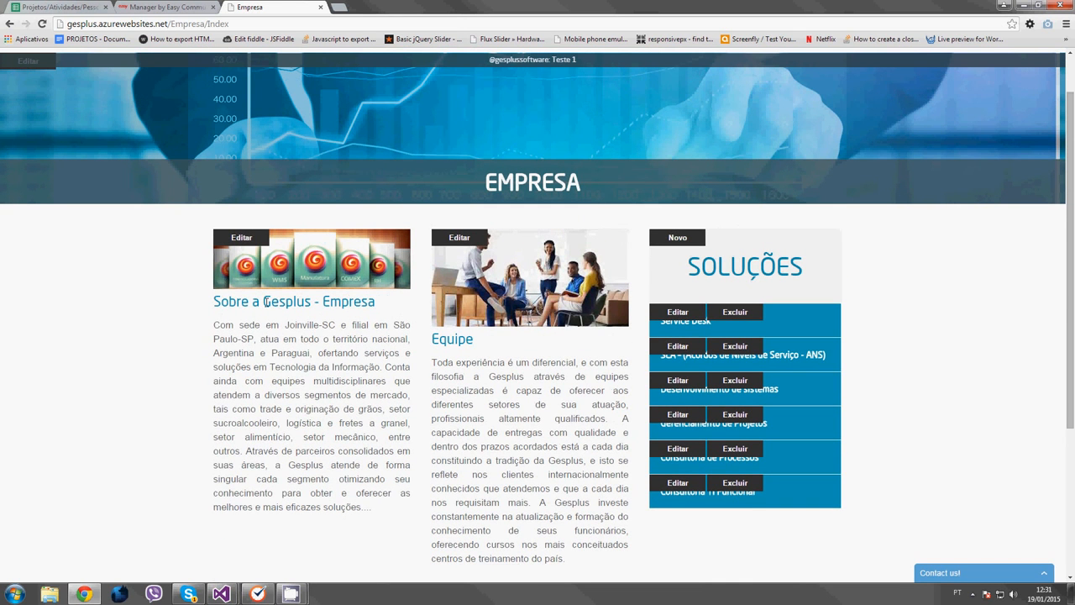
pyautogui.moveTo(213, 308); pyautogui.dragTo(361, 478)
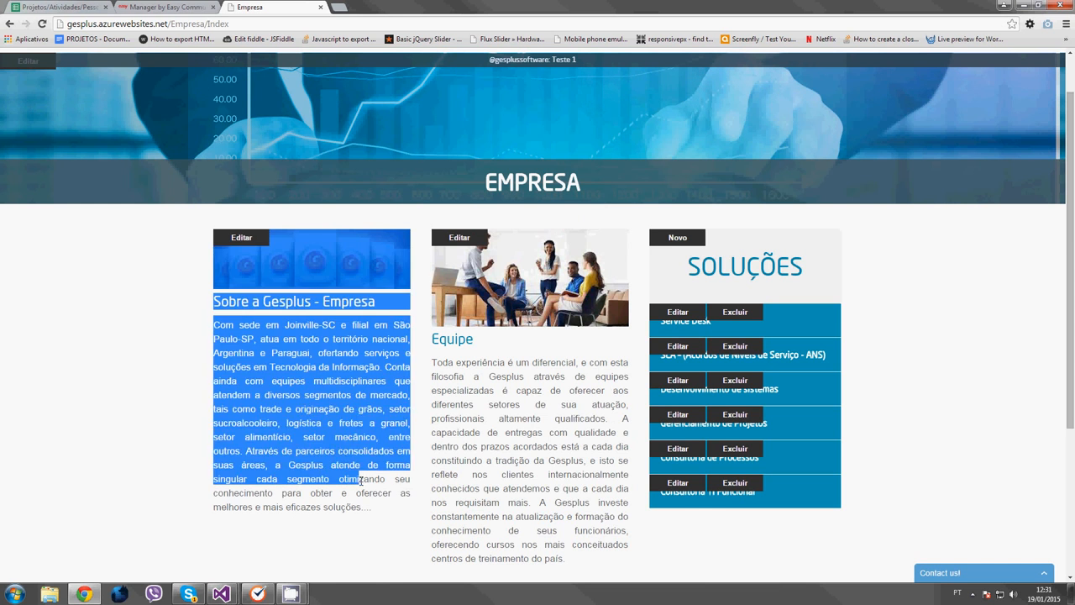
pyautogui.click(462, 487)
pyautogui.rightClick(479, 400)
pyautogui.click(456, 395)
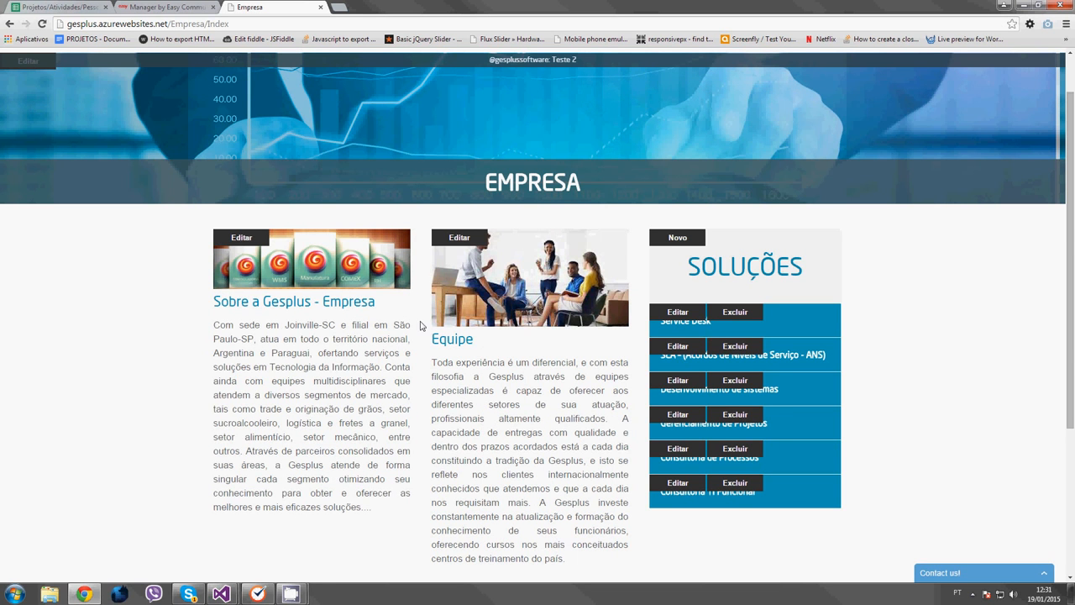
# Open the Equipe post for editing and point out the PostId and CategoryId values in the page address.
pyautogui.click(468, 240)
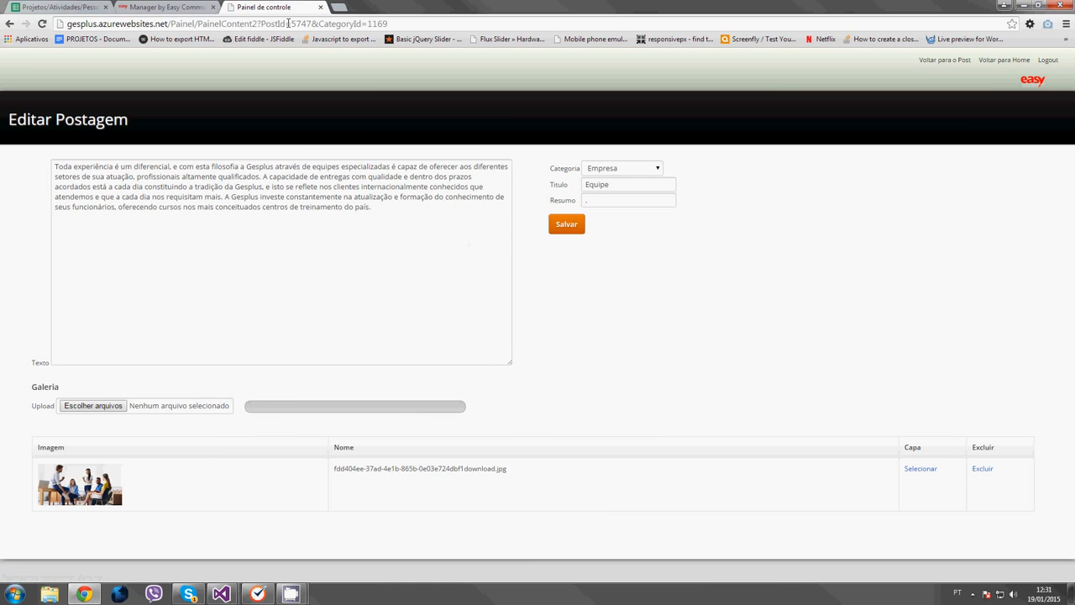
pyautogui.moveTo(290, 23); pyautogui.dragTo(397, 23)
pyautogui.click(400, 210)
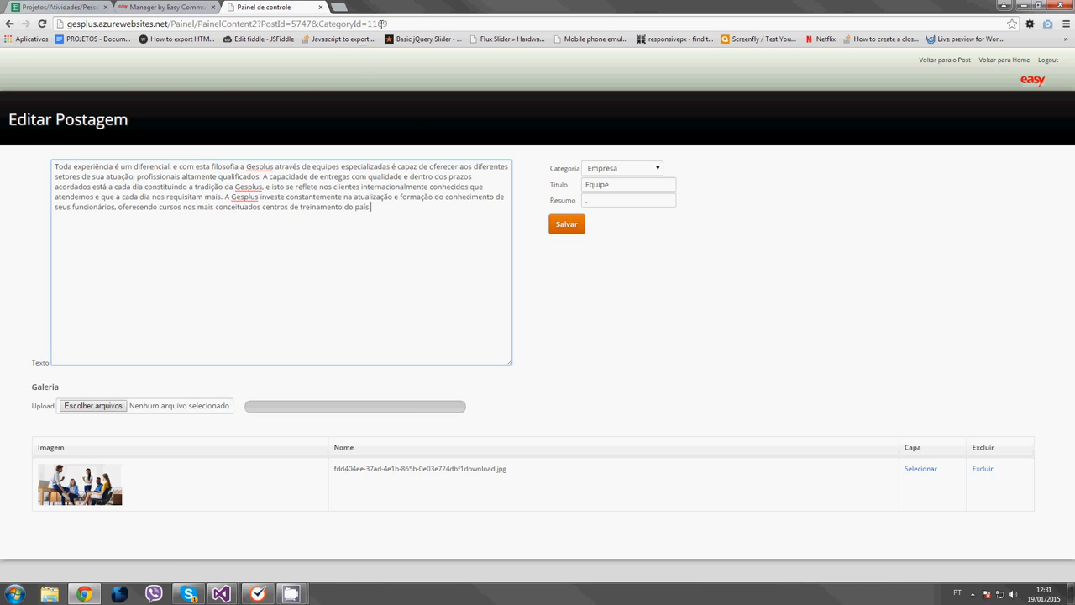
# Highlight the CategoryId value in the Equipe post's address and compare it with the Id column of the manager's Categoria list.
pyautogui.click(191, 7)
pyautogui.click(273, 10)
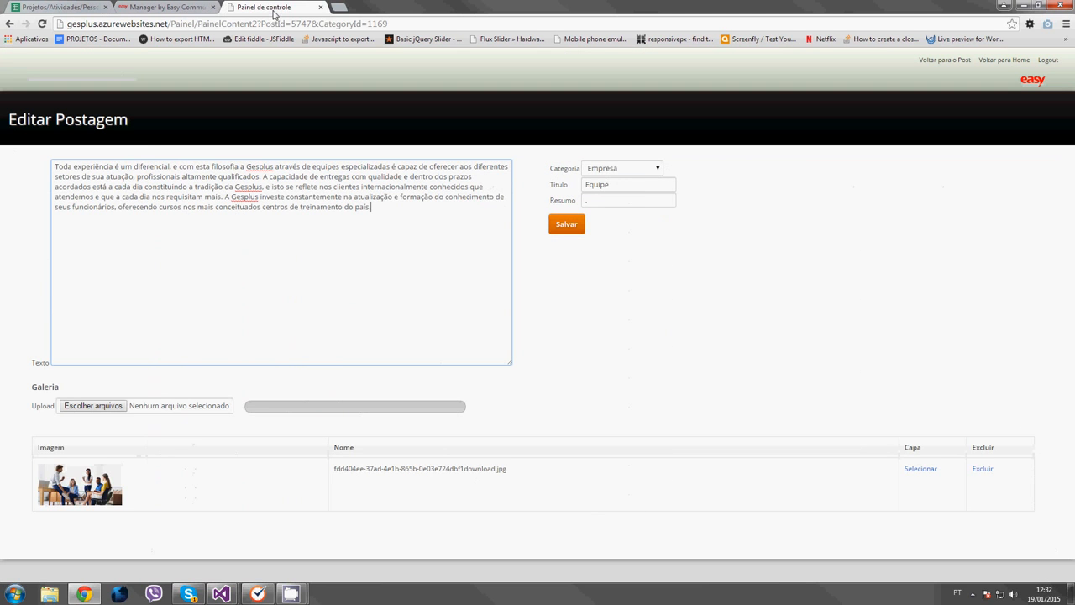
pyautogui.doubleClick(368, 23)
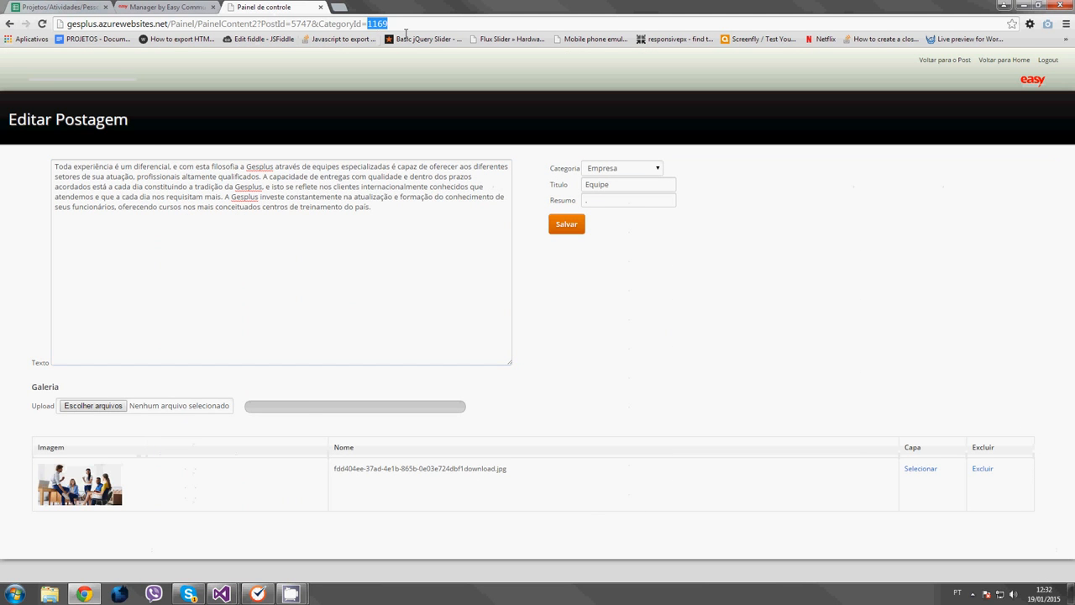
pyautogui.click(185, 7)
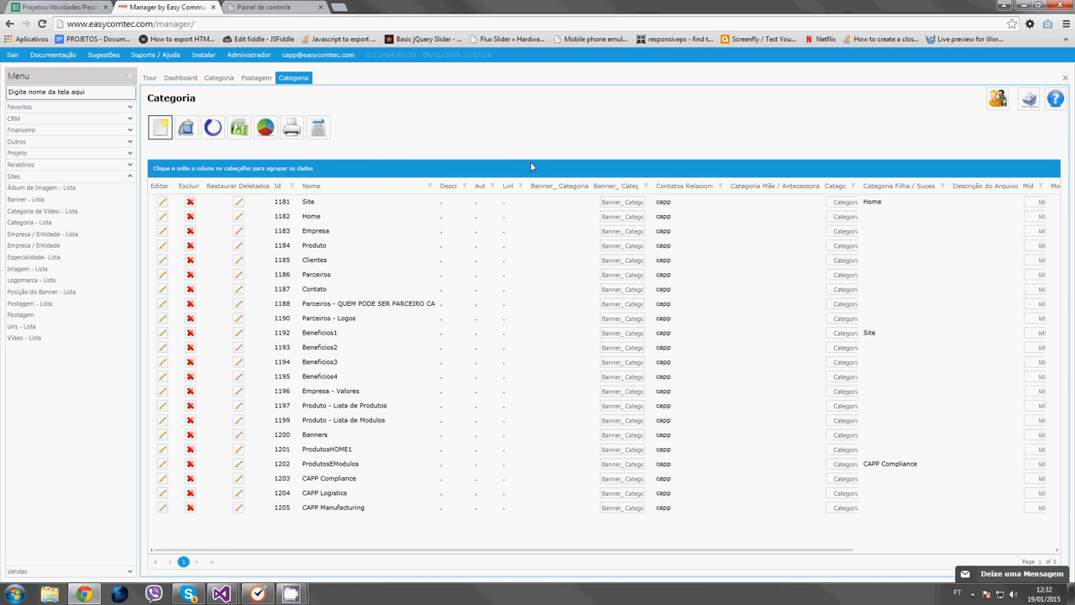
pyautogui.click(292, 9)
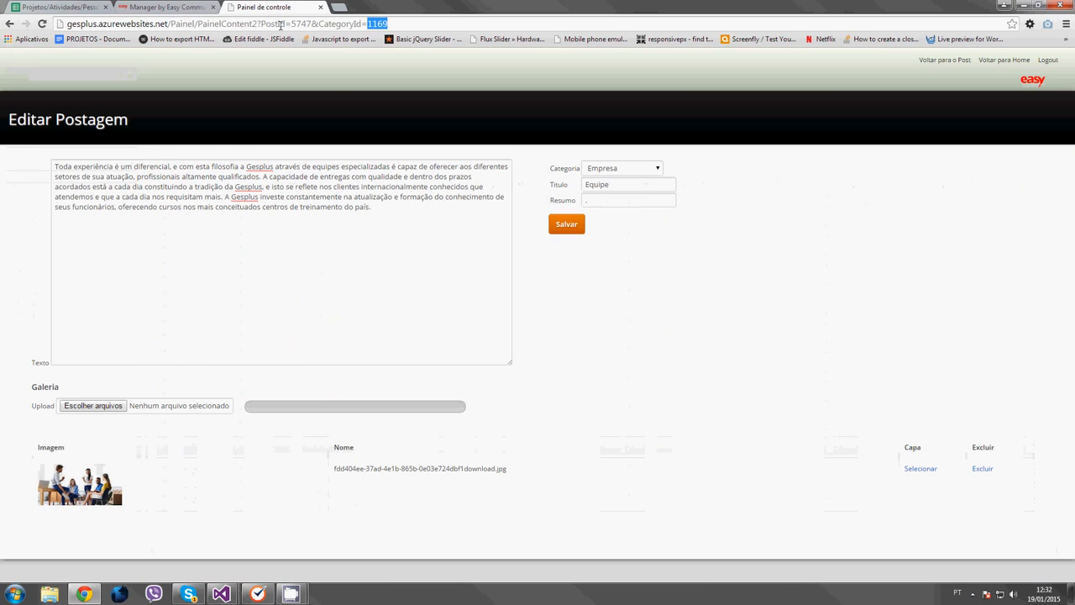
pyautogui.click(378, 25)
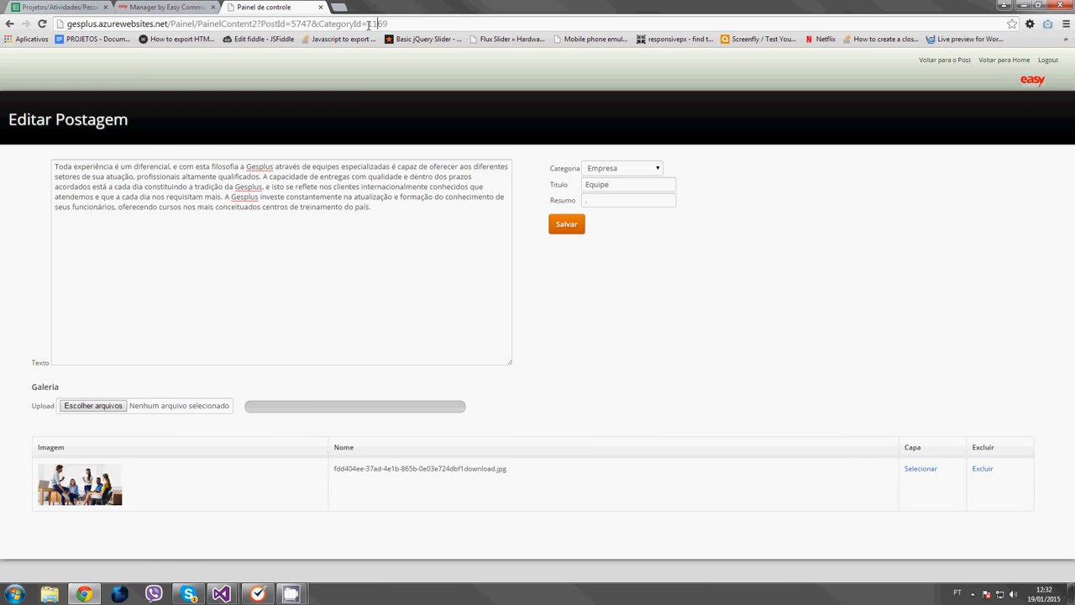
pyautogui.moveTo(367, 24); pyautogui.dragTo(403, 24)
pyautogui.click(192, 6)
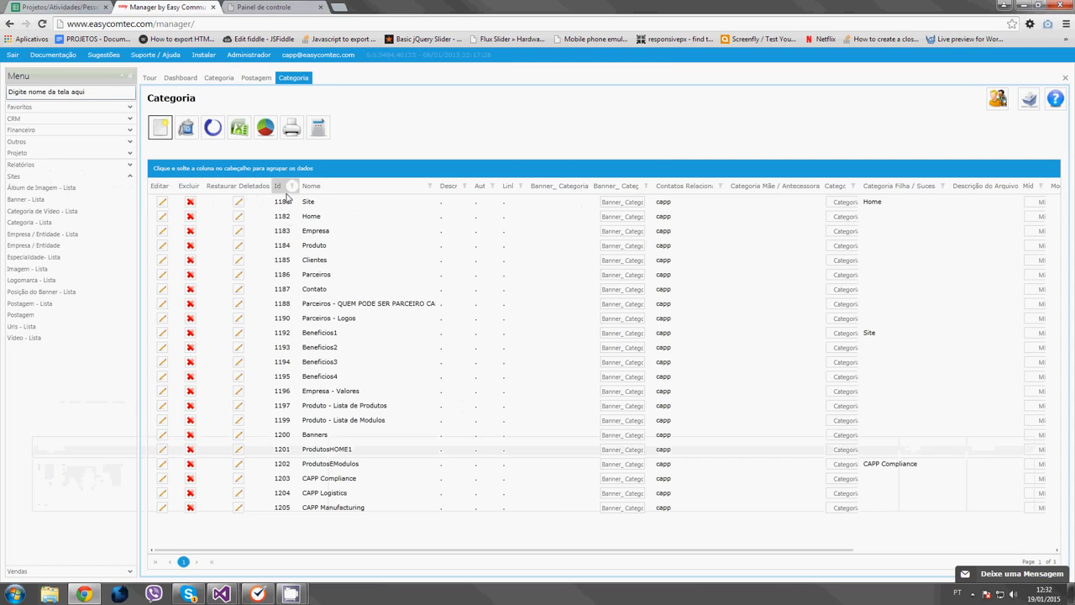
pyautogui.click(275, 8)
# Highlight the PostId value in the page address and point out the post's Texto, Titulo and Resumo fields.
pyautogui.click(404, 237)
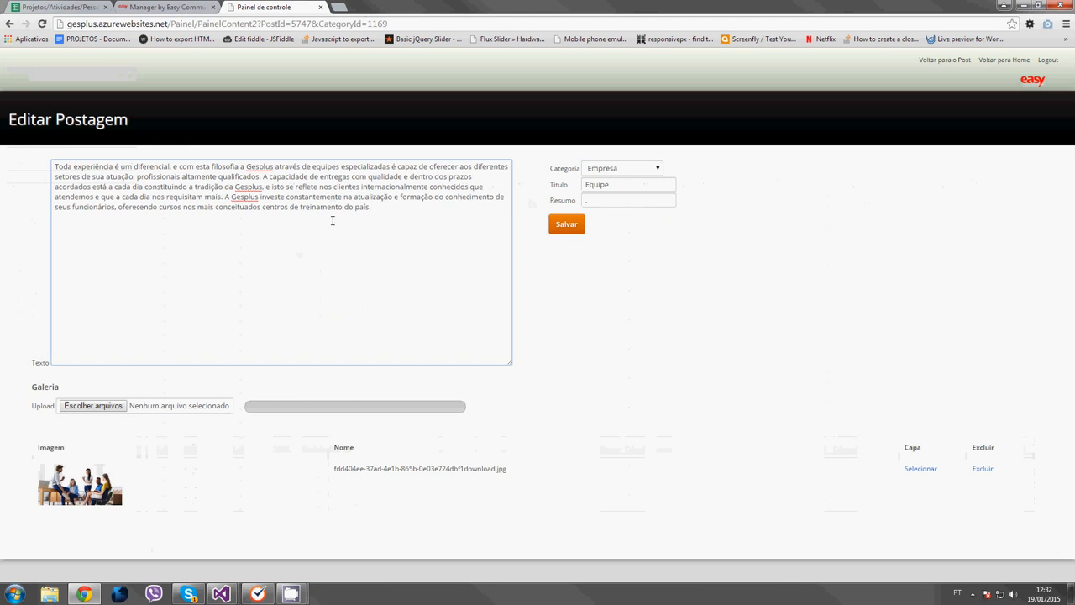
pyautogui.click(301, 23)
pyautogui.doubleClick(301, 23)
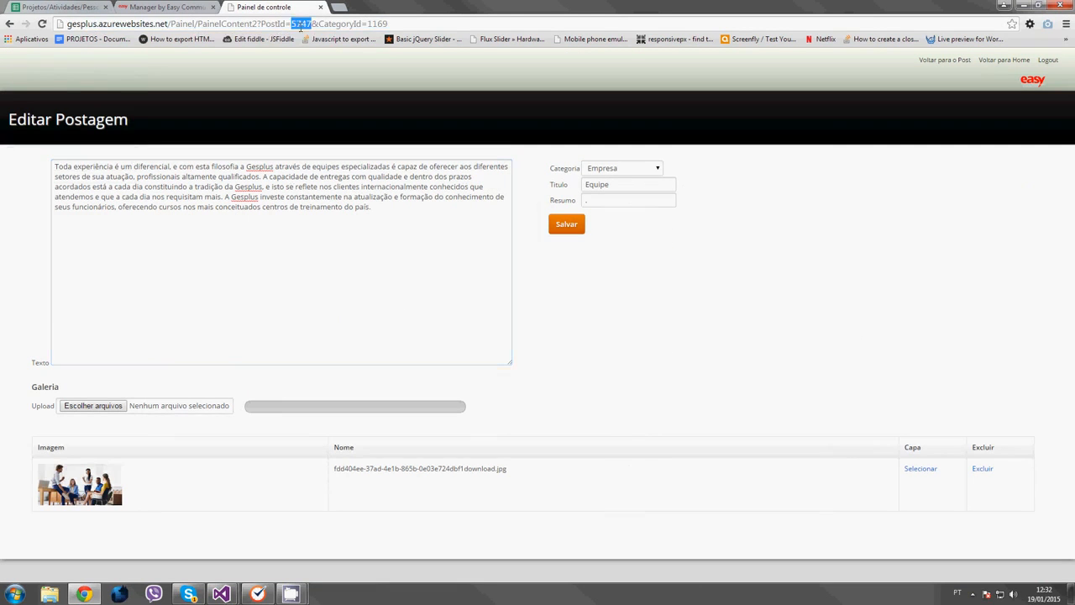
pyautogui.click(407, 212)
pyautogui.moveTo(425, 211); pyautogui.dragTo(42, 162)
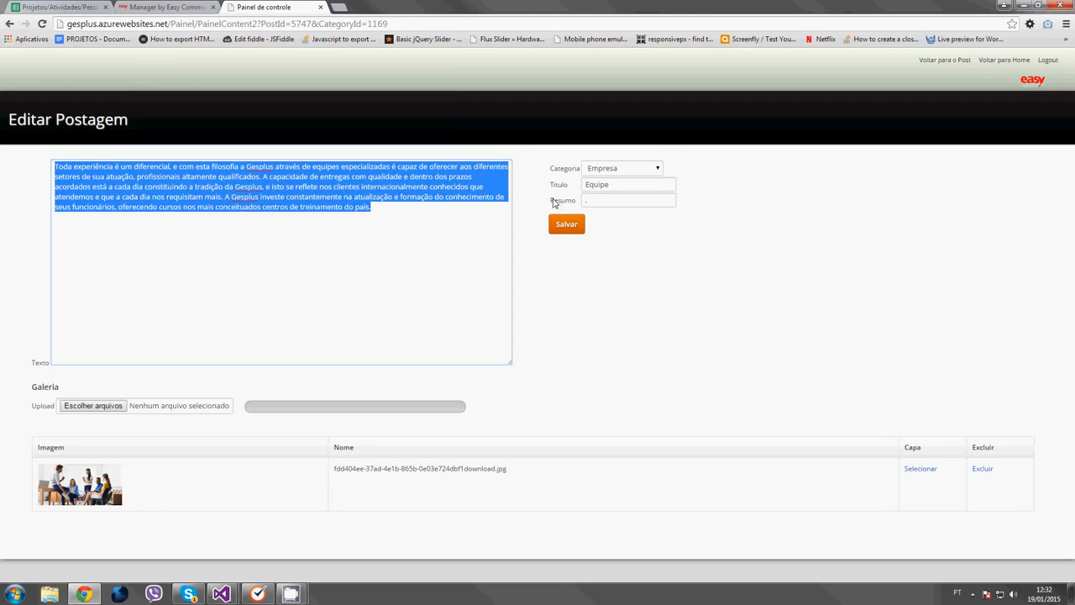
pyautogui.click(603, 184)
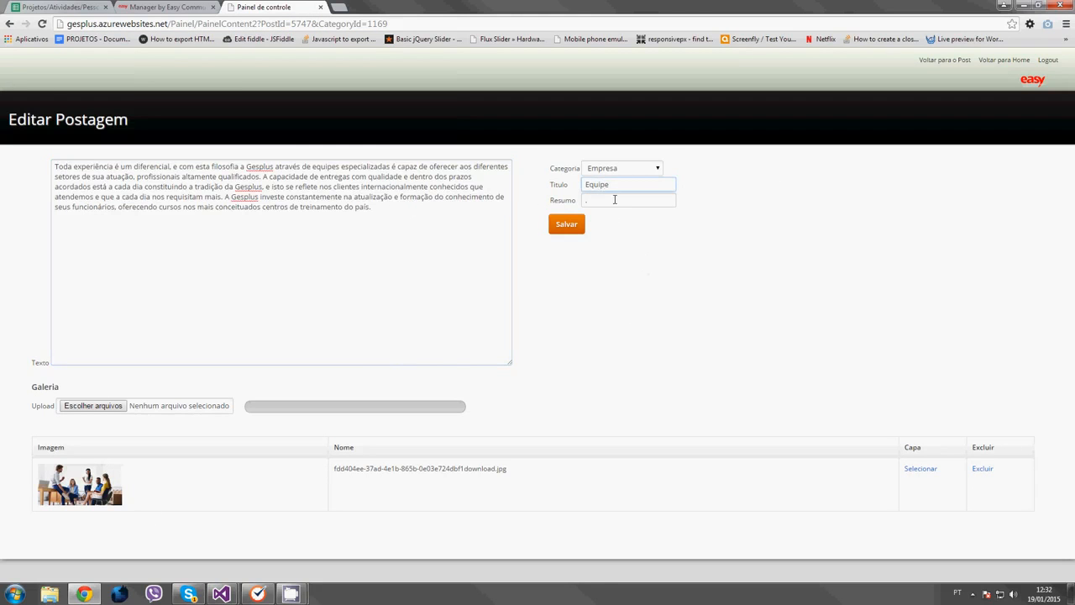
pyautogui.click(614, 200)
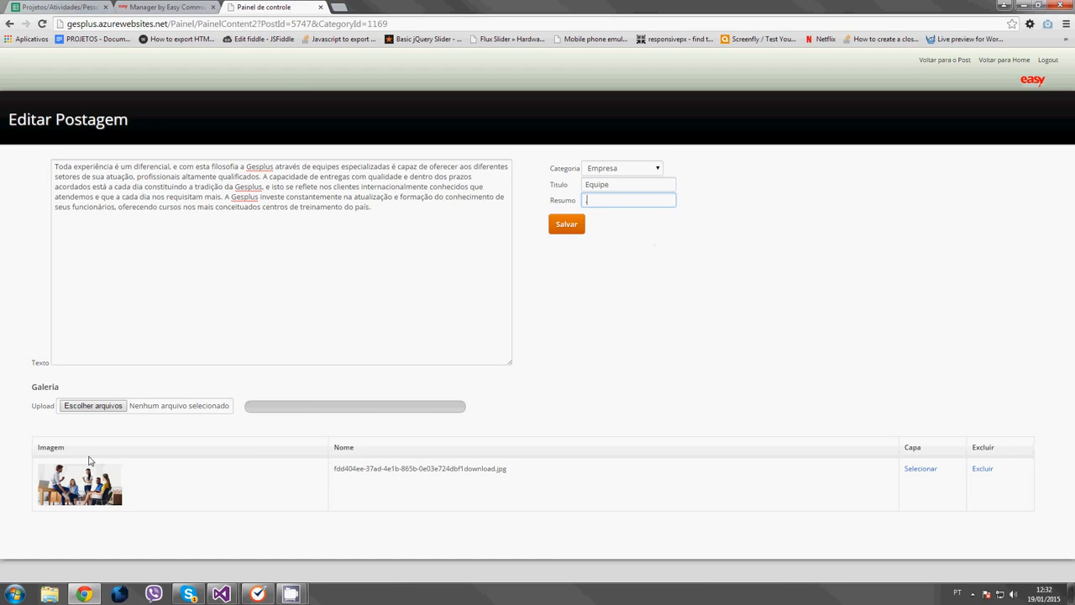
# Return to the Empresa page and expand the Service Desk item under Soluções.
pyautogui.click(9, 23)
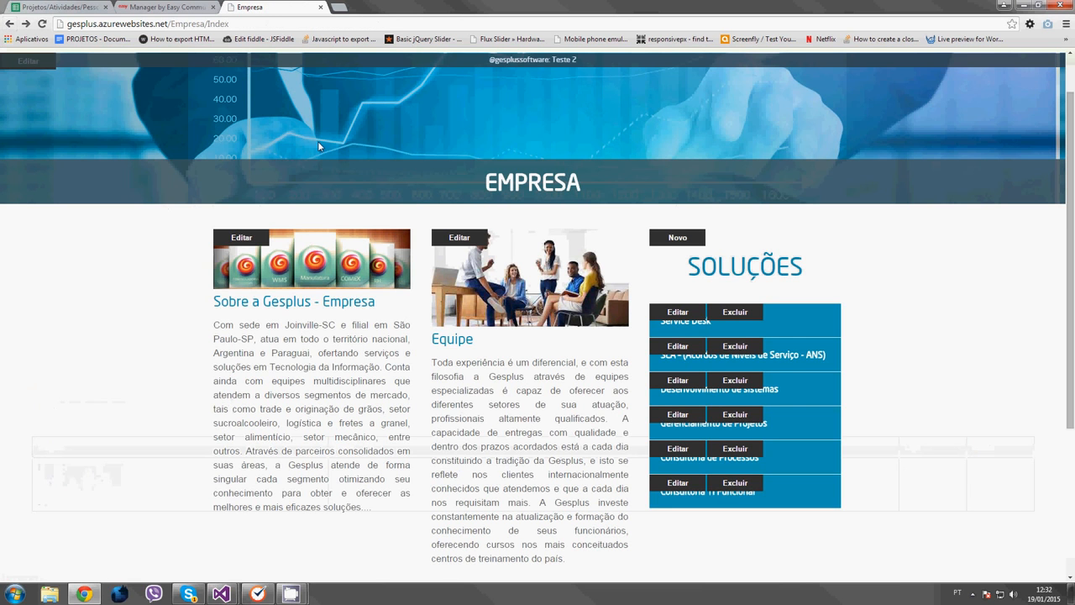
pyautogui.scroll(-3, 947, 319)
pyautogui.scroll(4, 947, 321)
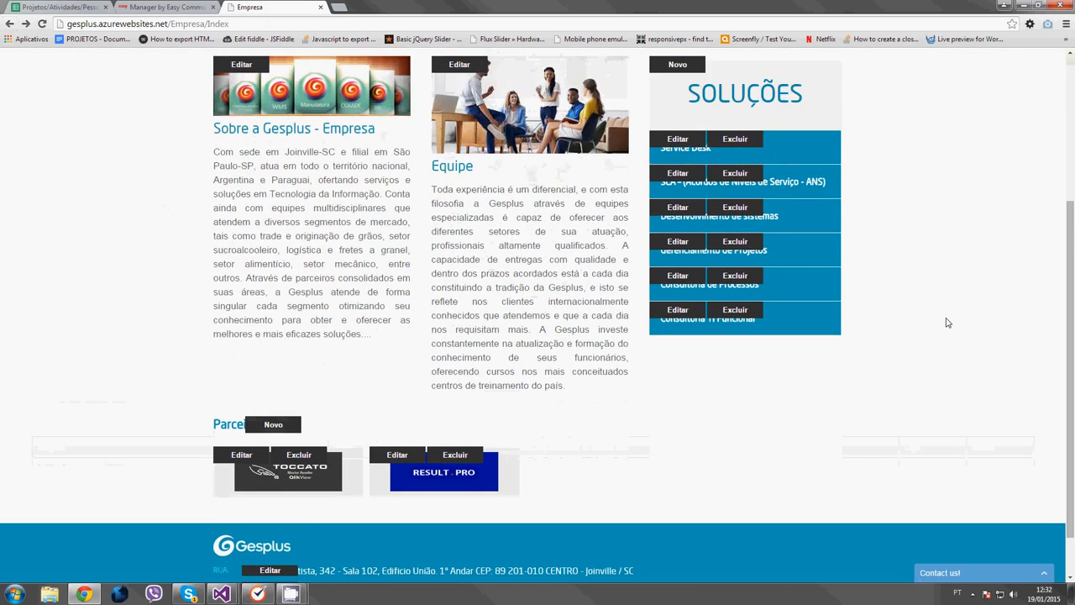
pyautogui.scroll(-1, 945, 324)
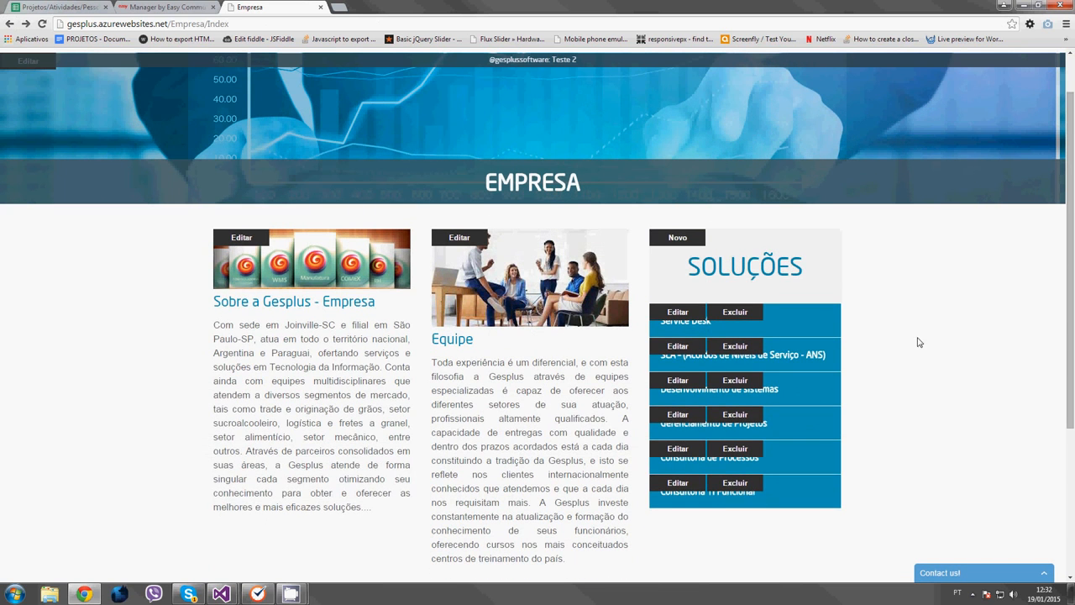
pyautogui.click(830, 329)
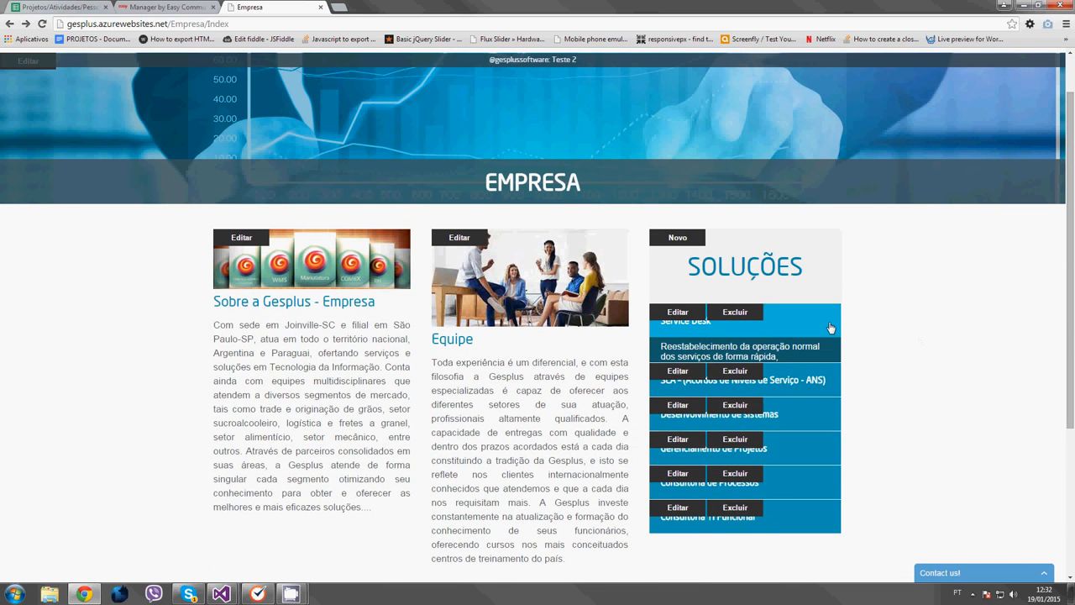
# Examine the Empresa page's editable blocks, from the banner and company texts to the Soluções list, partners and footer.
pyautogui.scroll(-1, 684, 243)
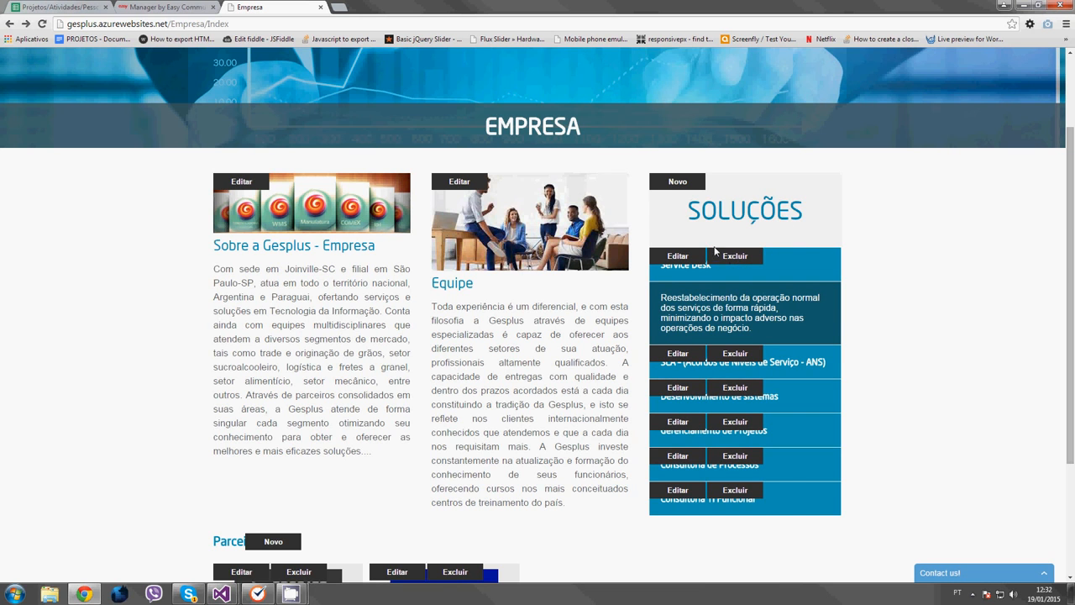
pyautogui.scroll(-2, 714, 336)
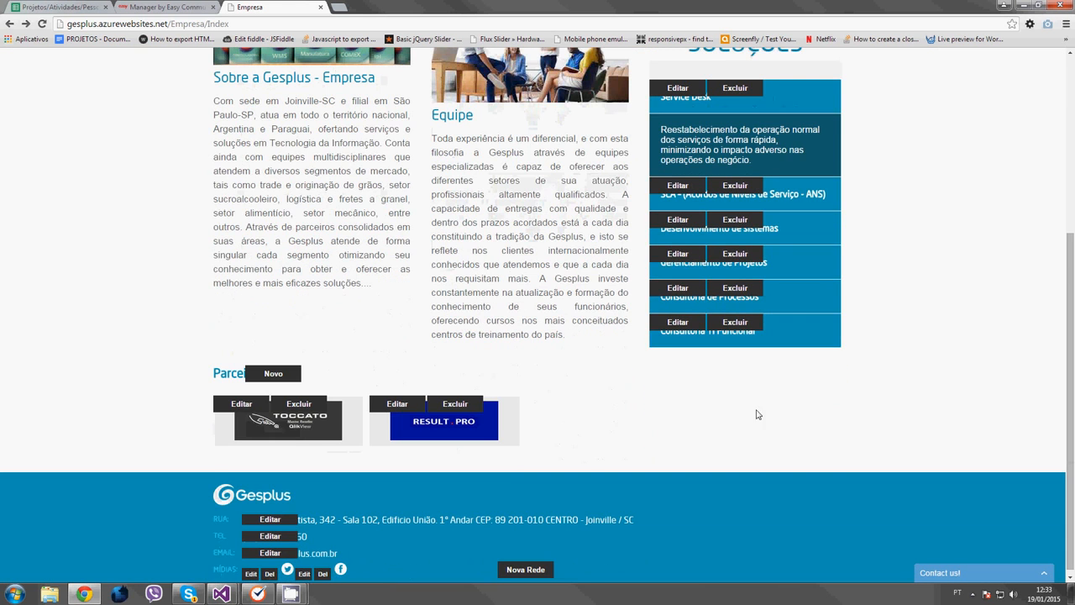
pyautogui.scroll(2, 752, 415)
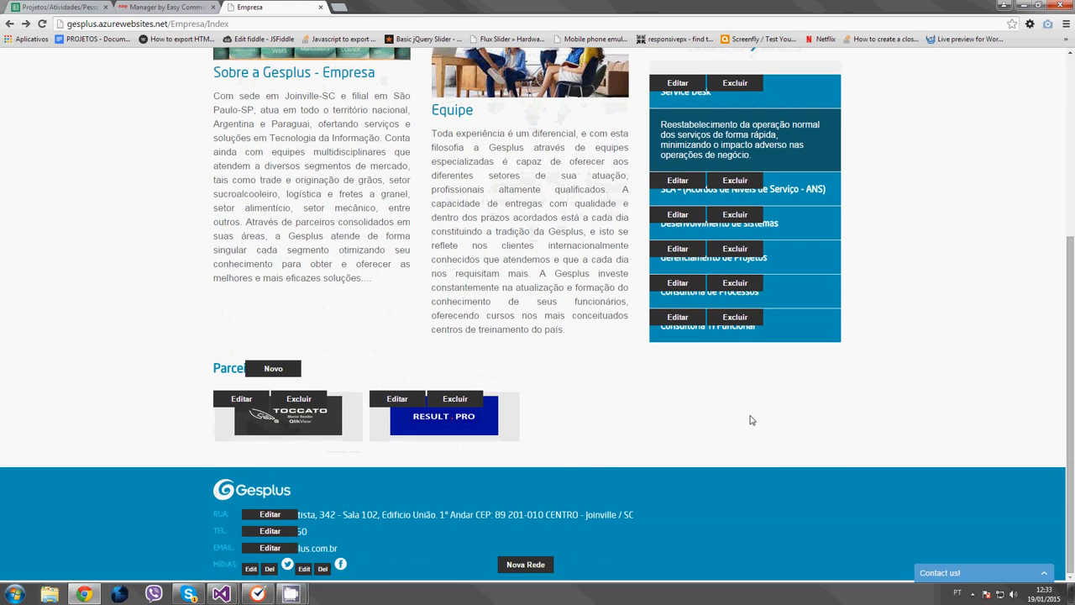
pyautogui.scroll(-1, 893, 419)
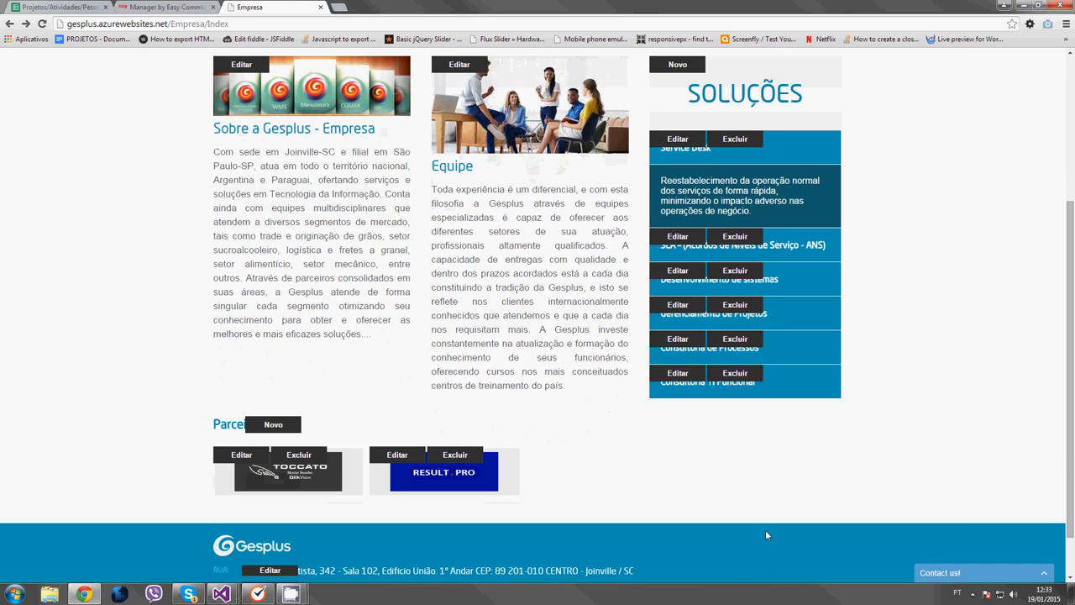
pyautogui.scroll(3, 758, 573)
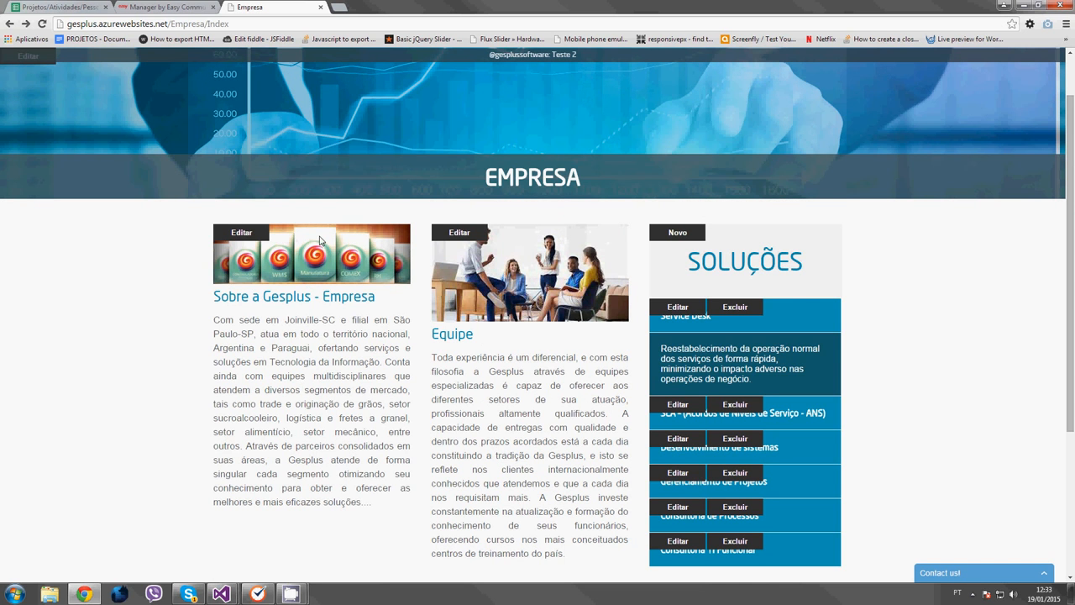
pyautogui.scroll(-3, 574, 353)
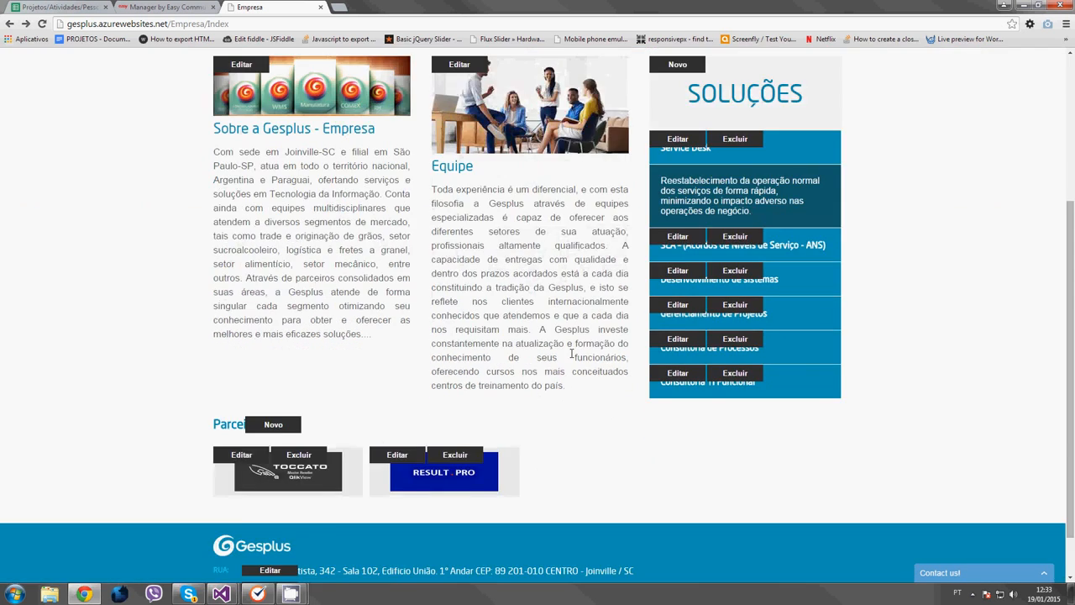
pyautogui.scroll(3, 573, 354)
pyautogui.scroll(1, 583, 357)
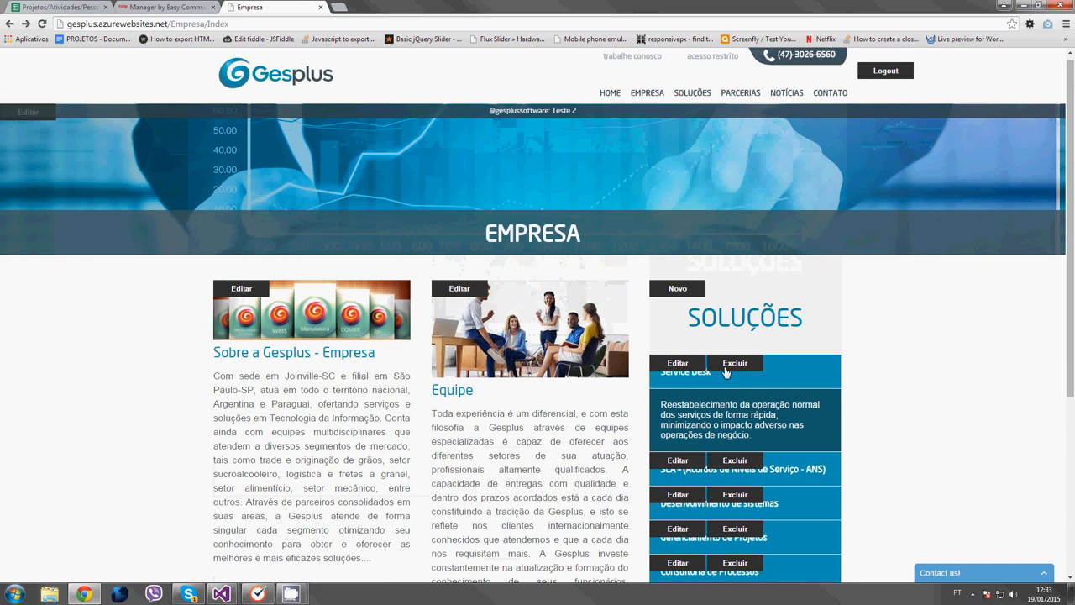
pyautogui.scroll(-2, 428, 364)
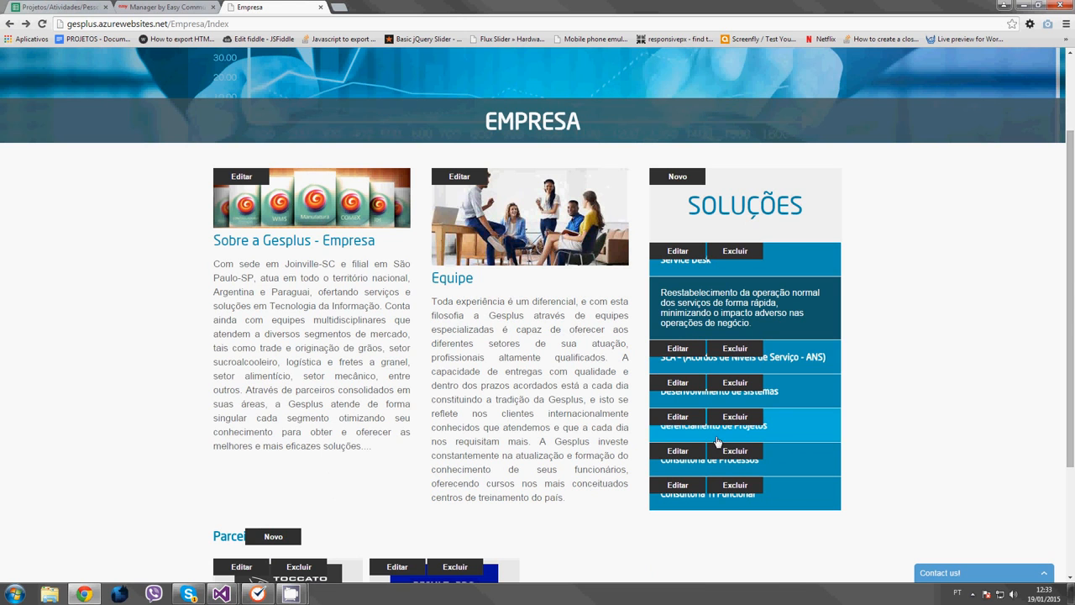
# Expand the remaining Soluções items in turn, from SLA through Desenvolvimento de sistemas and Gerenciamento de Projetos to the two Consultoria entries.
pyautogui.click(809, 363)
pyautogui.click(813, 406)
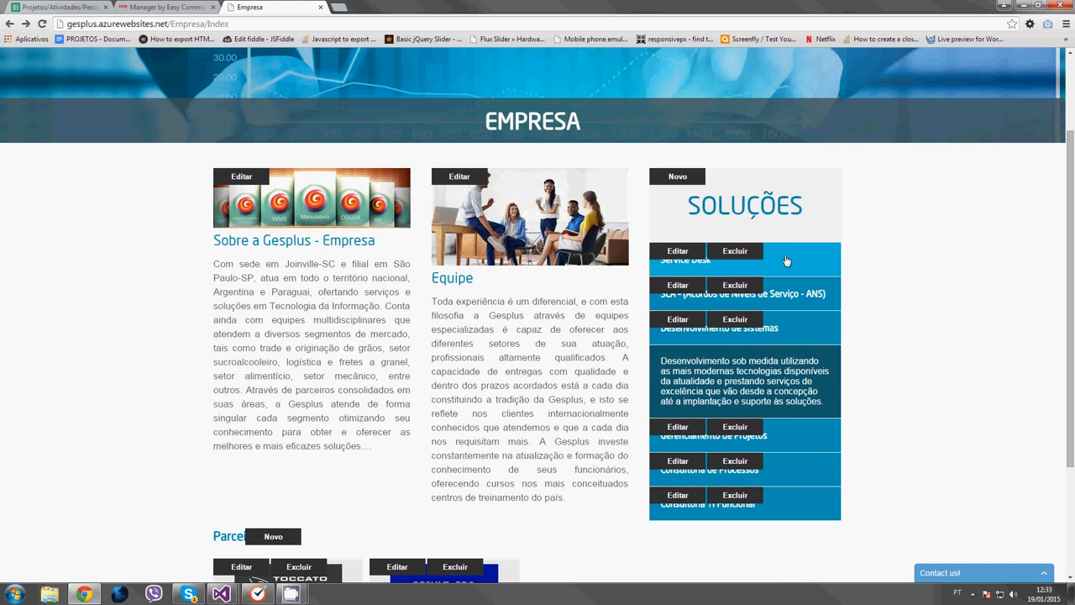
pyautogui.click(789, 435)
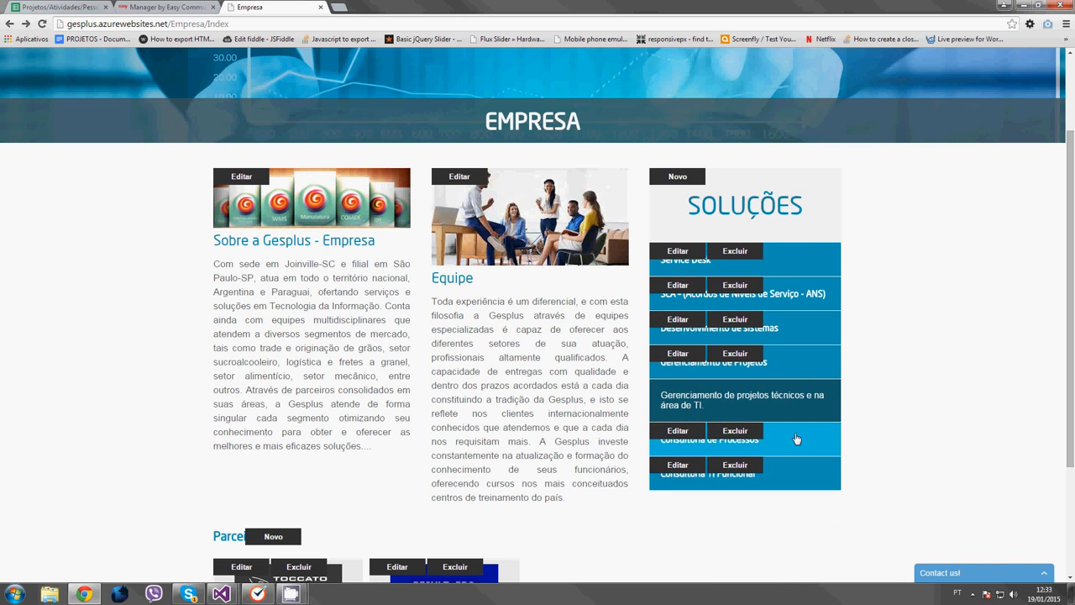
pyautogui.click(790, 440)
pyautogui.click(788, 477)
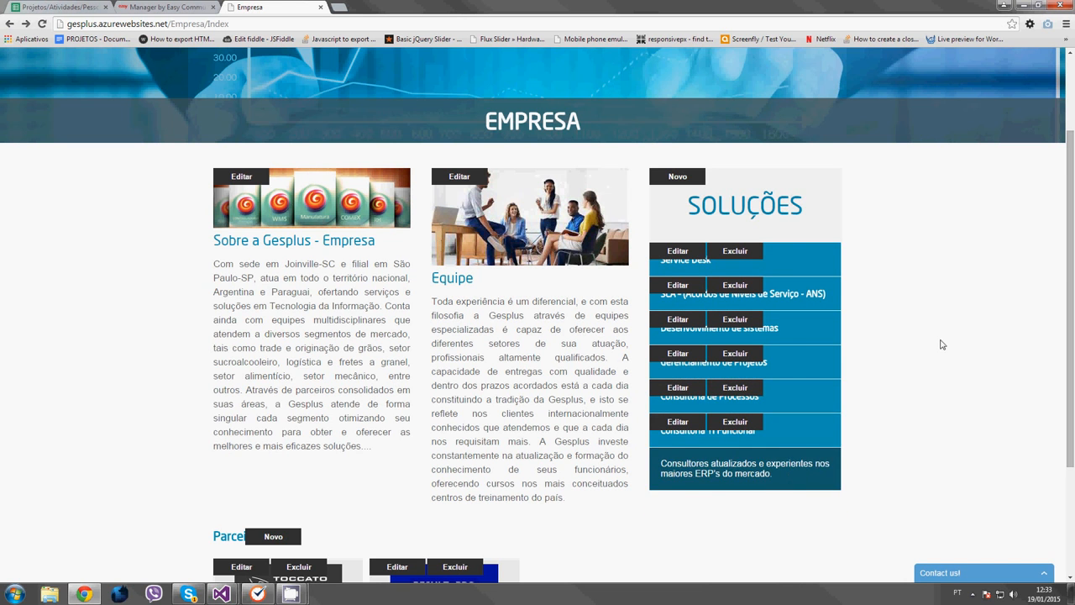
# Highlight the Soluções heading several times, clear the selection, and look over the Consultoria items in its list.
pyautogui.scroll(2, 906, 378)
pyautogui.scroll(-1, 906, 391)
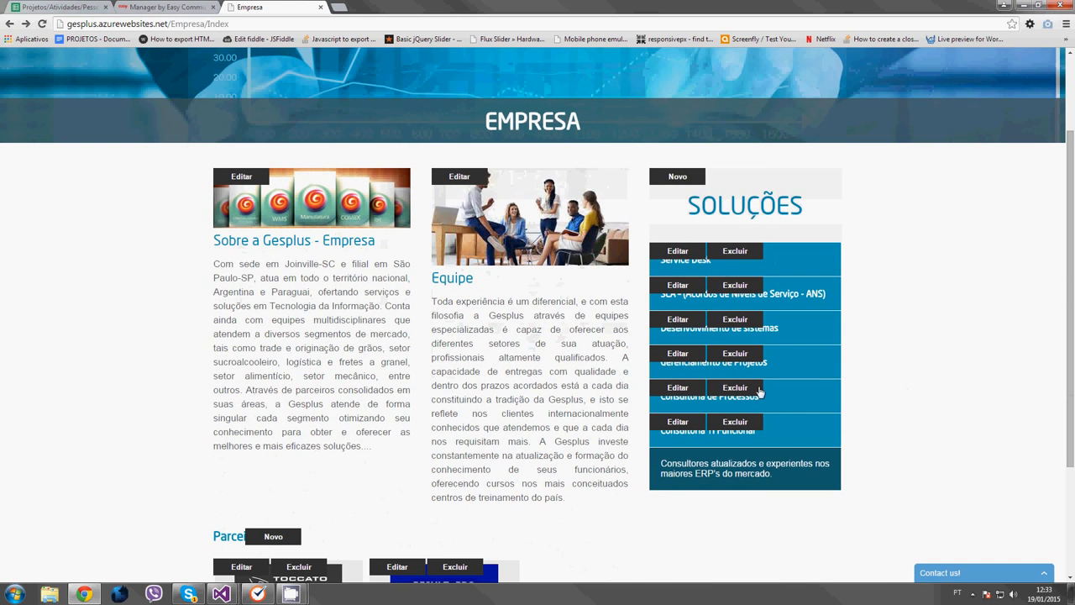
pyautogui.scroll(1, 888, 336)
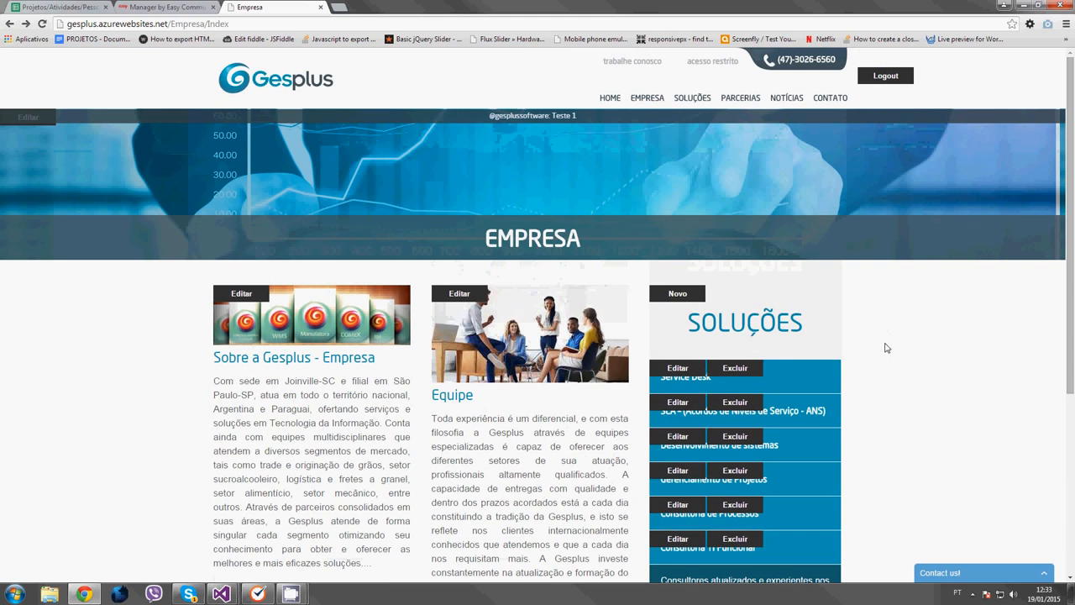
pyautogui.moveTo(803, 321); pyautogui.dragTo(685, 329)
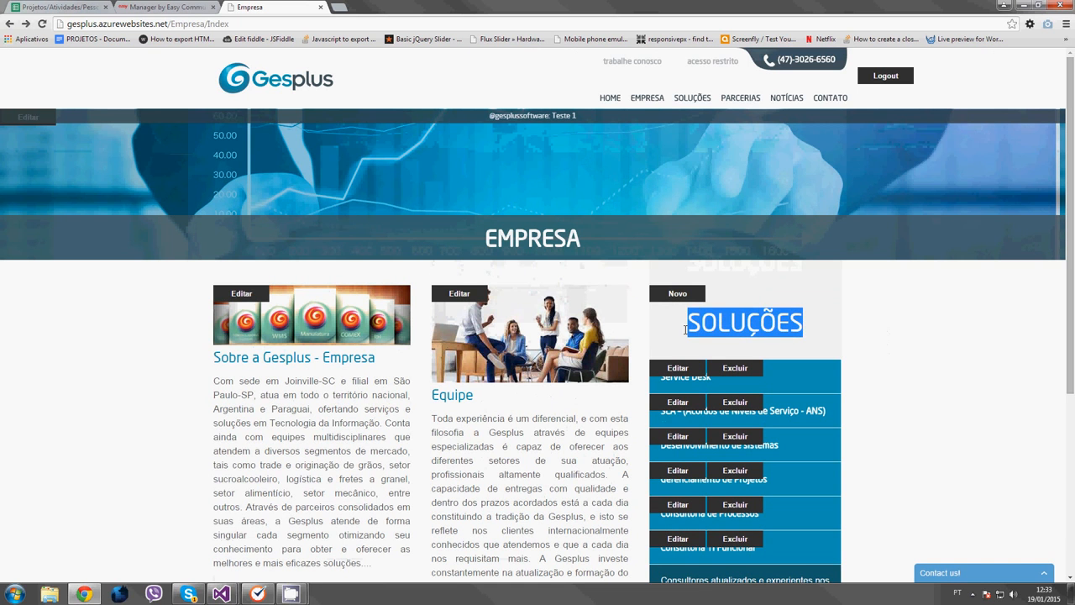
pyautogui.click(916, 328)
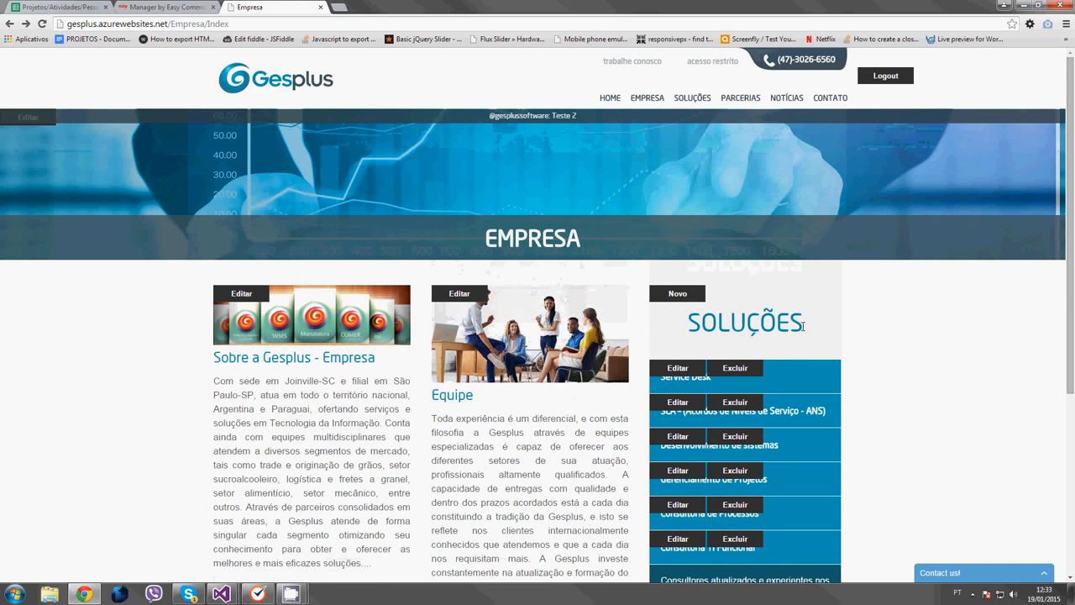
pyautogui.moveTo(803, 325); pyautogui.dragTo(679, 314)
pyautogui.click(787, 349)
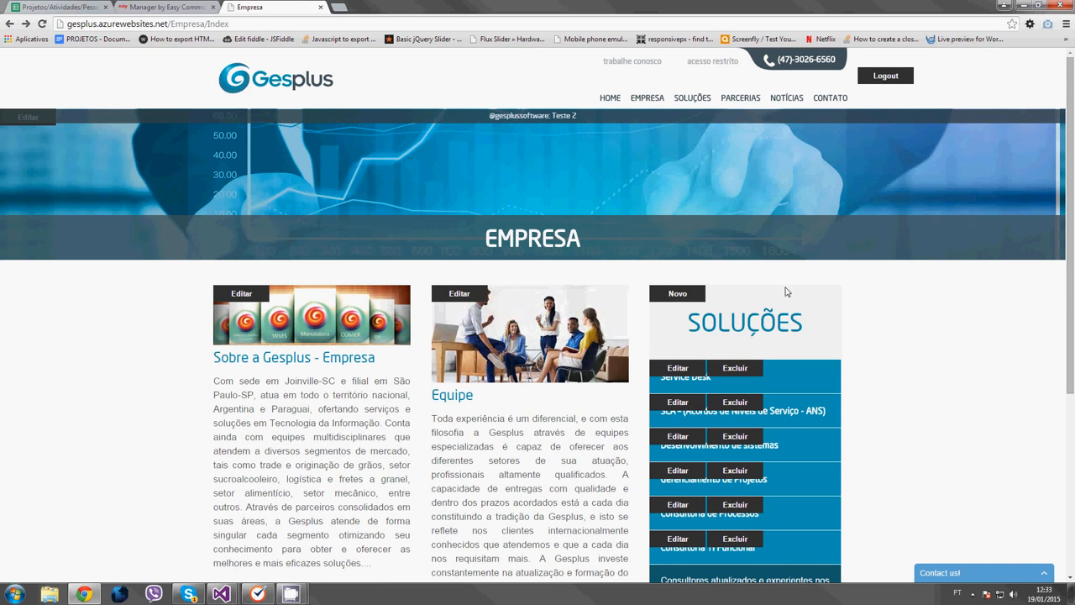
pyautogui.scroll(-1, 872, 331)
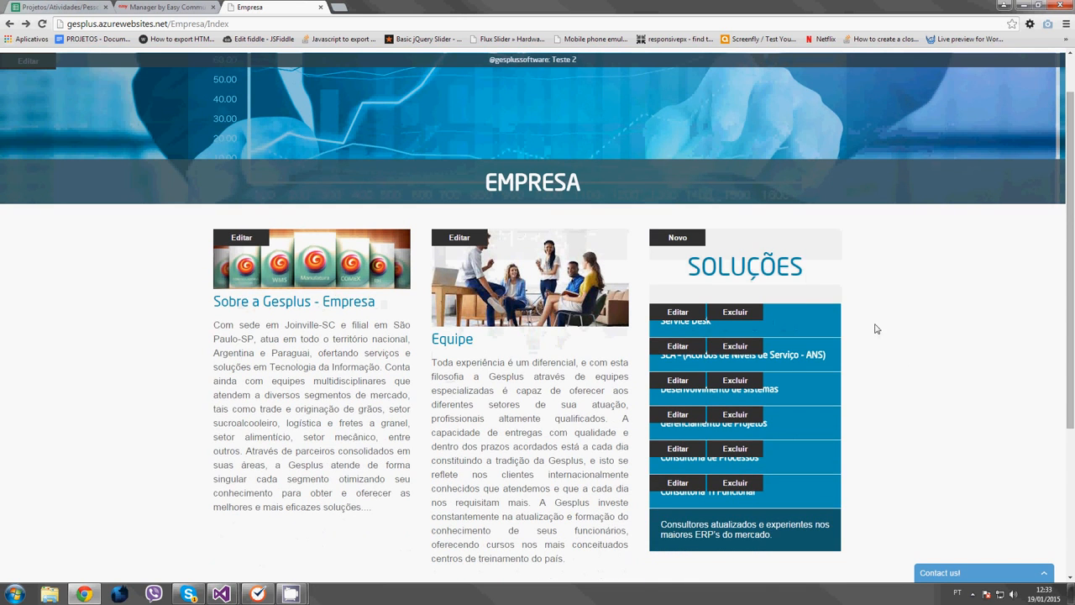
pyautogui.moveTo(811, 267); pyautogui.dragTo(681, 261)
pyautogui.click(896, 277)
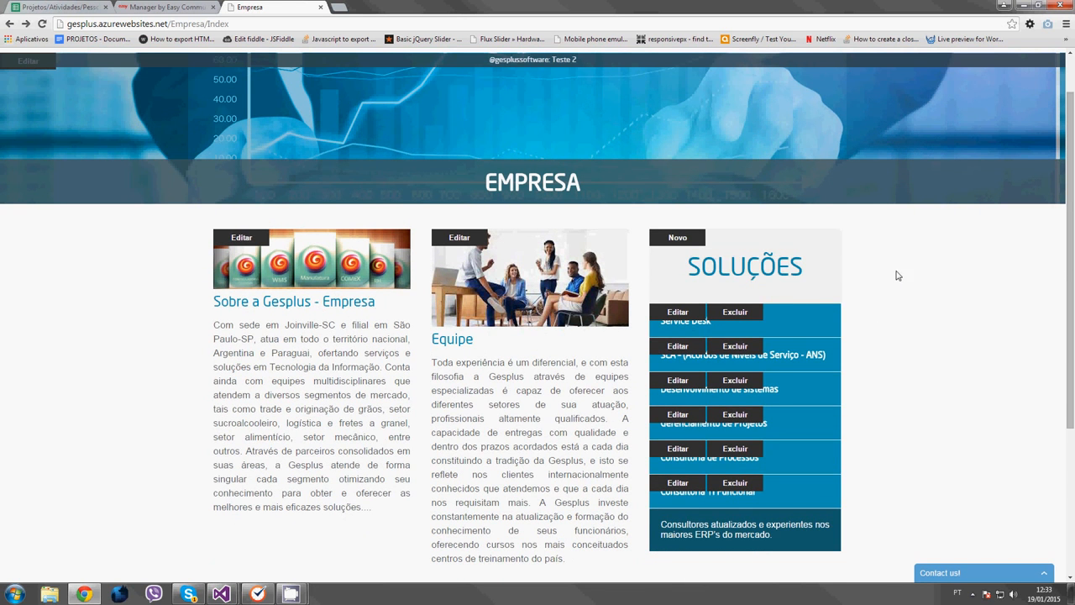
pyautogui.scroll(-2, 876, 378)
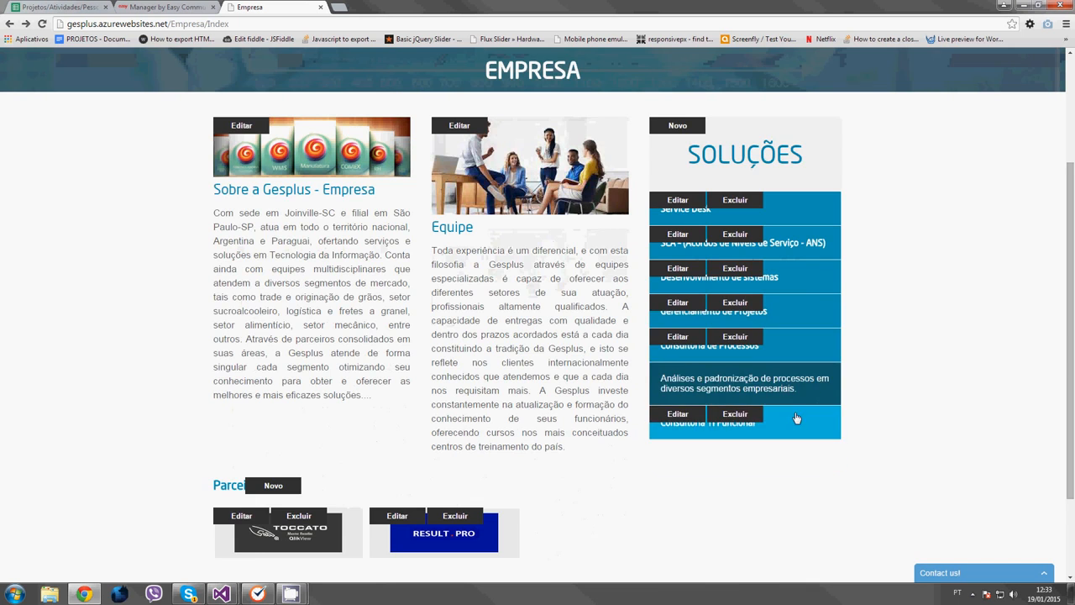
pyautogui.scroll(3, 382, 321)
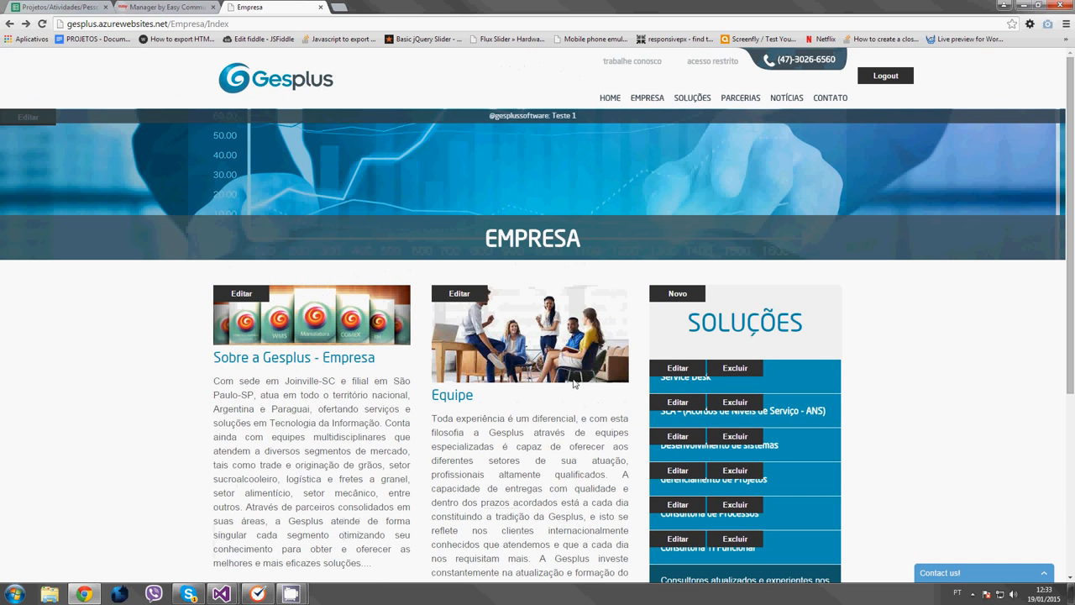
# Highlight the Sobre a Gesplus - Empresa text and the Equipe text on the Empresa page, clearing each selection.
pyautogui.scroll(-2, 558, 356)
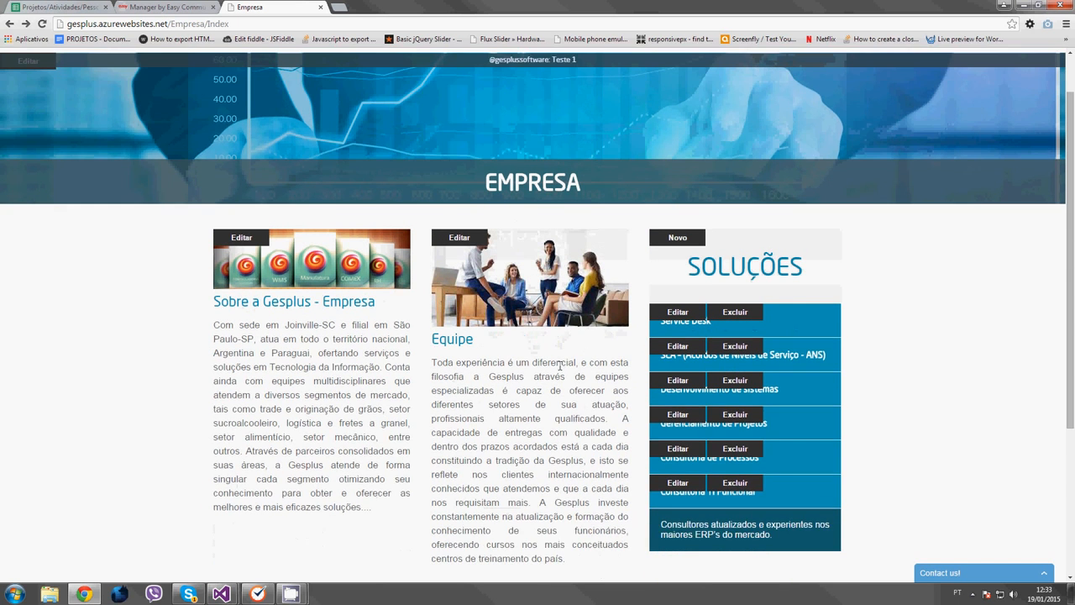
pyautogui.moveTo(215, 192); pyautogui.dragTo(381, 399)
pyautogui.click(474, 278)
pyautogui.moveTo(433, 226); pyautogui.dragTo(575, 446)
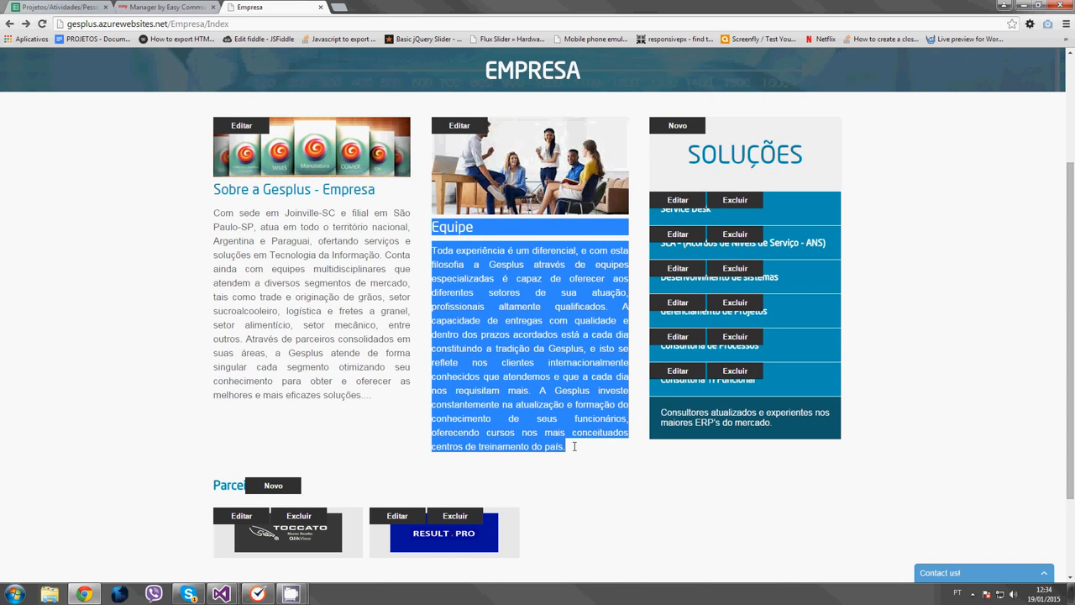
pyautogui.click(563, 389)
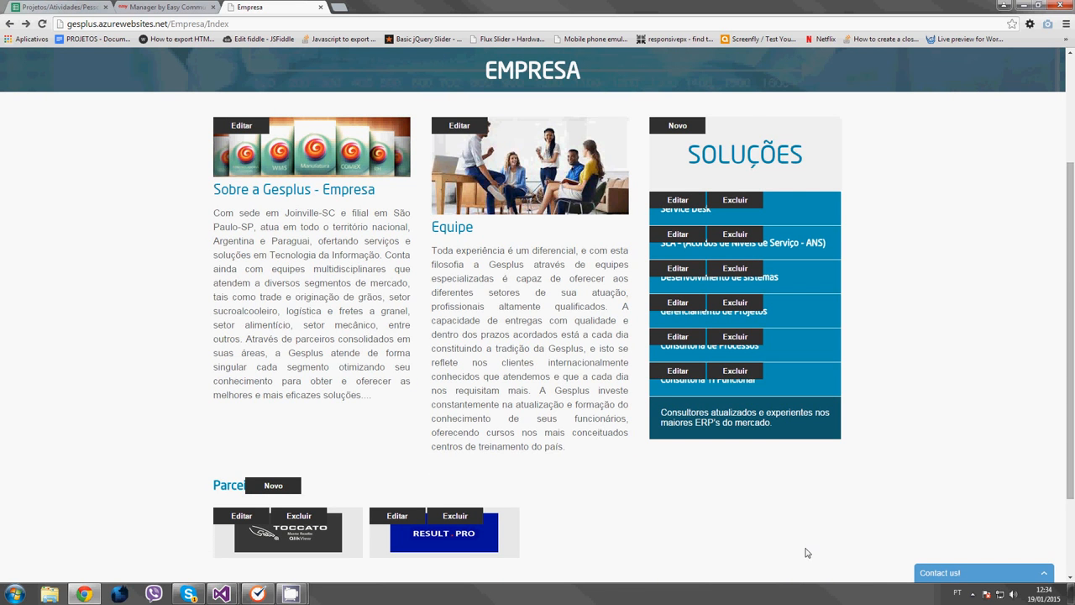
# Look over the Parceiros block, and highlight the Equipe text and the Sobre a Gesplus - Empresa heading, clearing each selection.
pyautogui.scroll(-2, 807, 552)
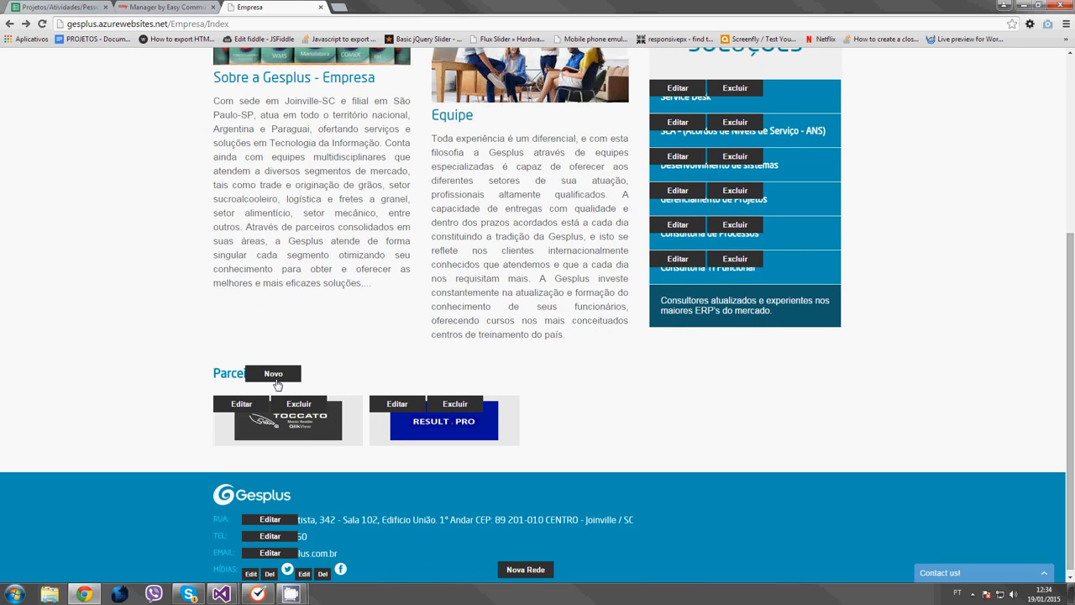
pyautogui.scroll(1, 288, 393)
pyautogui.scroll(-1, 415, 365)
pyautogui.scroll(2, 383, 412)
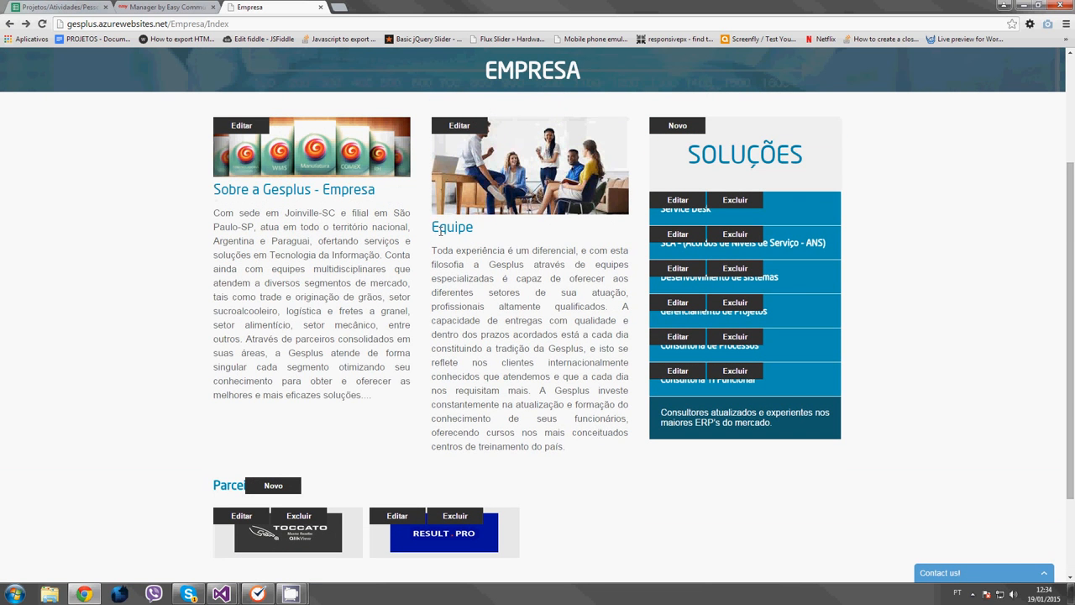
pyautogui.moveTo(441, 230); pyautogui.dragTo(584, 443)
pyautogui.click(569, 450)
pyautogui.scroll(3, 558, 366)
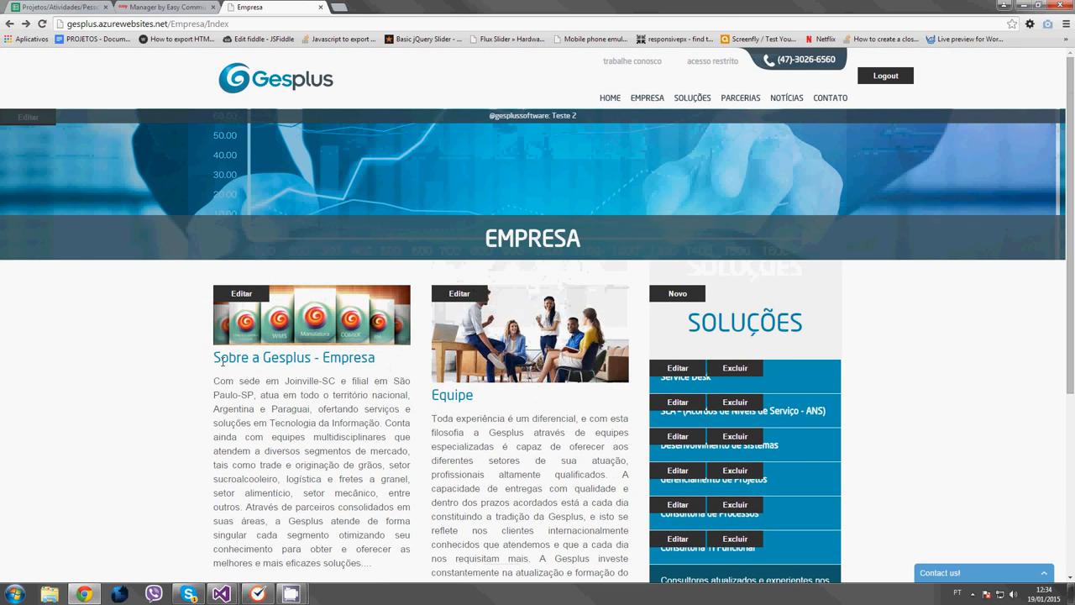
pyautogui.moveTo(216, 358); pyautogui.dragTo(376, 360)
pyautogui.click(389, 409)
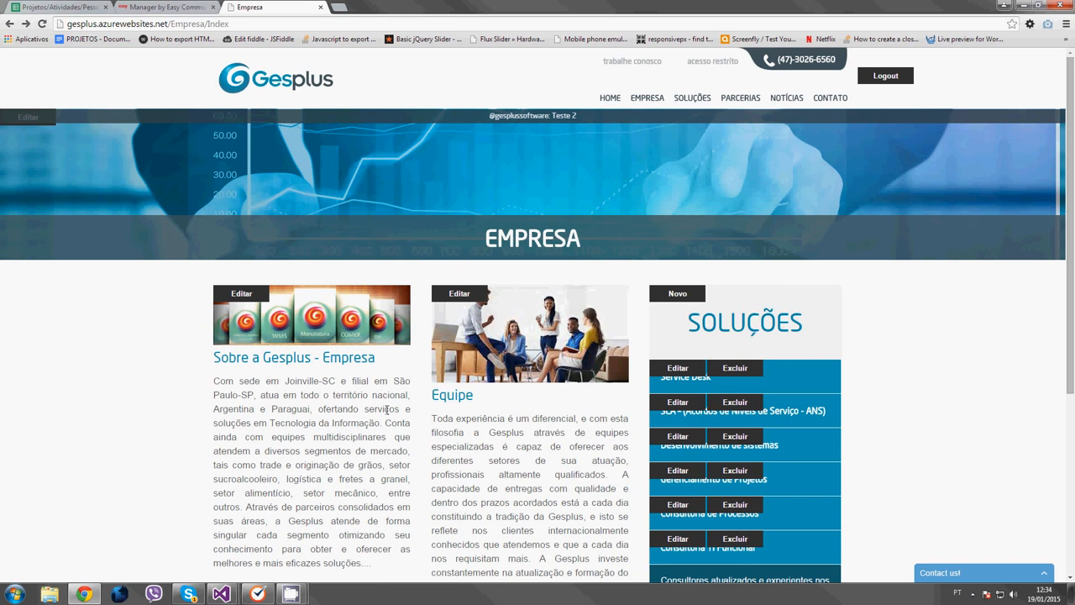
# Expand the Soluções items one by one, from Service Desk down to Consultoria TI Funcional.
pyautogui.scroll(-1, 512, 309)
pyautogui.click(779, 267)
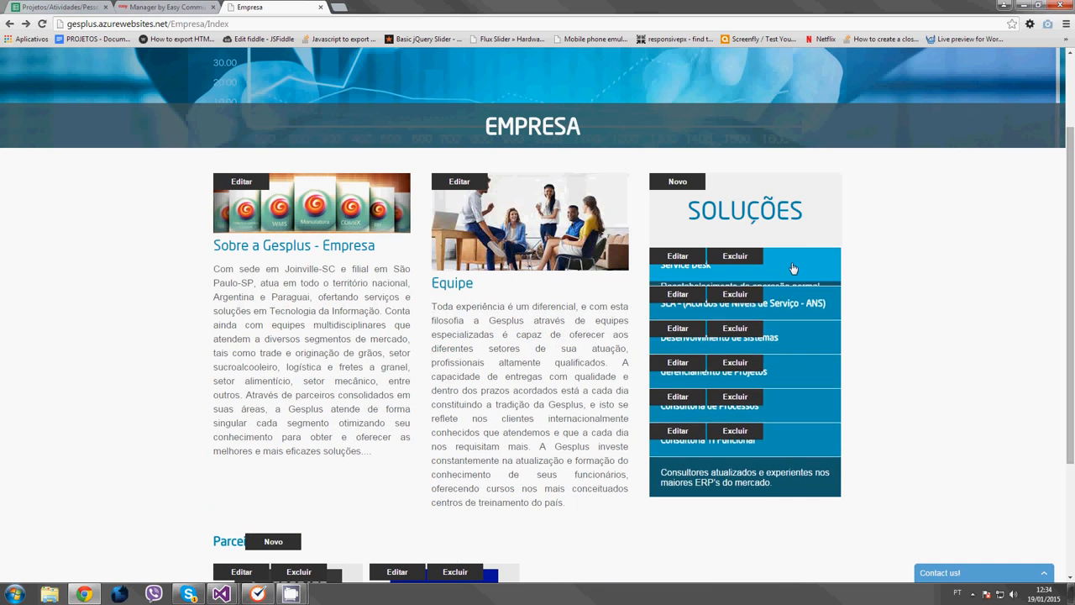
pyautogui.click(806, 363)
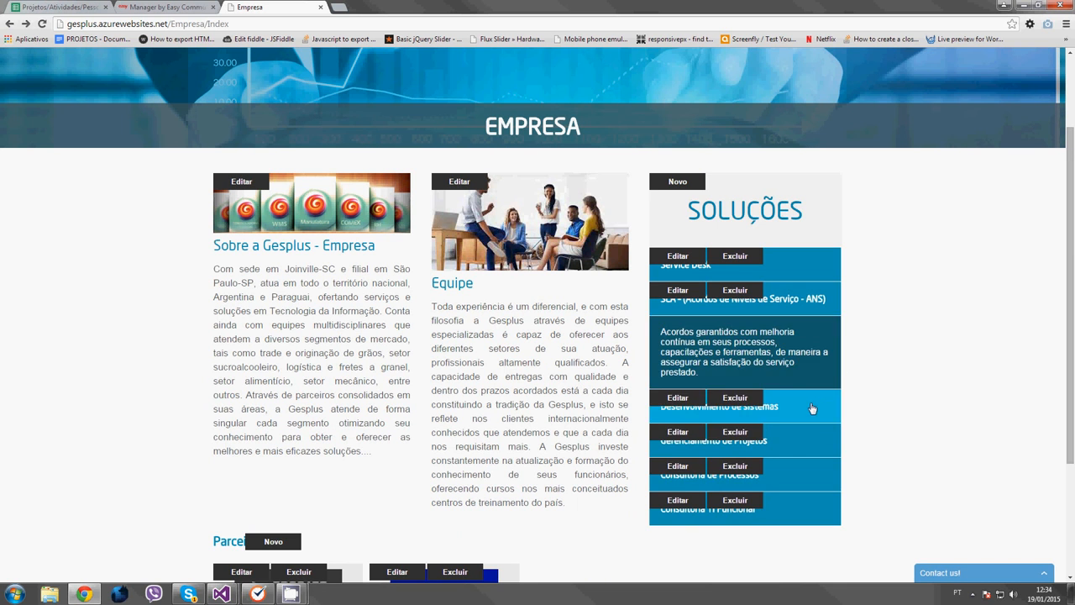
pyautogui.click(813, 407)
pyautogui.click(810, 447)
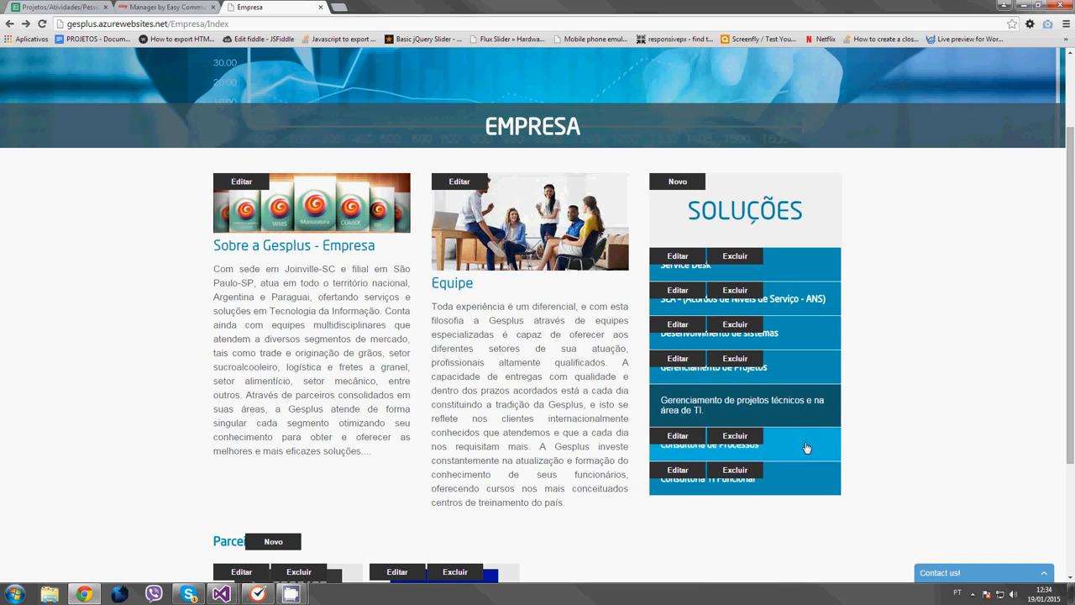
pyautogui.click(806, 447)
pyautogui.click(818, 475)
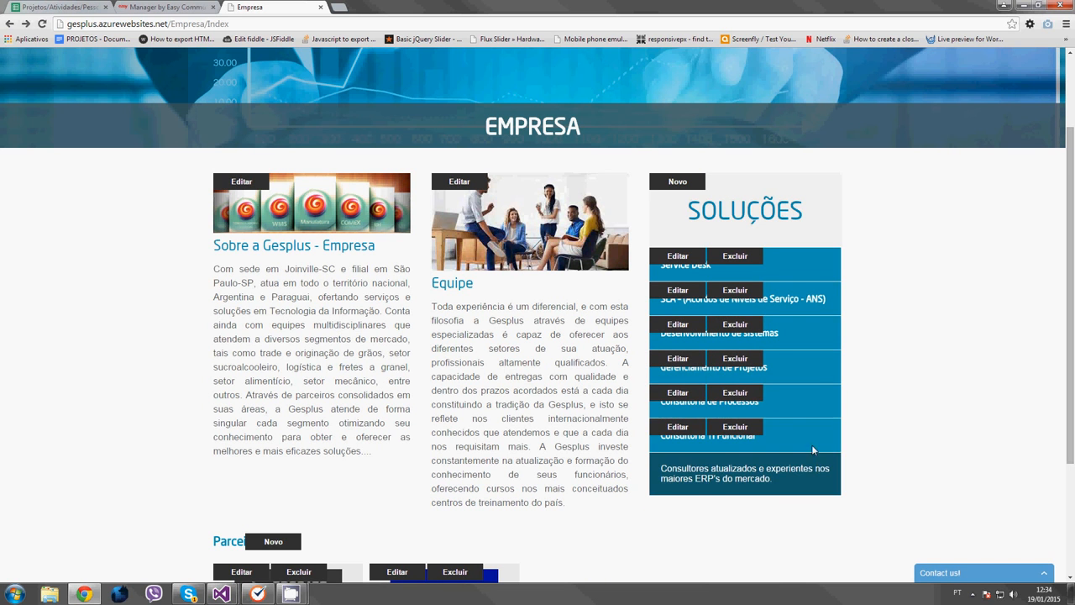
# Expand Desenvolvimento de sistemas, SLA and Service Desk in reverse order, and switch to the Easy manager's Categoria list.
pyautogui.click(807, 332)
pyautogui.click(807, 298)
pyautogui.click(801, 264)
pyautogui.scroll(2, 788, 293)
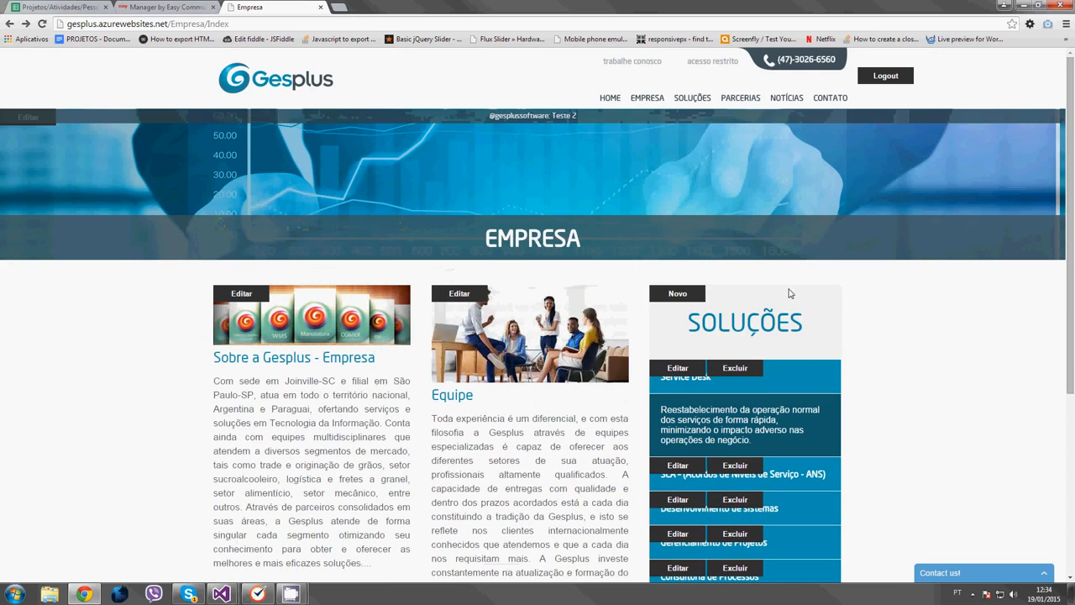
pyautogui.click(135, 6)
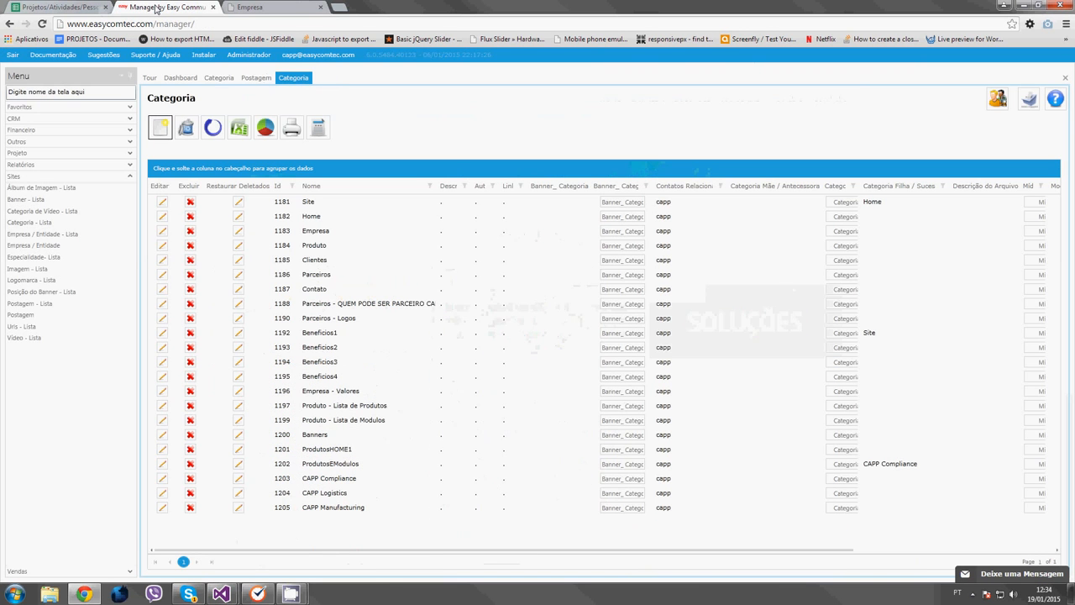